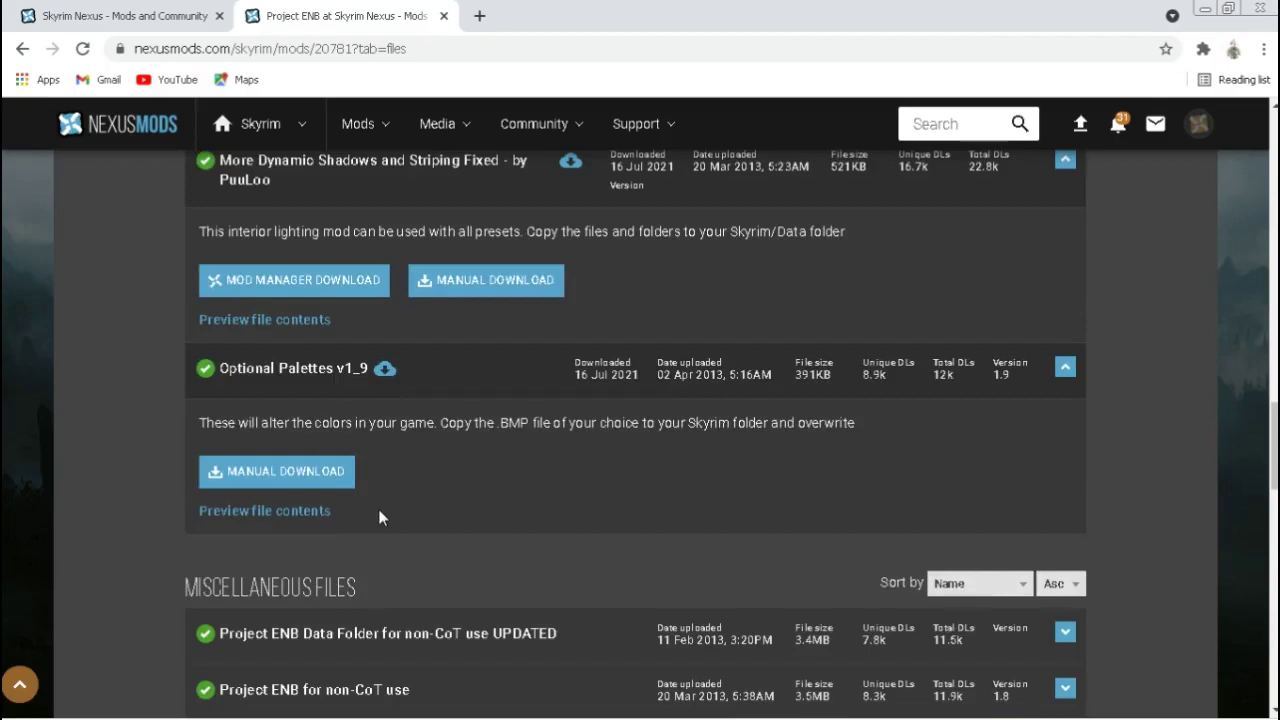
Manually download the Optional Palettes v1_9 zip with the slow free option, and close its tab and the download notice
right_click(347, 482)
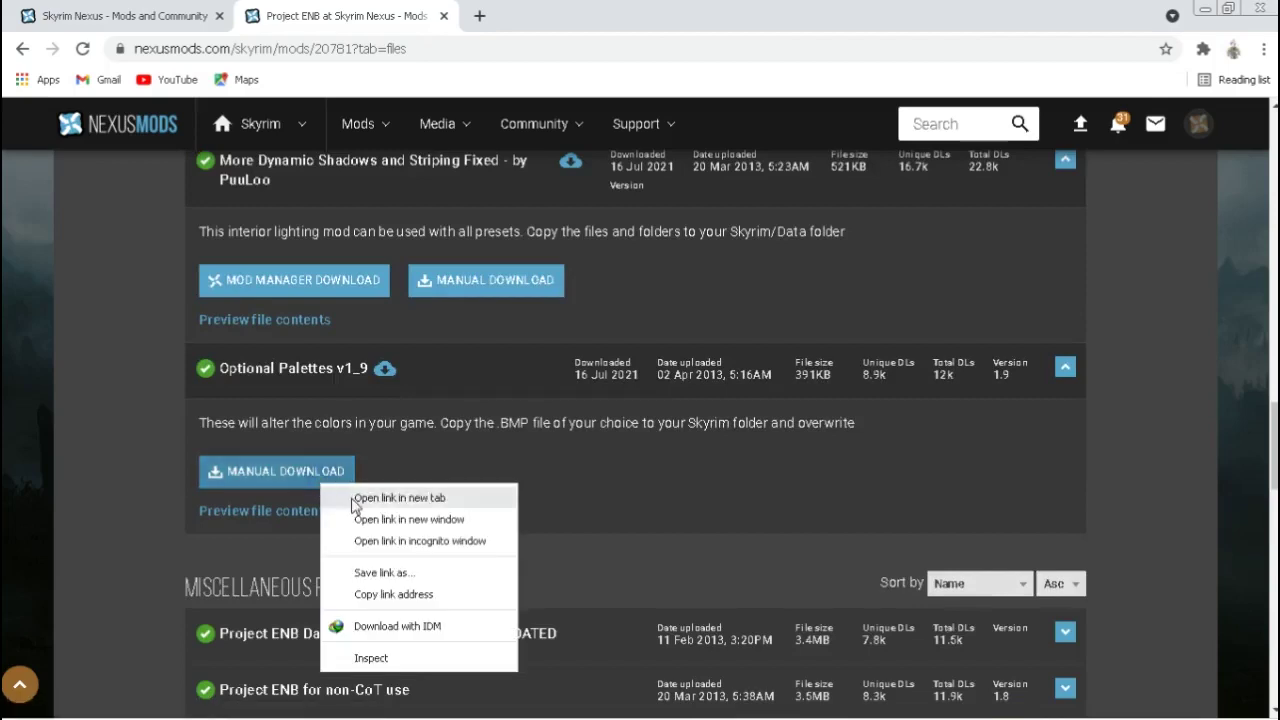
left_click(365, 496)
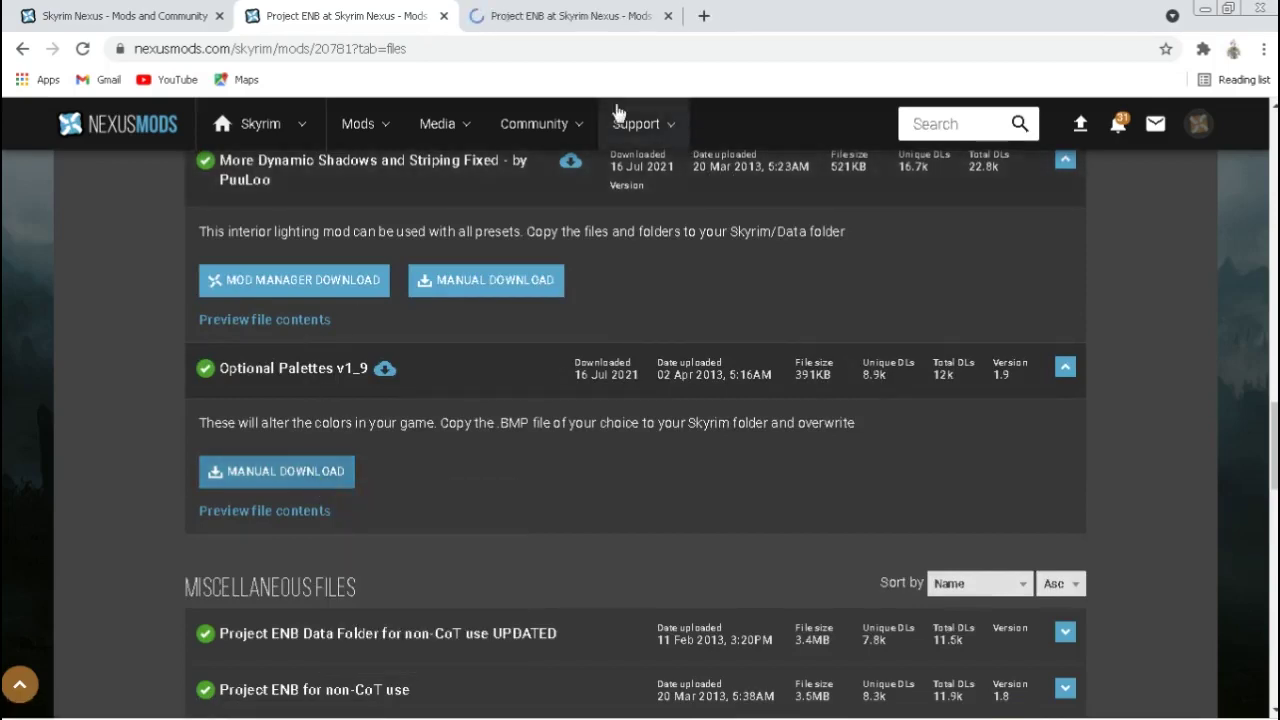
left_click(530, 12)
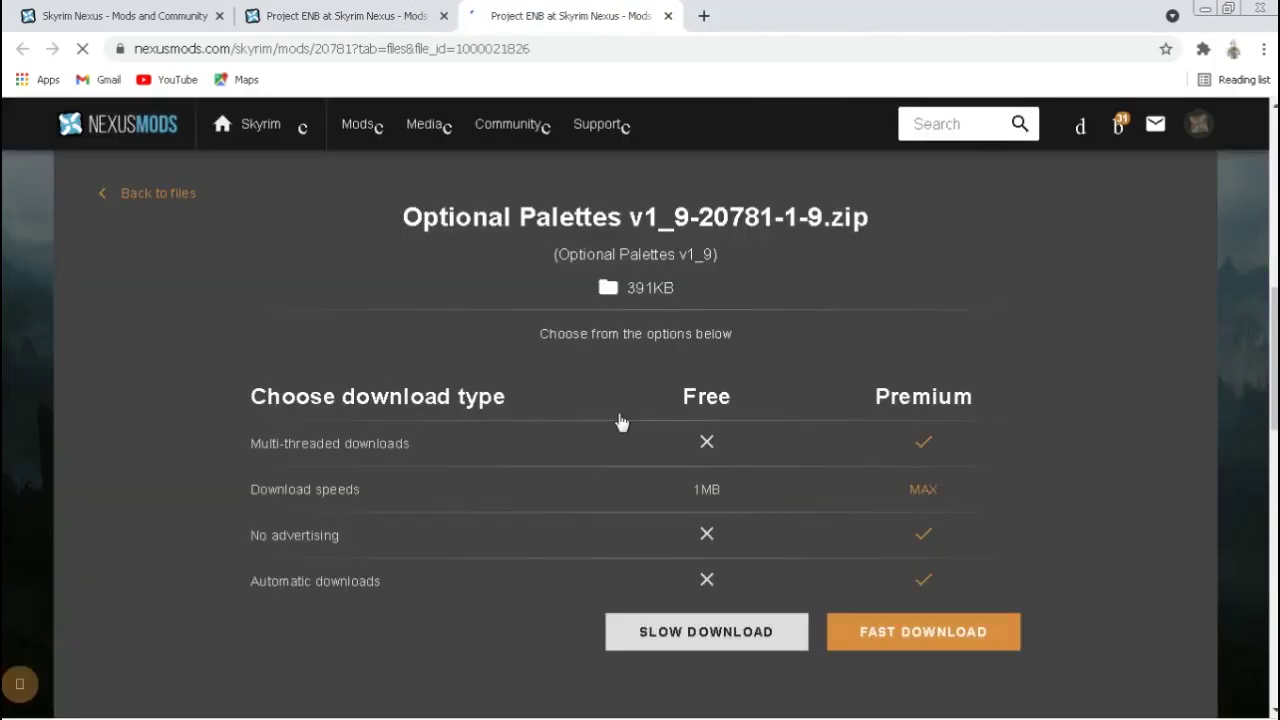
left_click(678, 628)
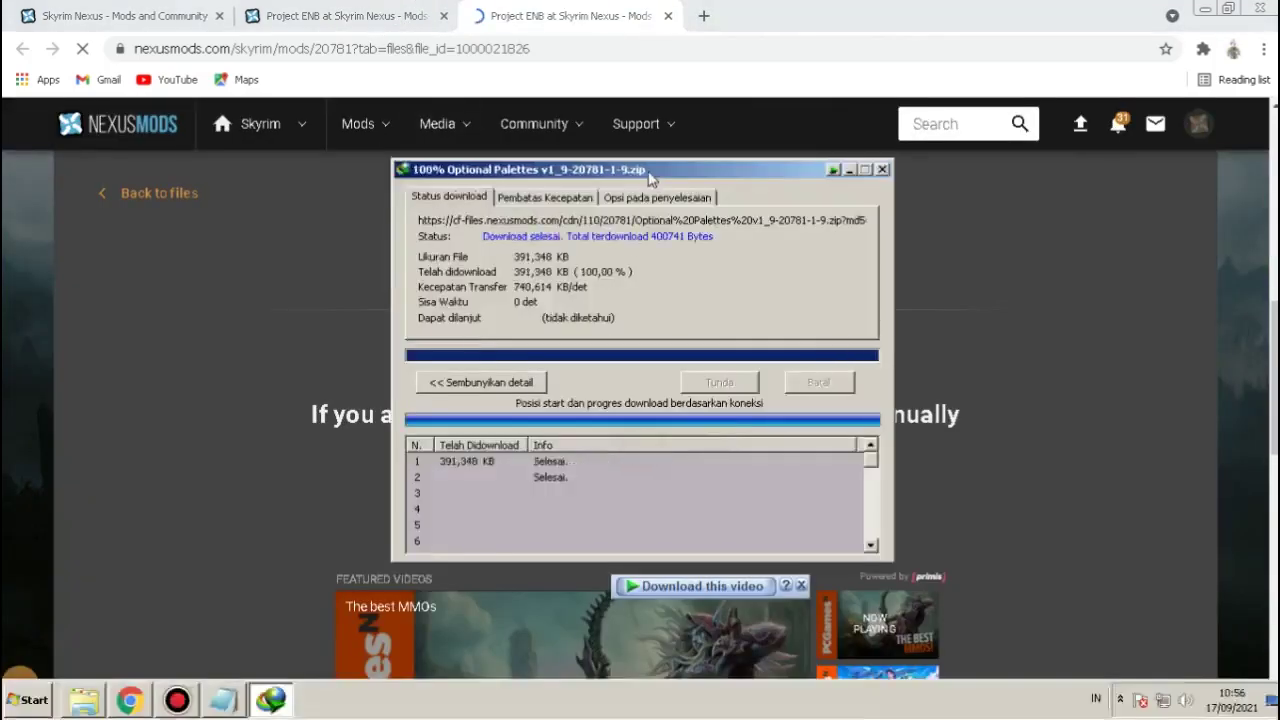
left_click(668, 16)
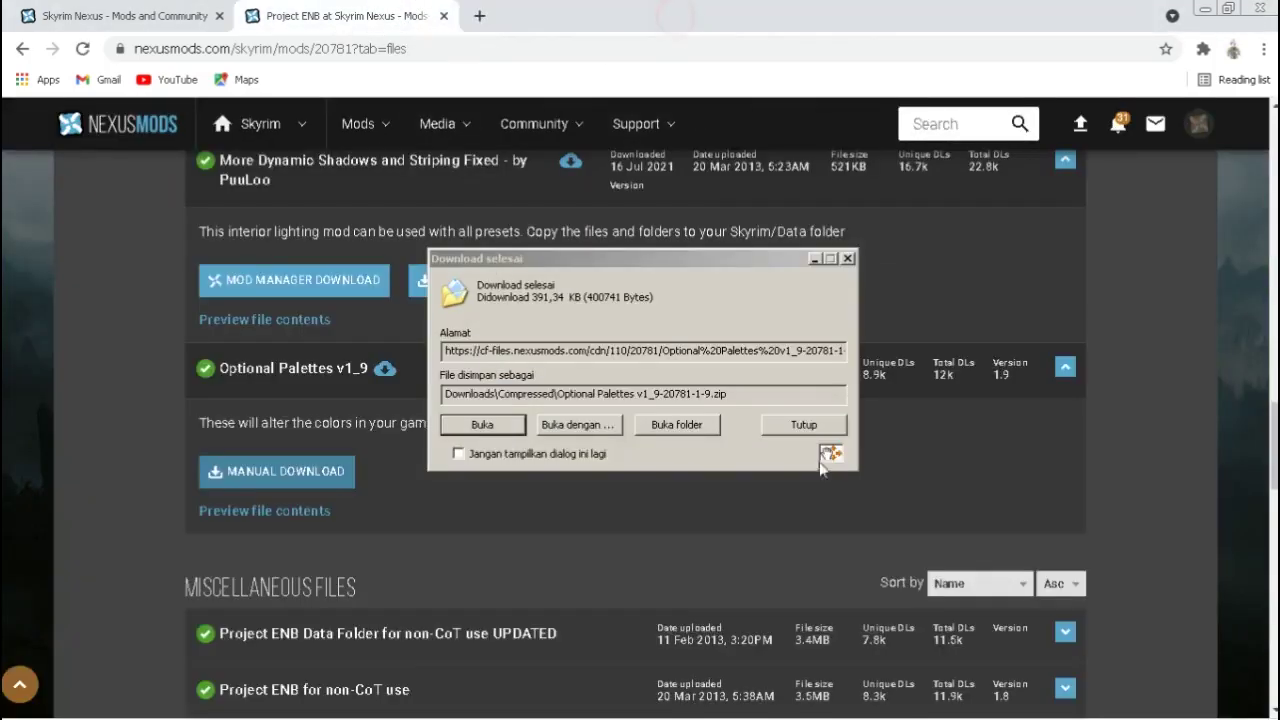
left_click(806, 430)
Manually download the More Dynamic Shadows and Striping Fixed zip with the slow free option, and return to the file list
scroll(330, 380, "up", 2)
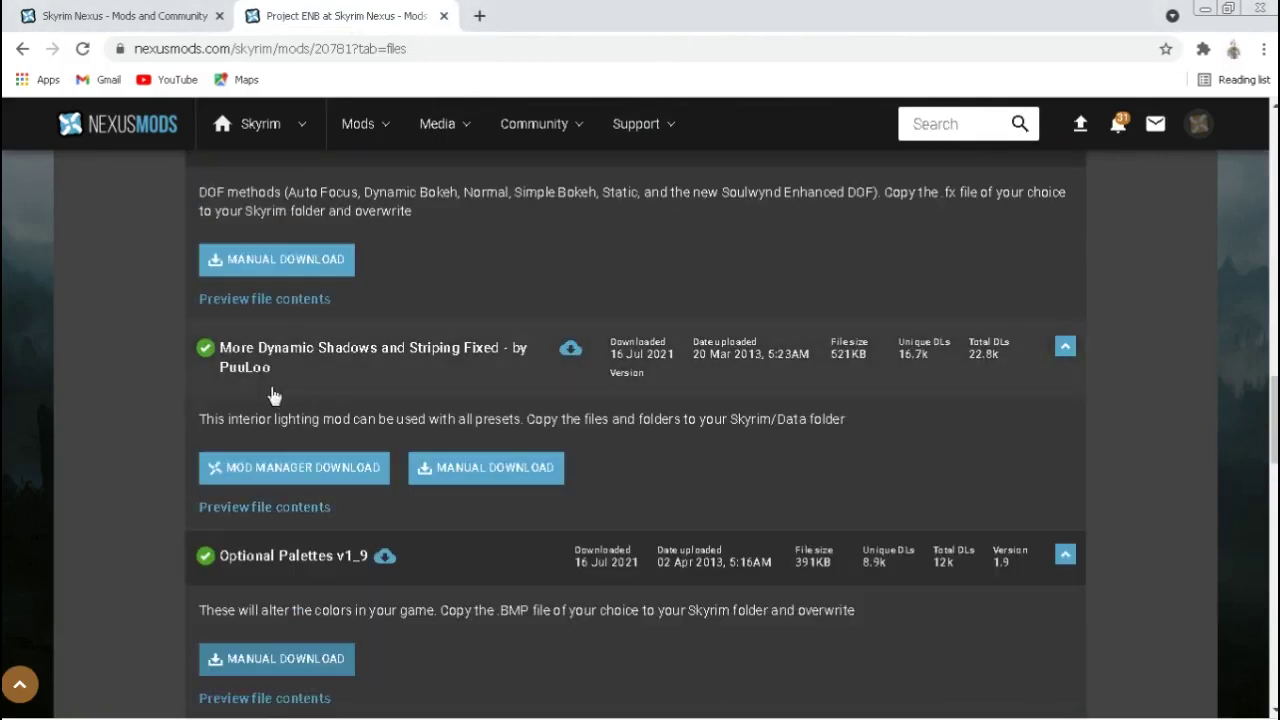
left_click(522, 478)
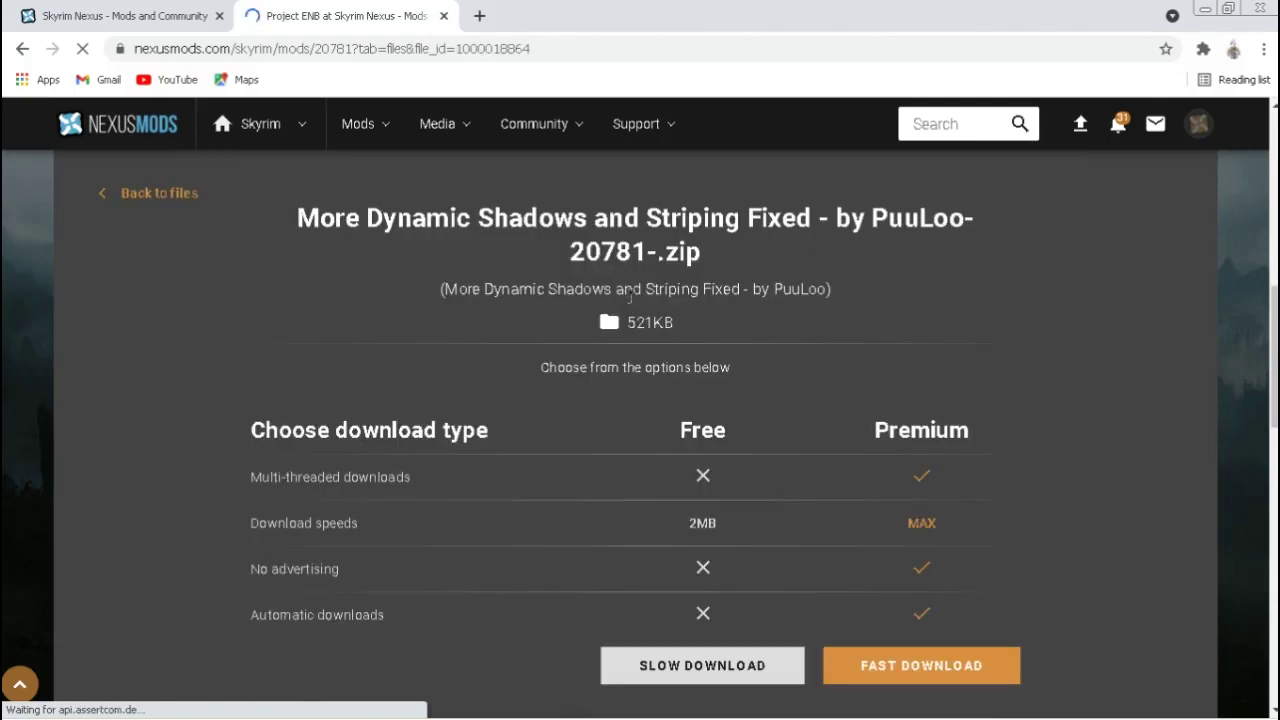
left_click(652, 672)
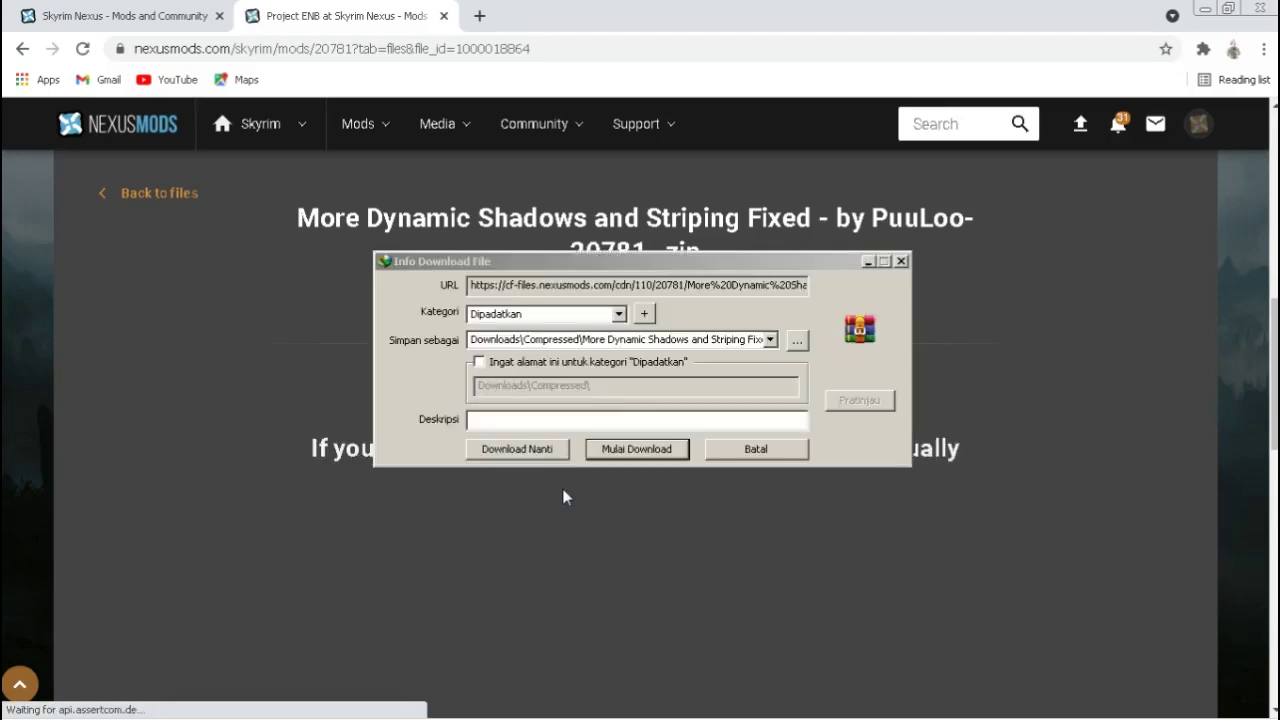
left_click(651, 451)
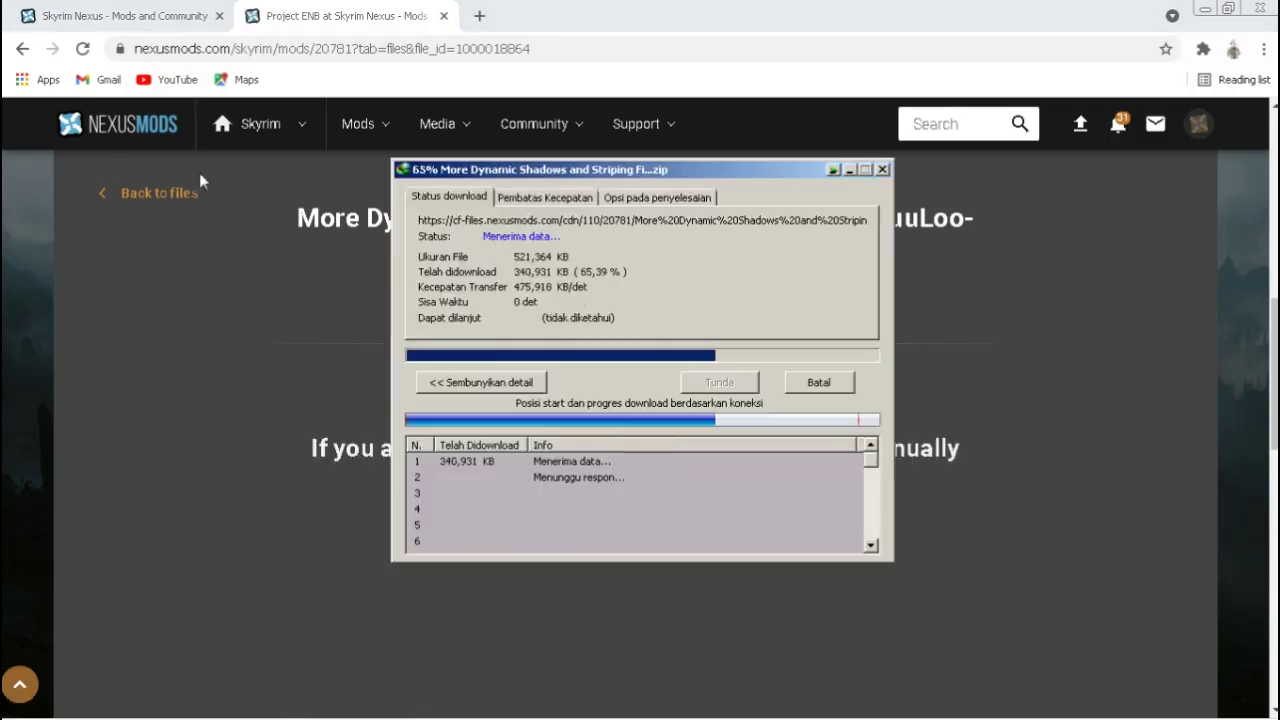
left_click(838, 422)
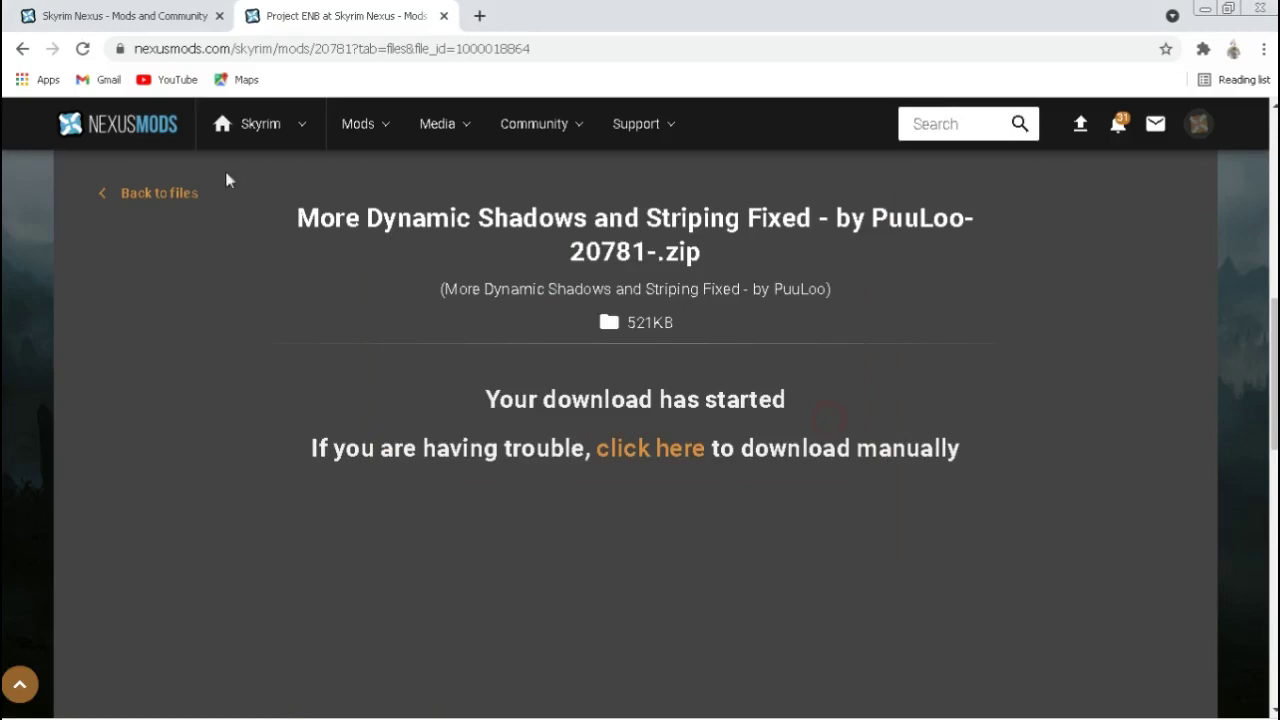
left_click(140, 198)
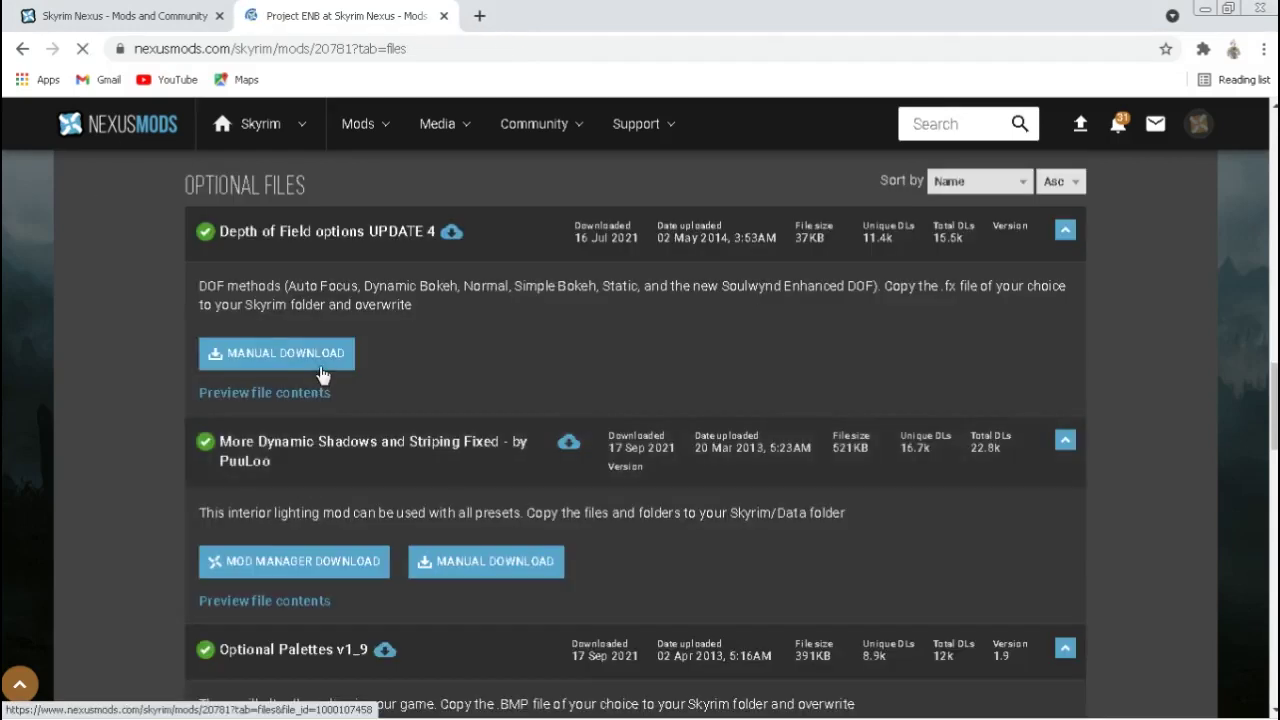
Open the manual download page of Depth of Field options UPDATE 4 in a new tab
right_click(263, 363)
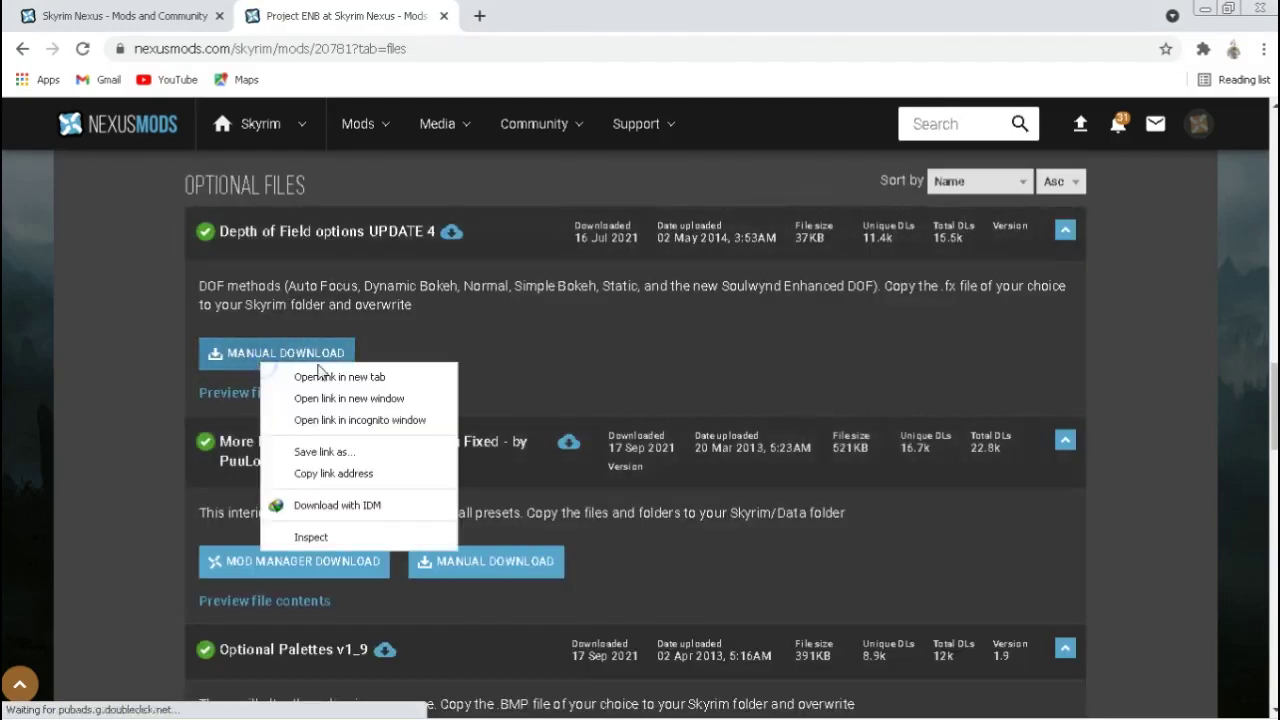
left_click(330, 377)
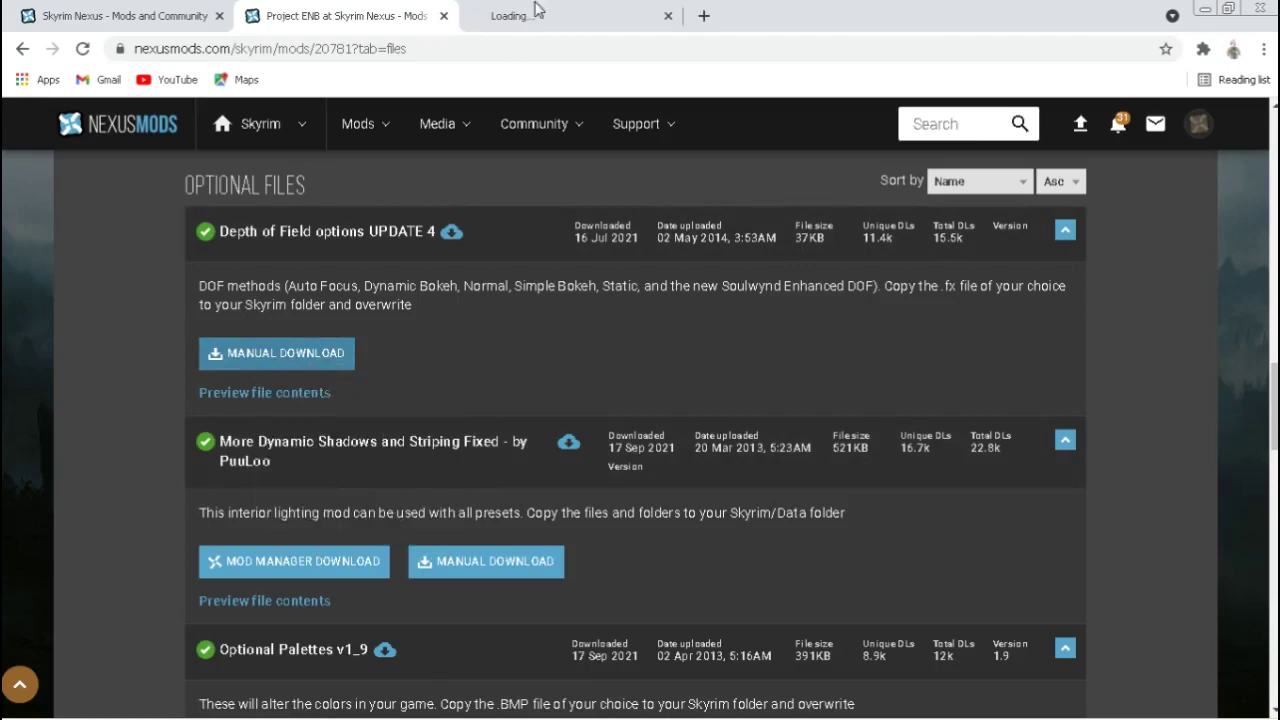
scroll(435, 196, "up", 2)
right_click(435, 196)
left_click(91, 284)
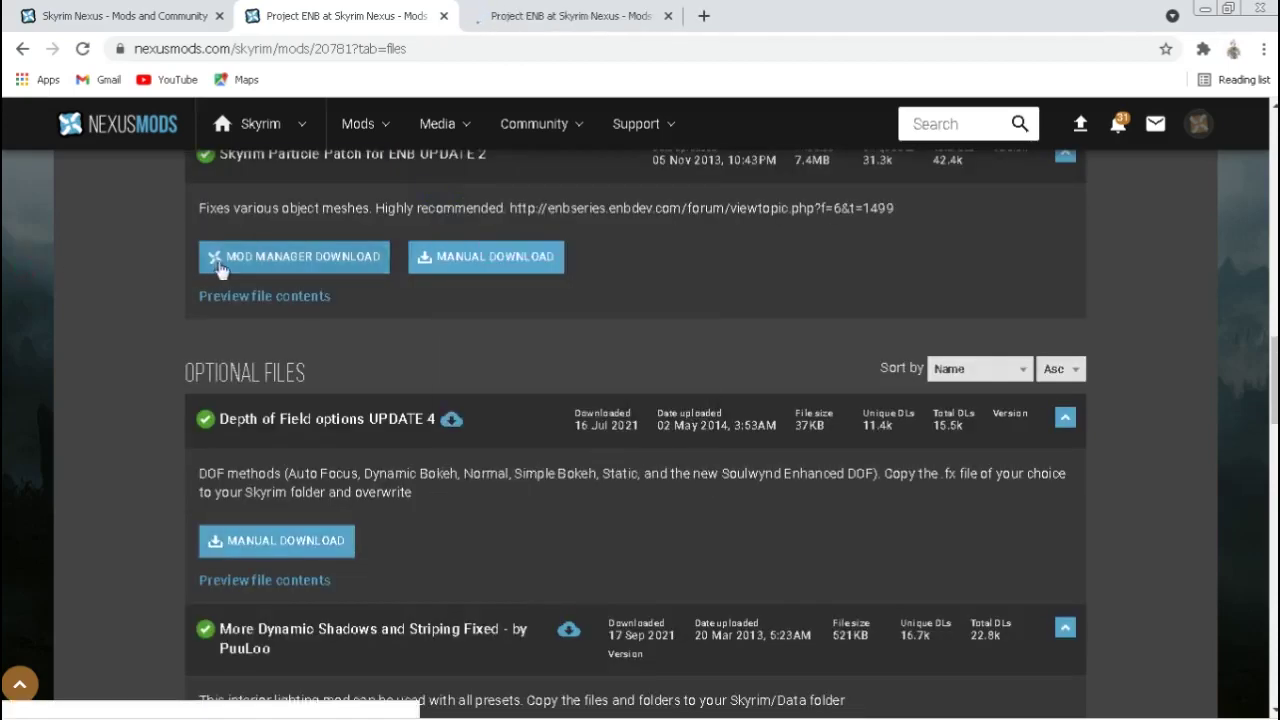
Look through the Update Files section of the Project ENB file list
scroll(78, 275, "up", 2)
scroll(80, 276, "up", 1)
scroll(86, 274, "up", 1)
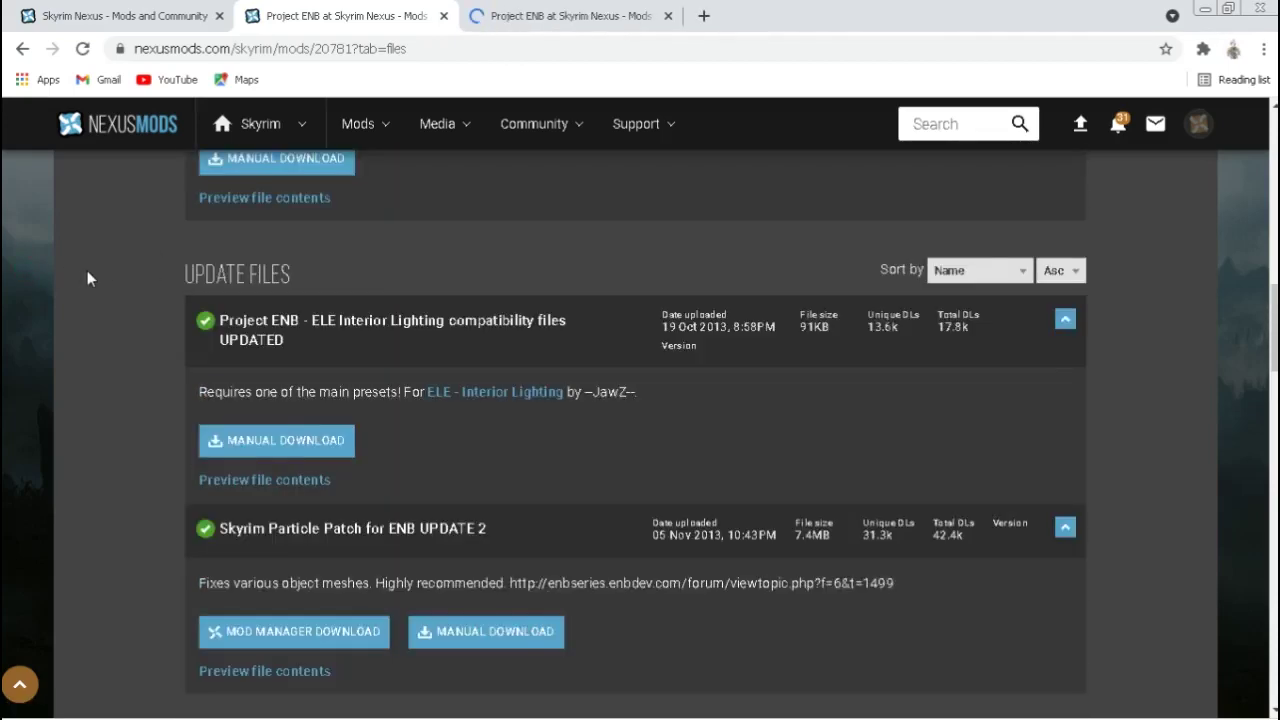
scroll(87, 274, "down", 1)
key("ctrl+Tab")
left_click(379, 12)
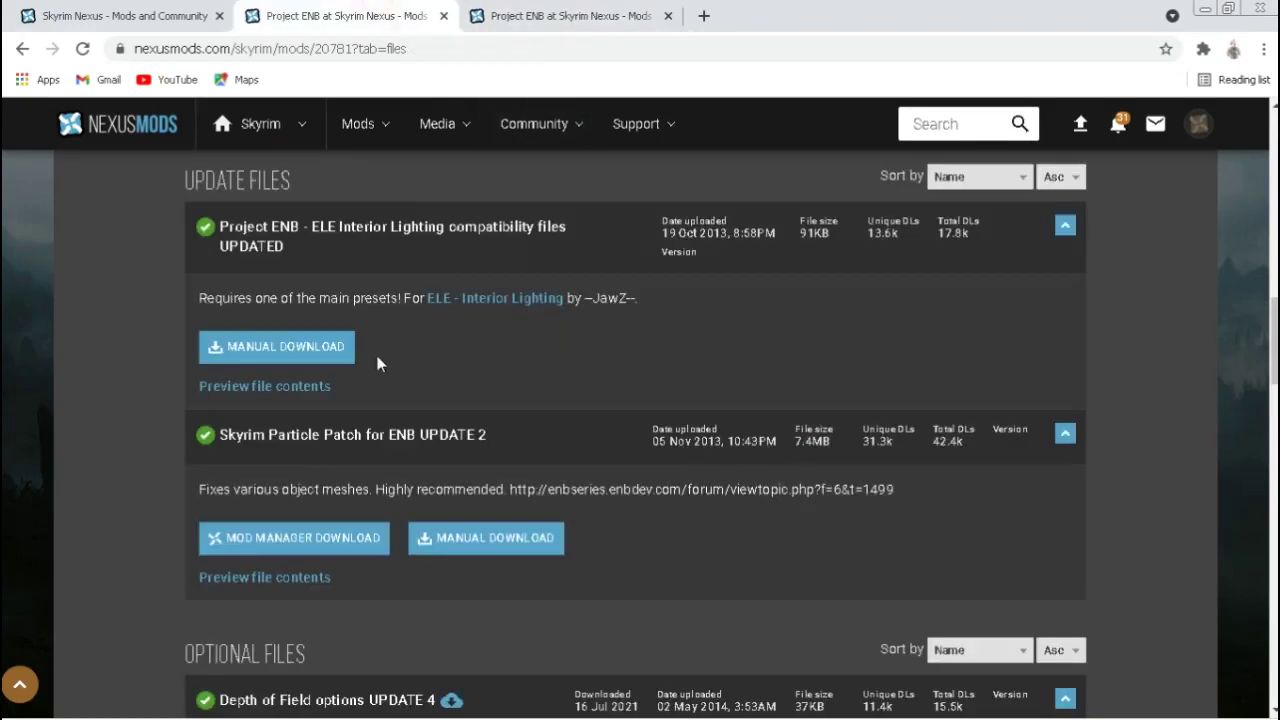
scroll(378, 352, "up", 3)
scroll(380, 351, "down", 3)
scroll(380, 351, "up", 5)
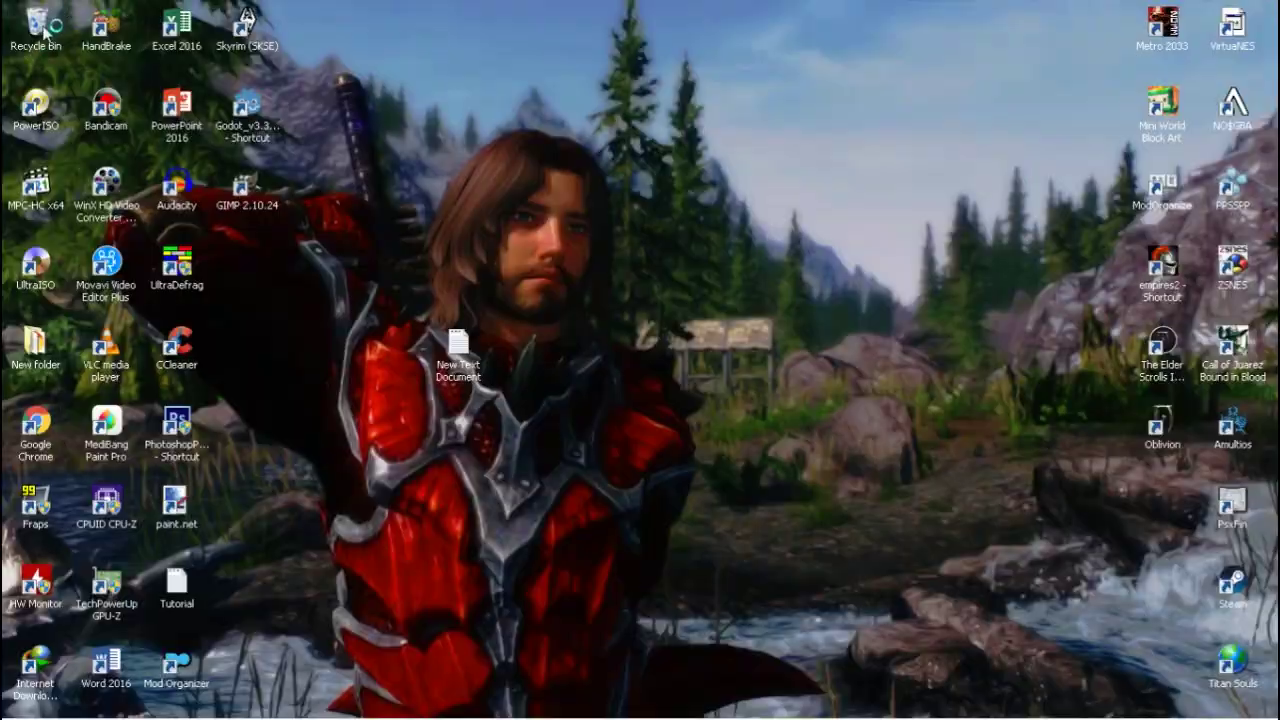
Open the Downloads\Compressed\Project ENB SKYRIM folder and move its window clear of the desktop shortcuts
double_click(40, 28)
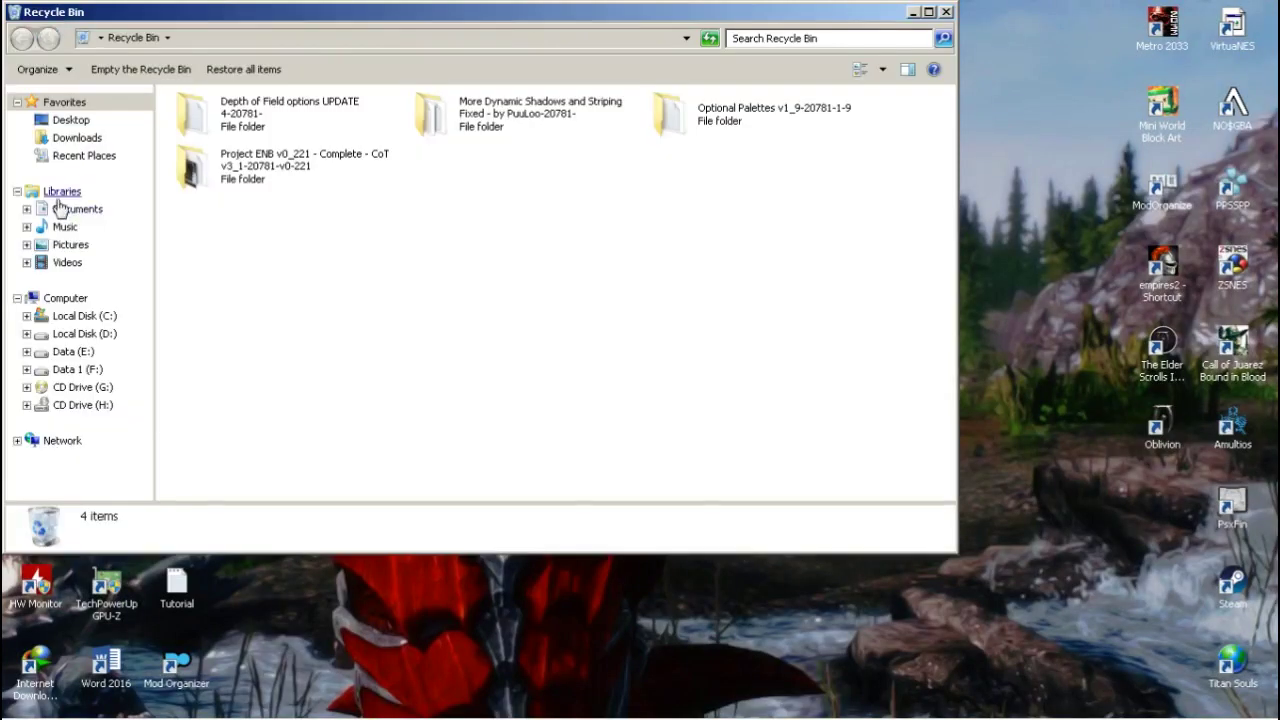
left_click(88, 137)
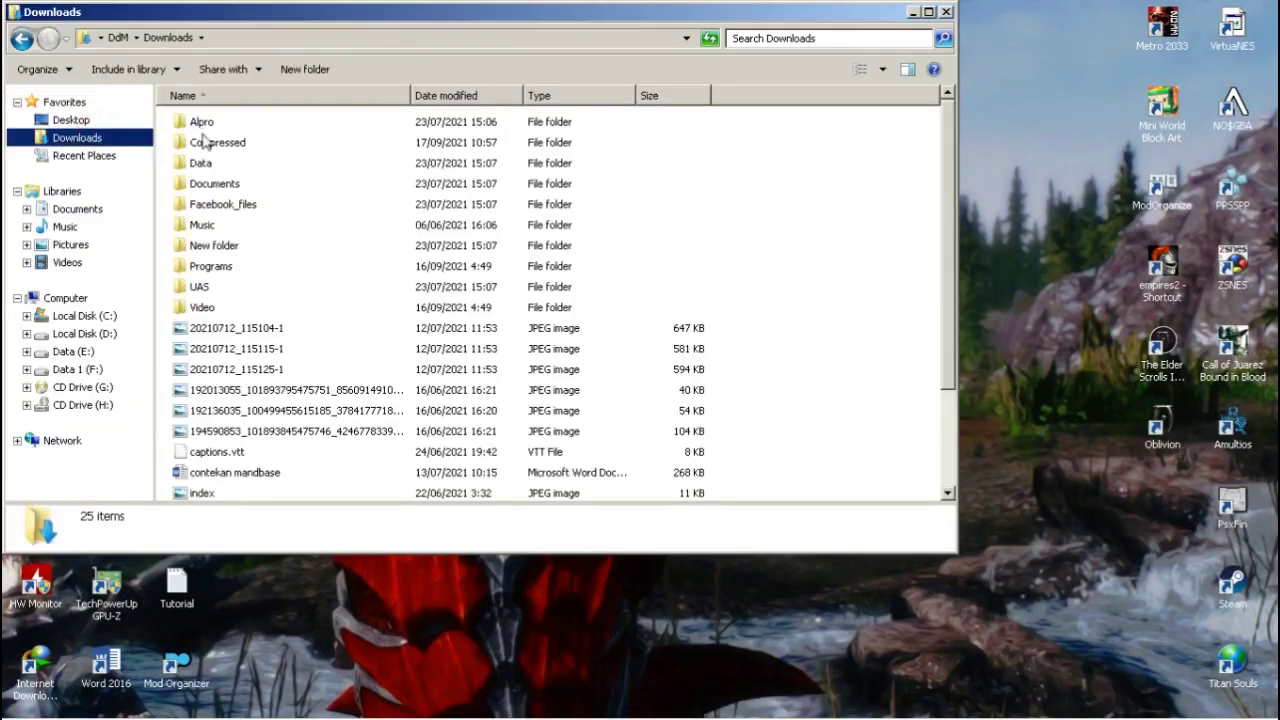
double_click(232, 141)
double_click(210, 122)
left_click_drag(398, 24, 719, 55)
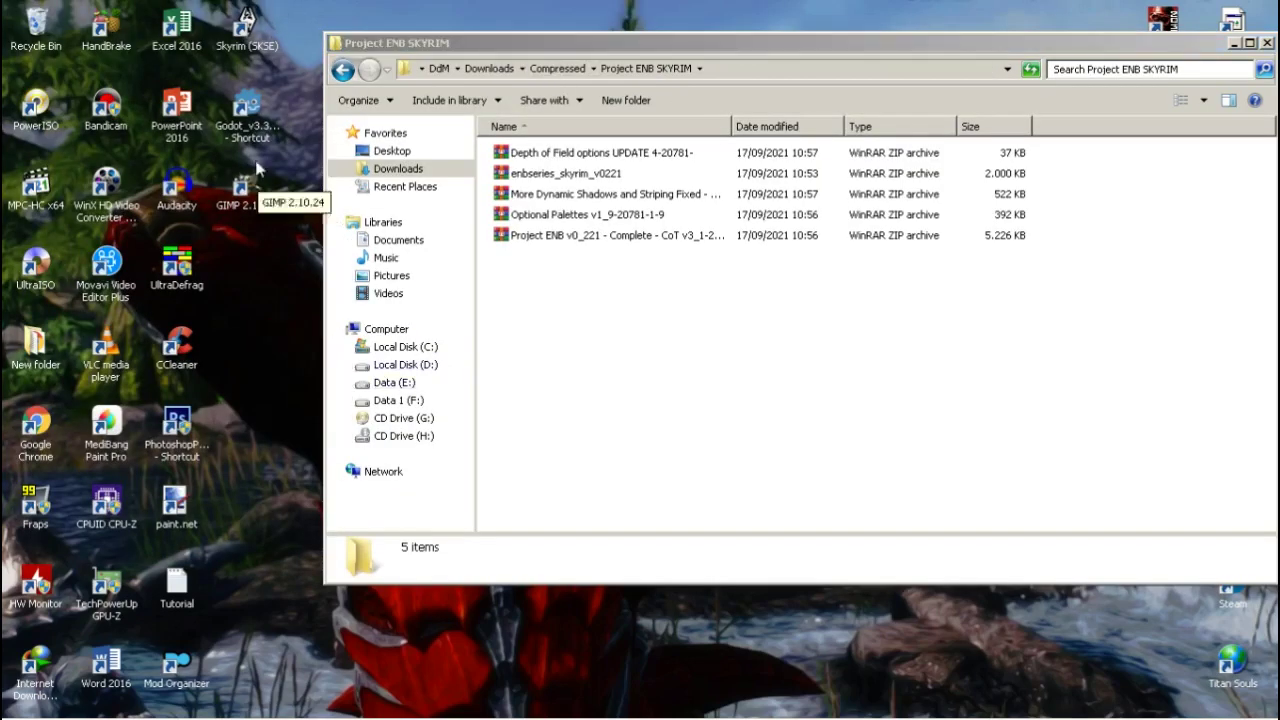
Open the file location of the Skyrim (SKSE) shortcut and look over the game folder's contents
right_click(249, 41)
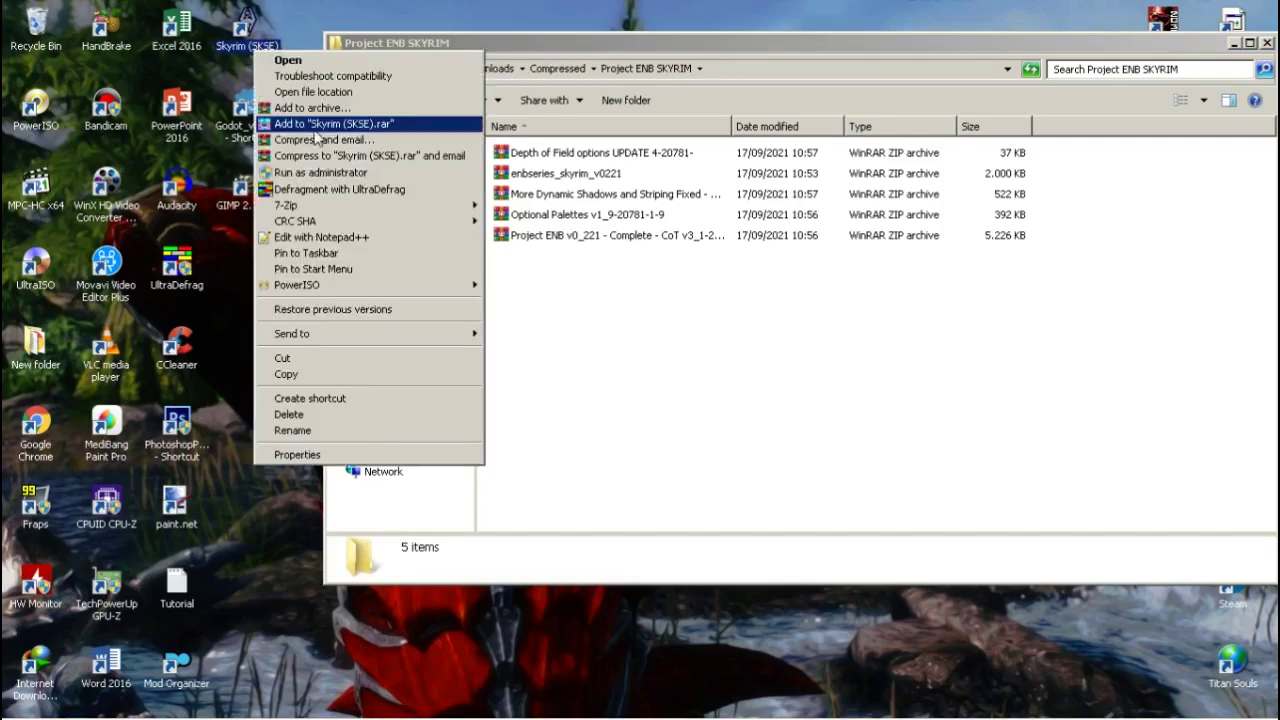
left_click(305, 91)
left_click(351, 129)
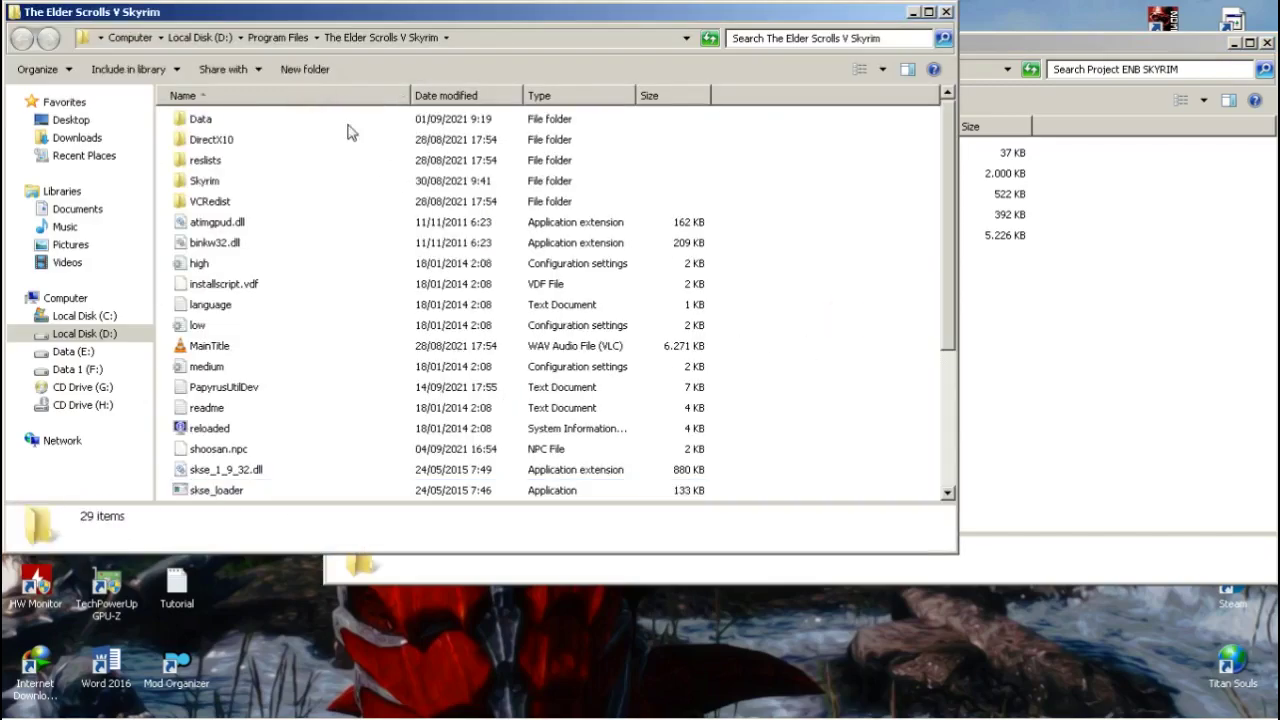
left_click_drag(425, 12, 449, 36)
left_click(433, 210)
scroll(430, 235, "down", 4)
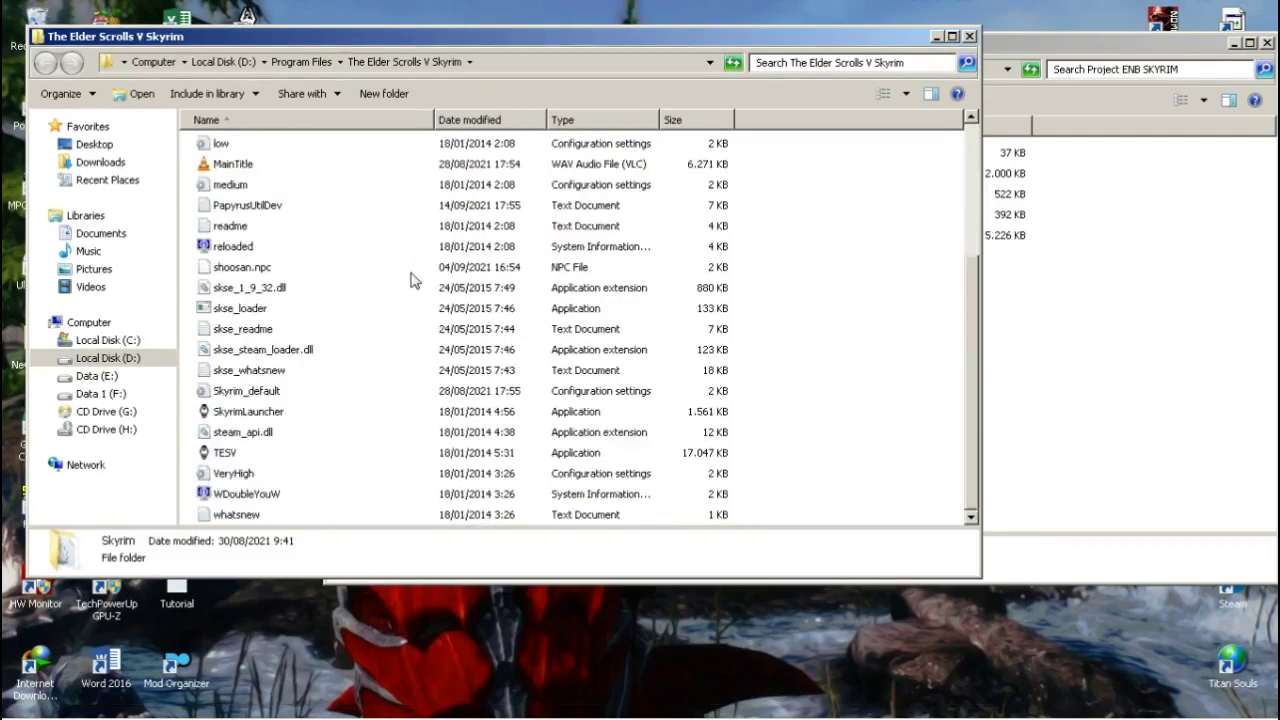
Read the installation notes in New Text Document about extracting the "main files" to the Skyrim folder, and return to the archives
left_click(1244, 420)
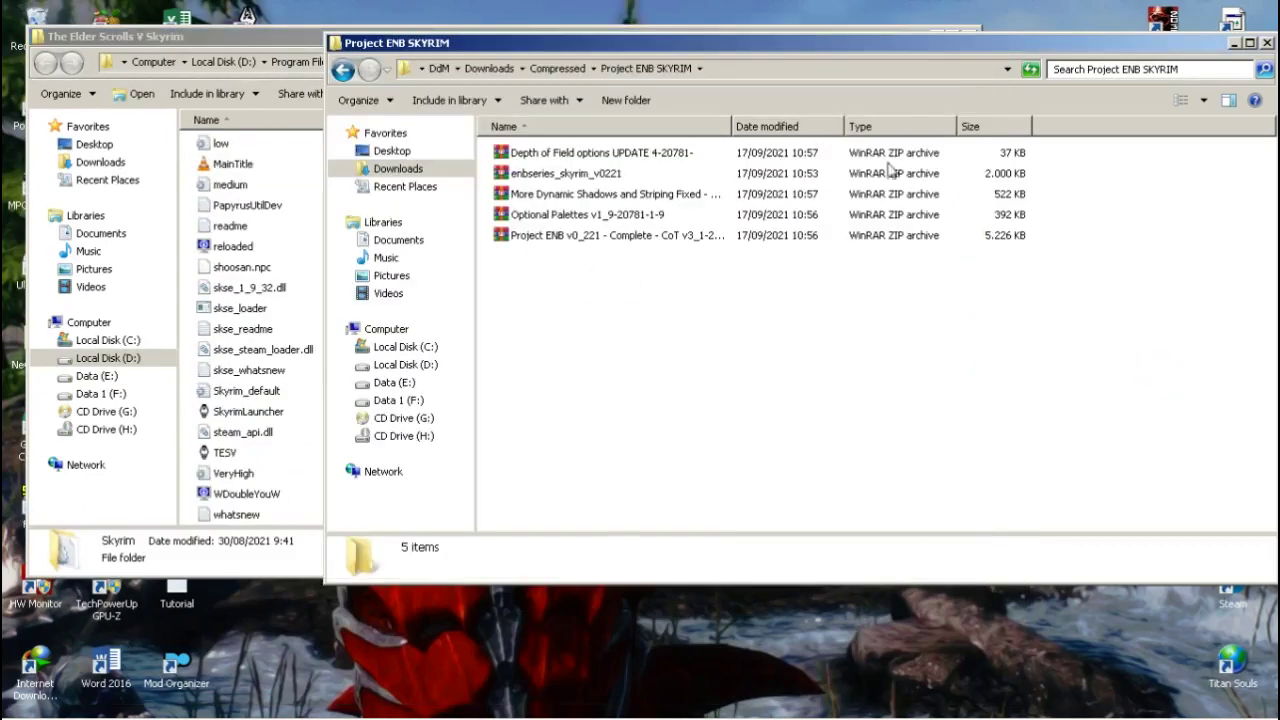
left_click(520, 237)
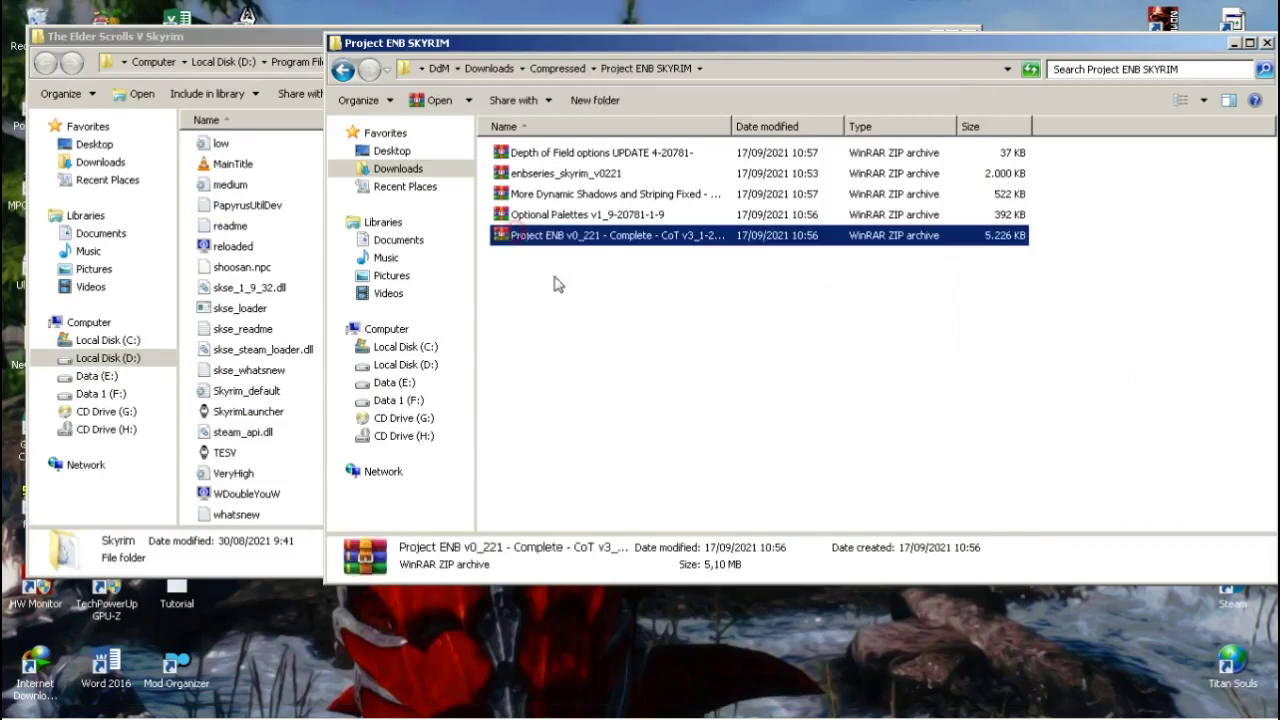
left_click(560, 362)
left_click(178, 700)
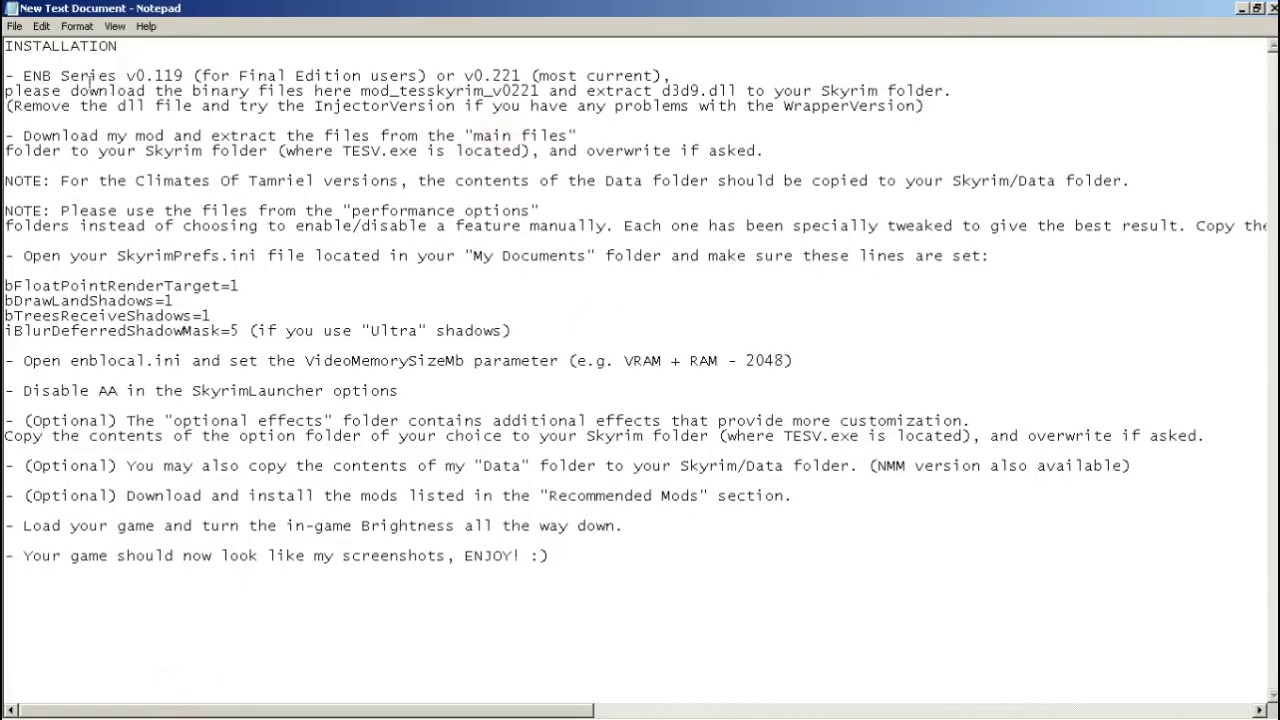
left_click(14, 62)
left_click_drag(12, 135, 424, 138)
left_click(471, 155)
left_click_drag(175, 150, 280, 151)
left_click(128, 183)
left_click_drag(8, 151, 136, 151)
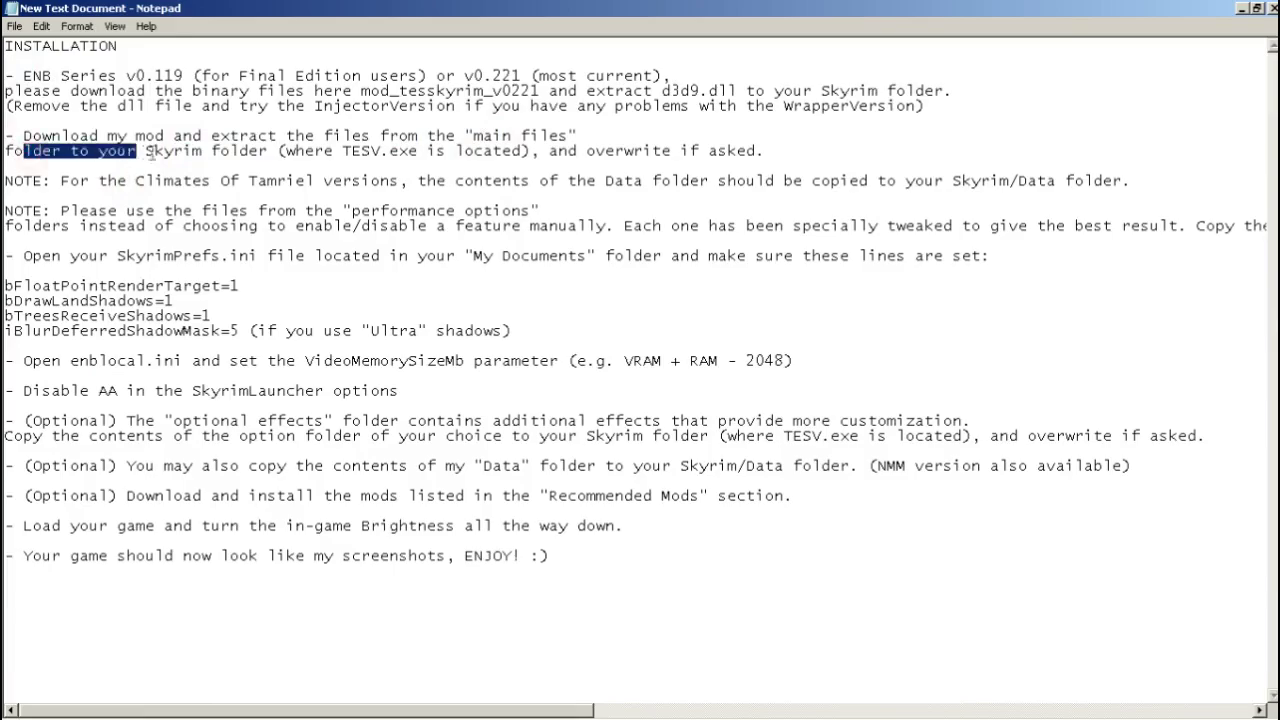
left_click_drag(219, 135, 231, 135)
left_click(1215, 8)
Extract the Project ENB v0_221 - Complete - CoT archive into its own folder and open that folder
right_click(586, 239)
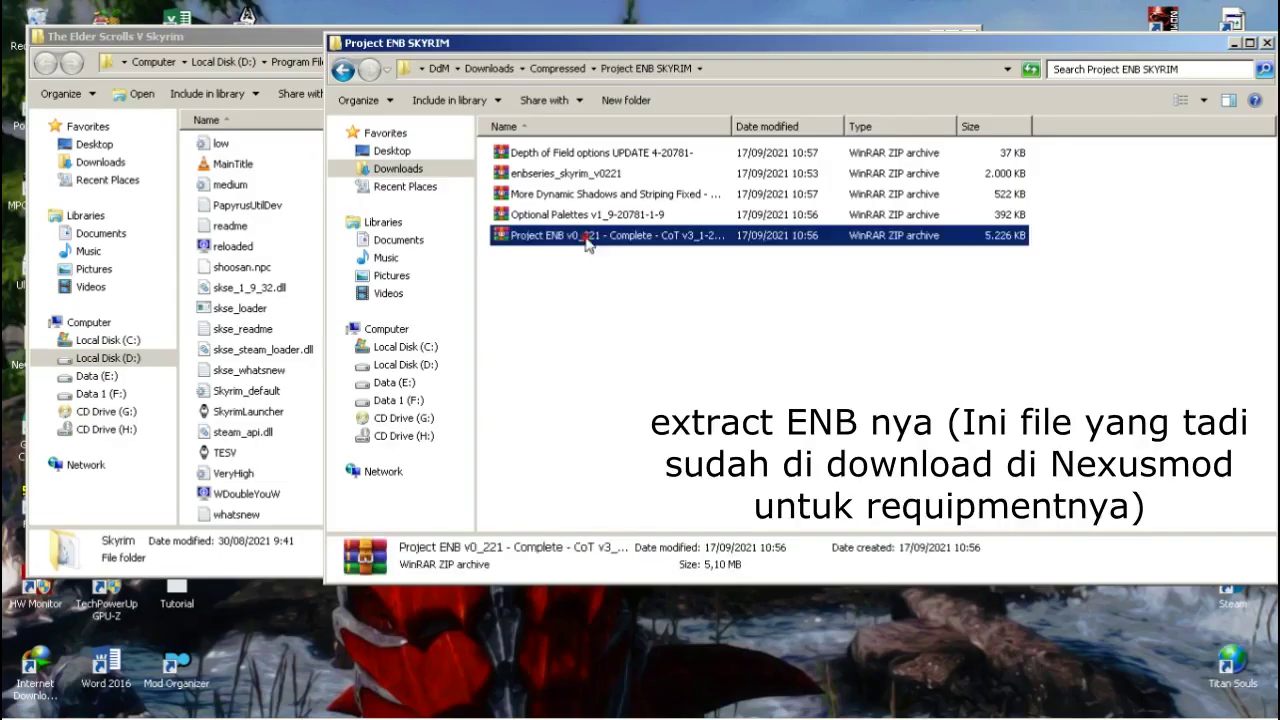
left_click(639, 298)
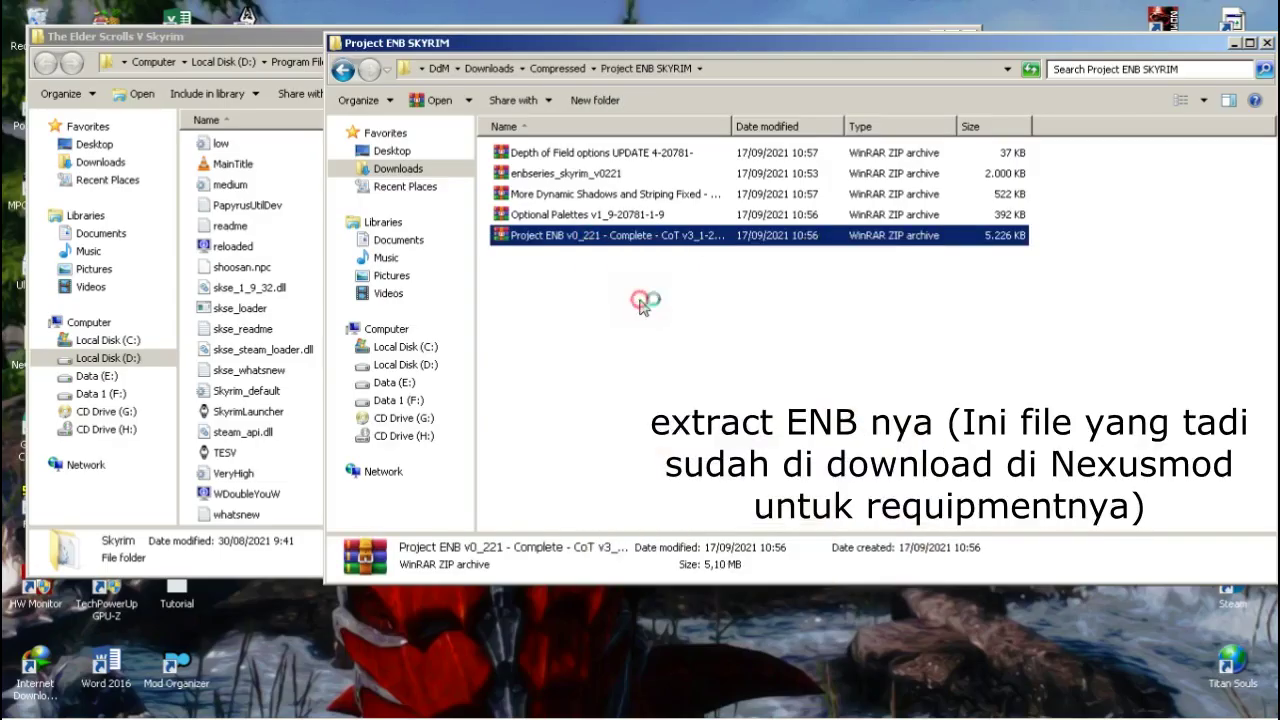
left_click(693, 561)
left_click(547, 155)
double_click(547, 156)
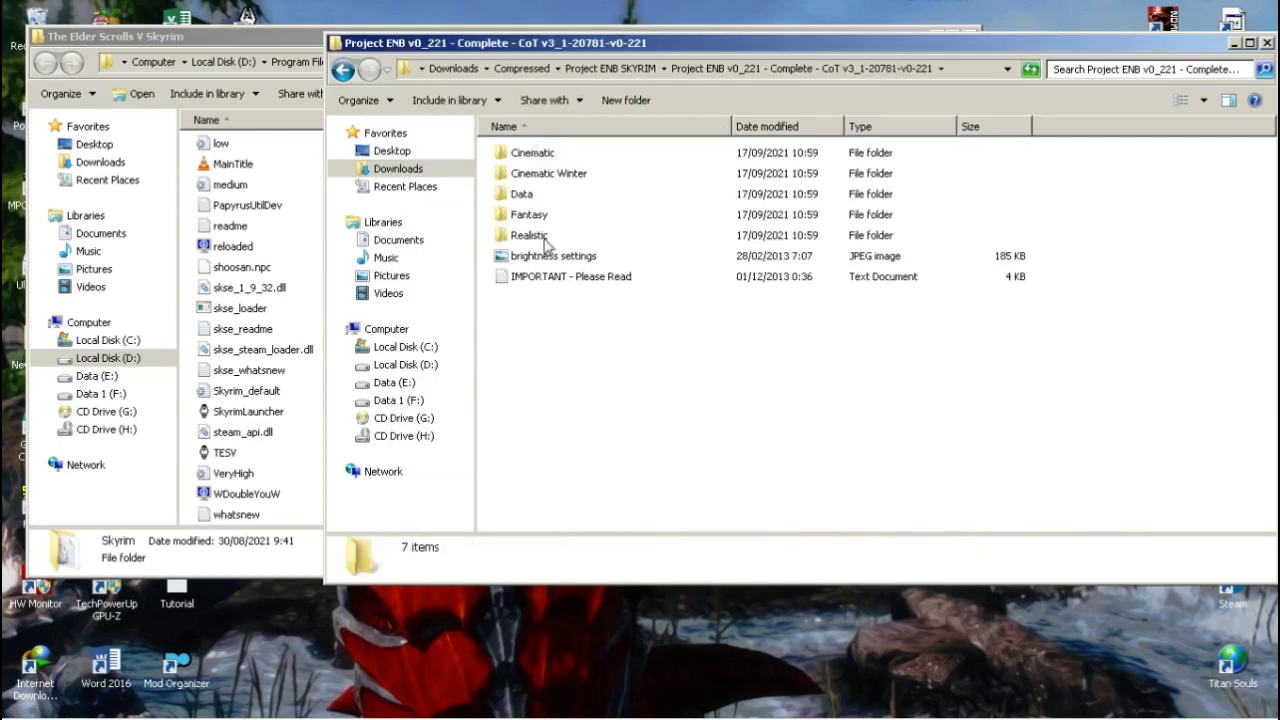
Examine the contents of the extracted Data folder and of the main files folder inside Realistic
double_click(522, 194)
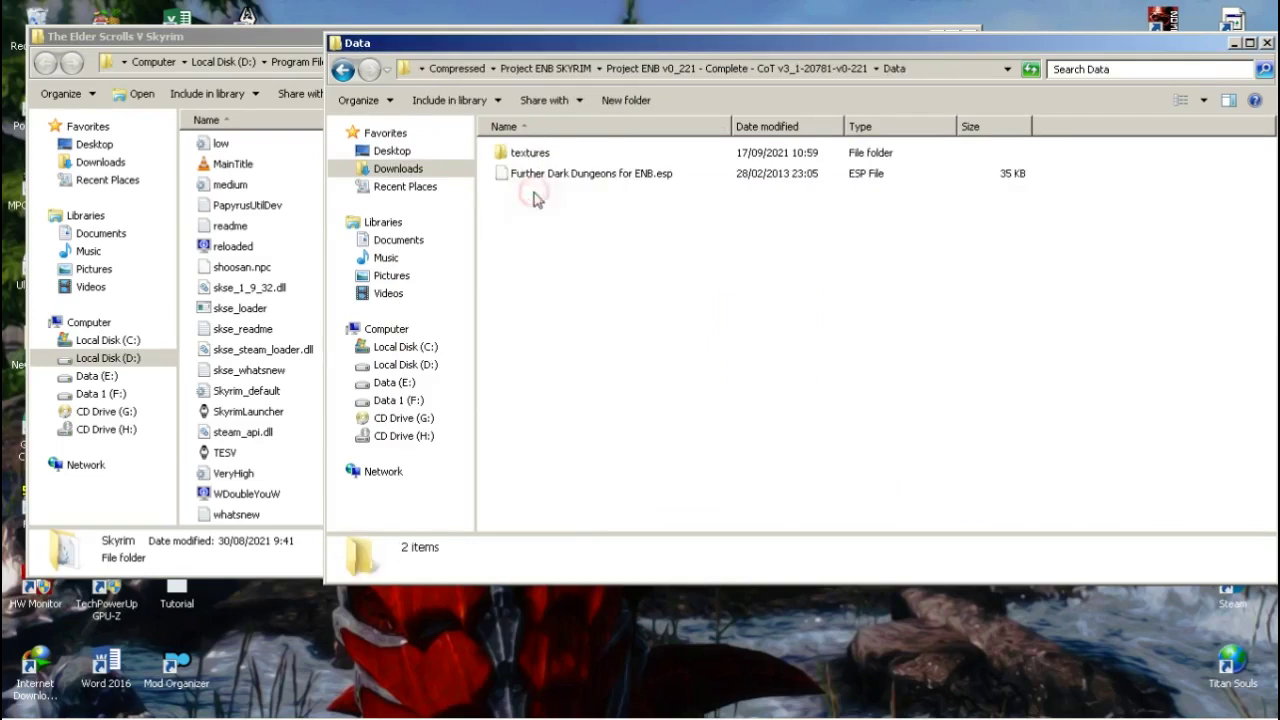
left_click(343, 71)
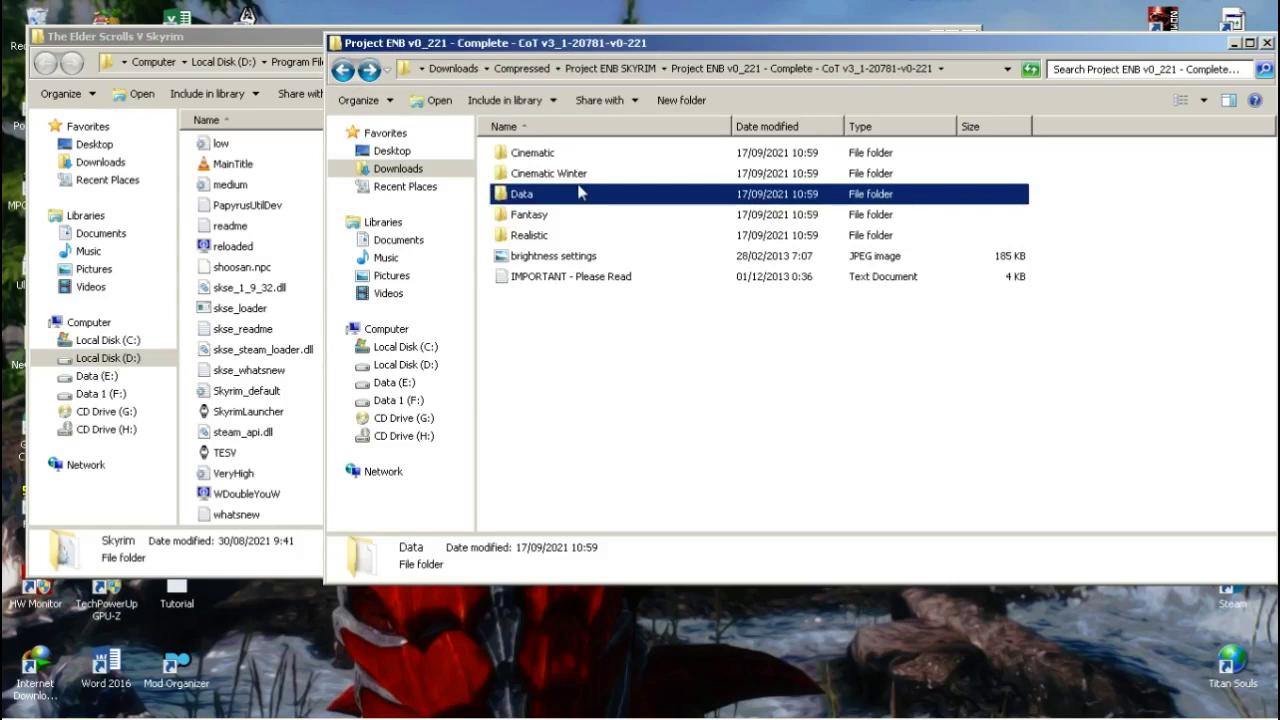
double_click(574, 236)
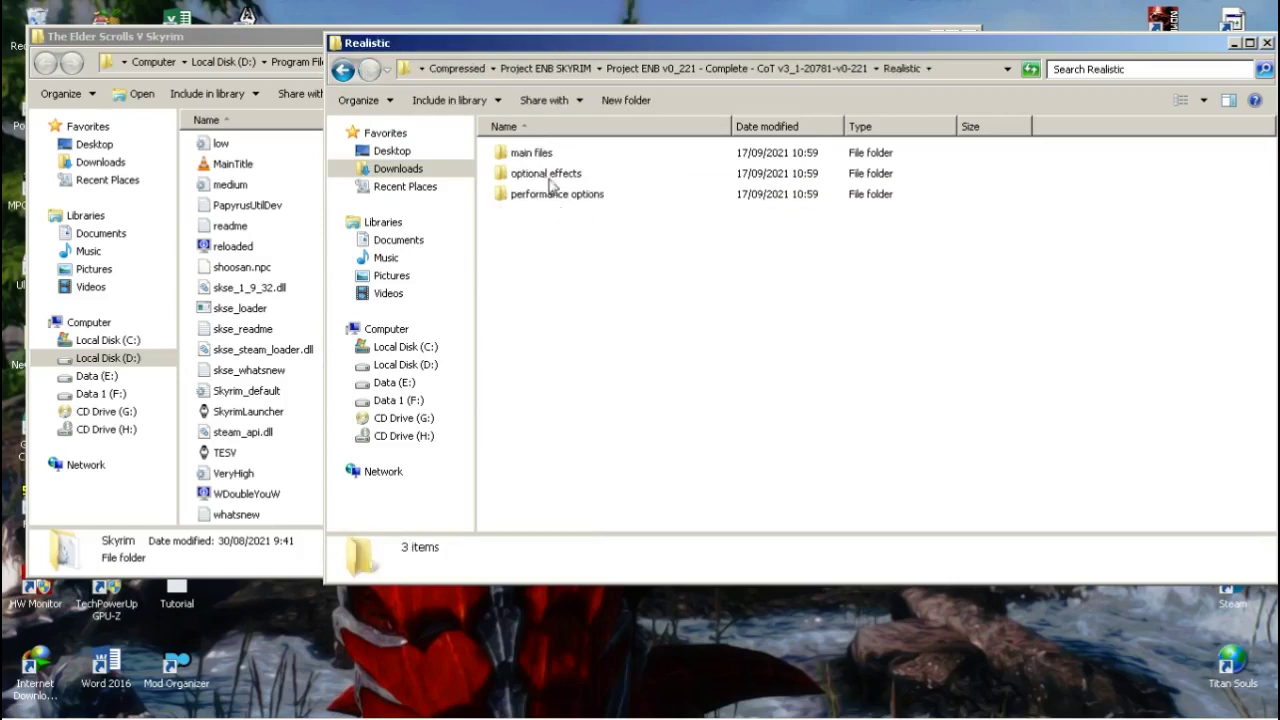
double_click(531, 153)
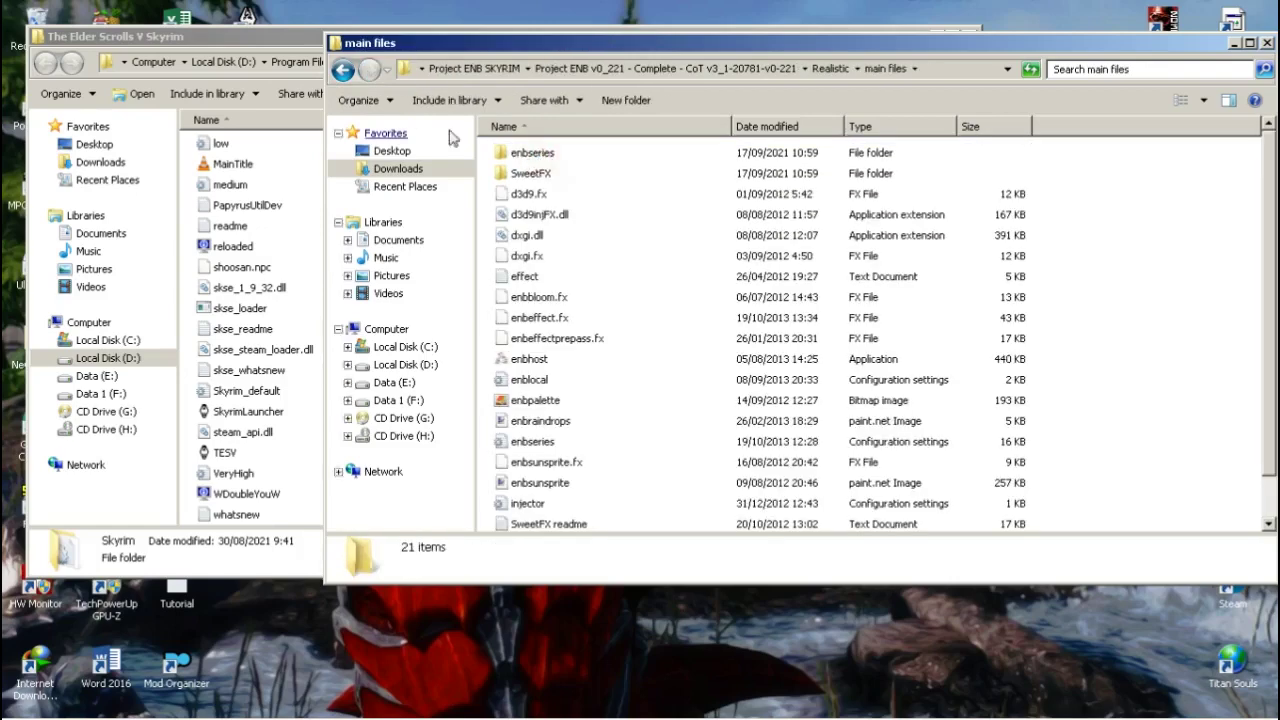
left_click(343, 71)
Recheck the installation notes, and copy all items from the Realistic main files folder into the The Elder Scrolls V Skyrim game folder
left_click(163, 710)
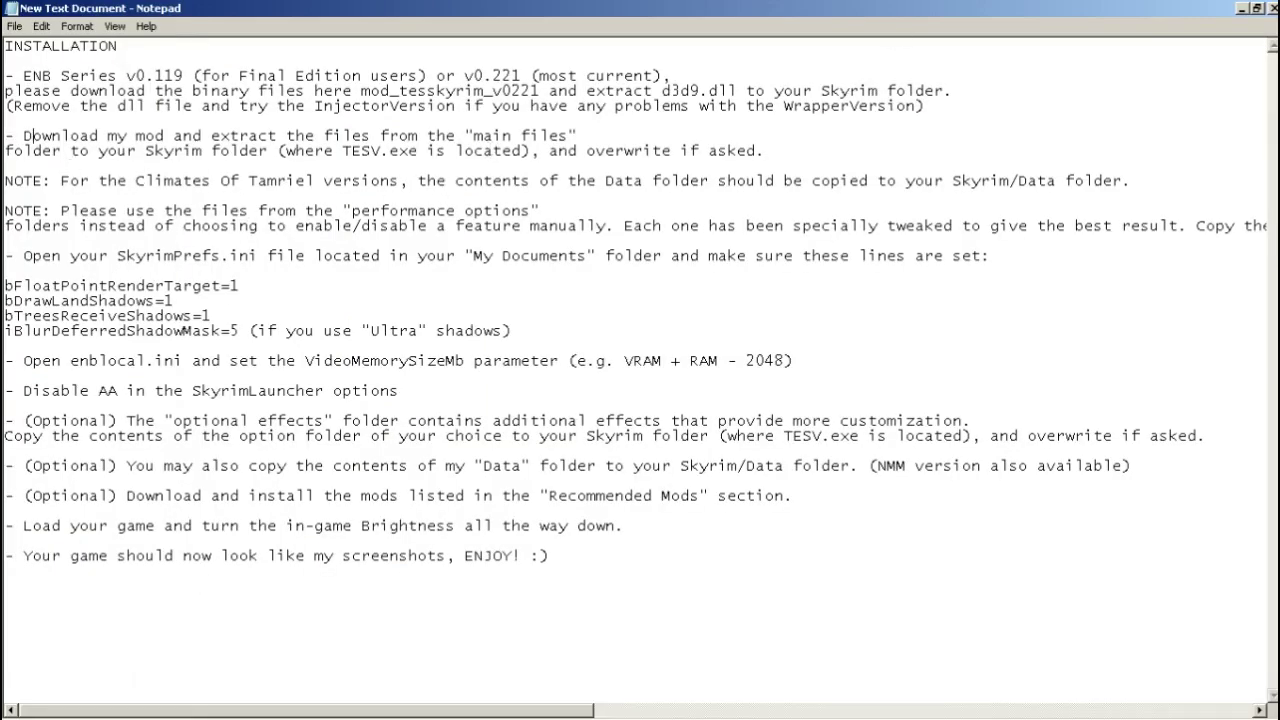
left_click(1243, 8)
double_click(566, 157)
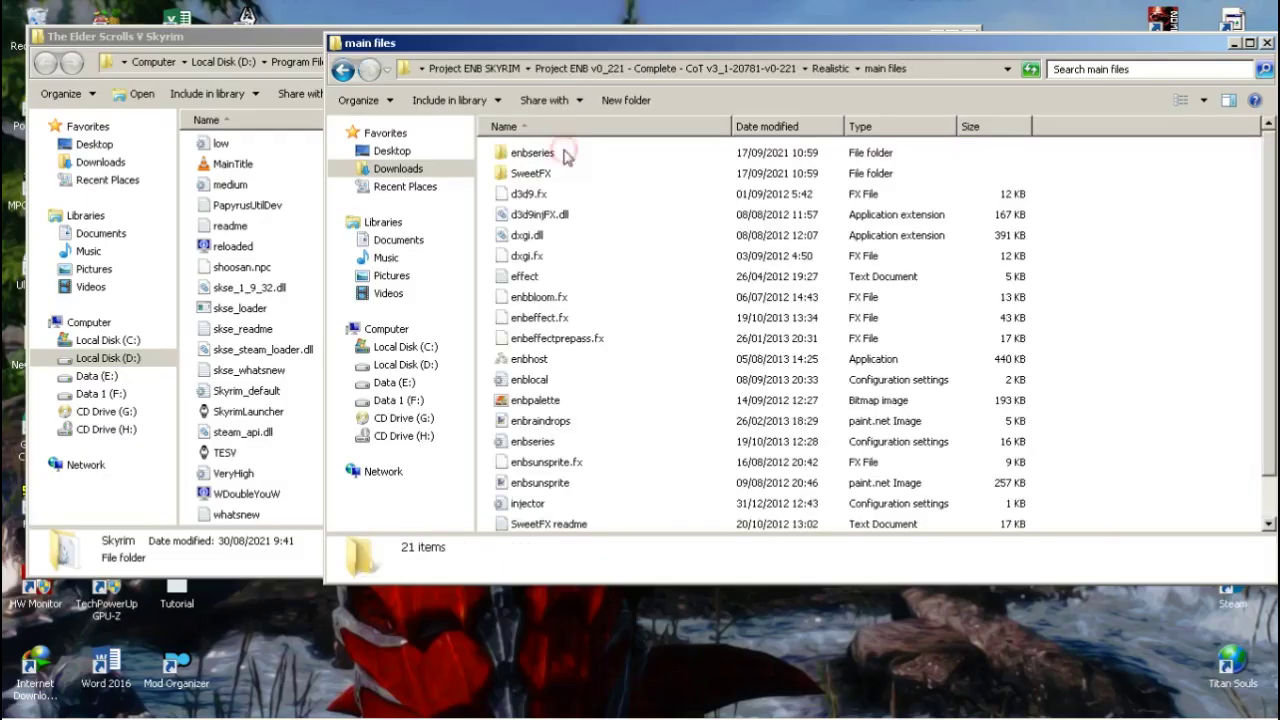
left_click_drag(487, 160, 553, 587)
scroll(525, 170, "up", 1)
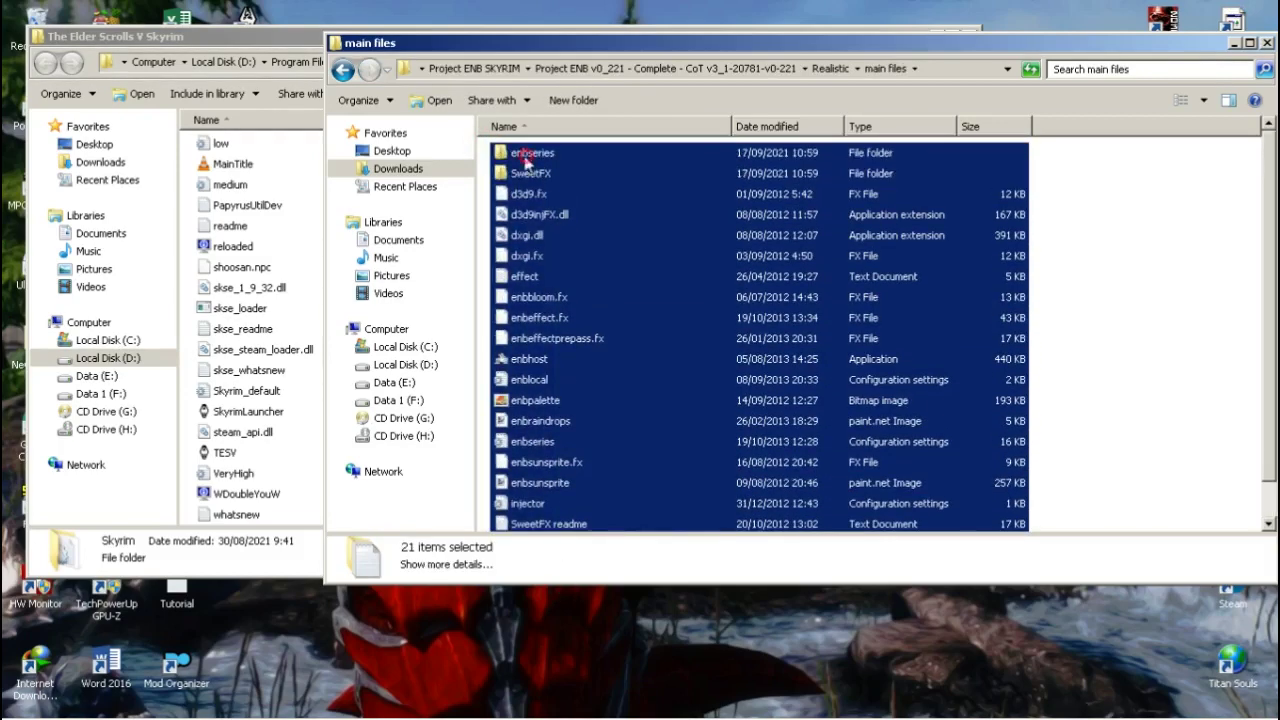
left_click_drag(525, 162, 258, 210)
left_click_drag(258, 210, 258, 212)
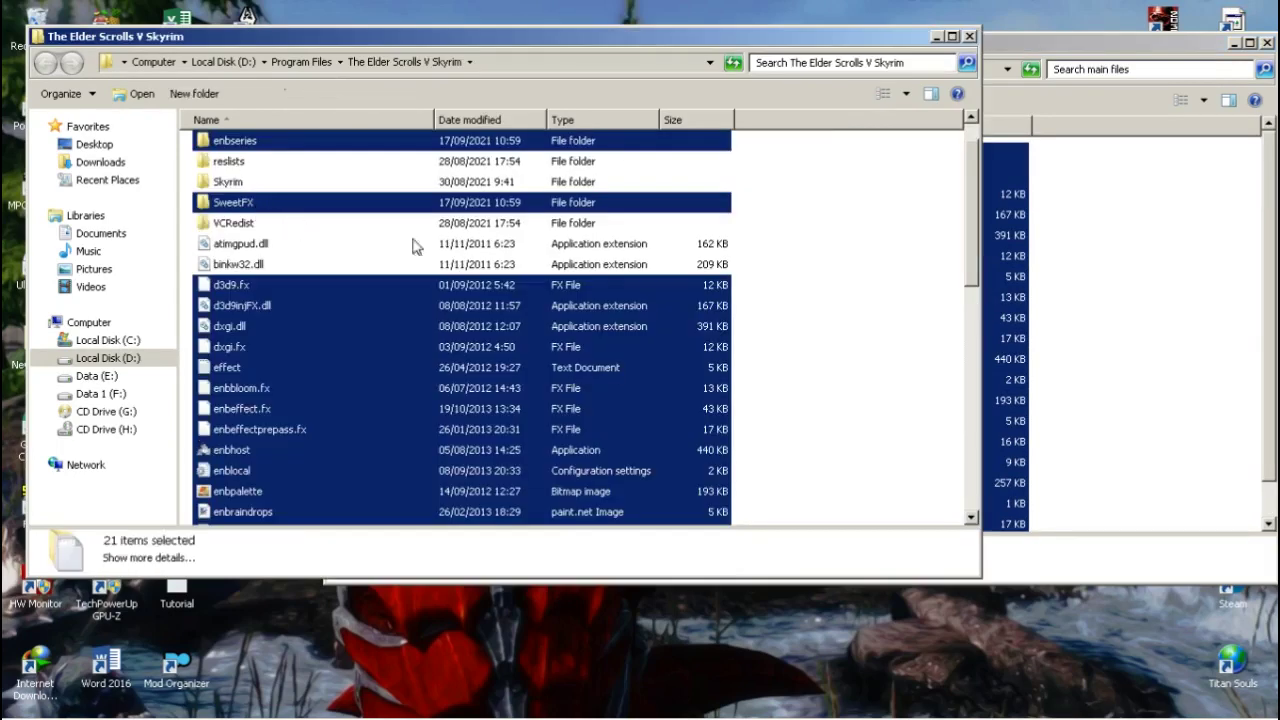
scroll(551, 265, "up", 1)
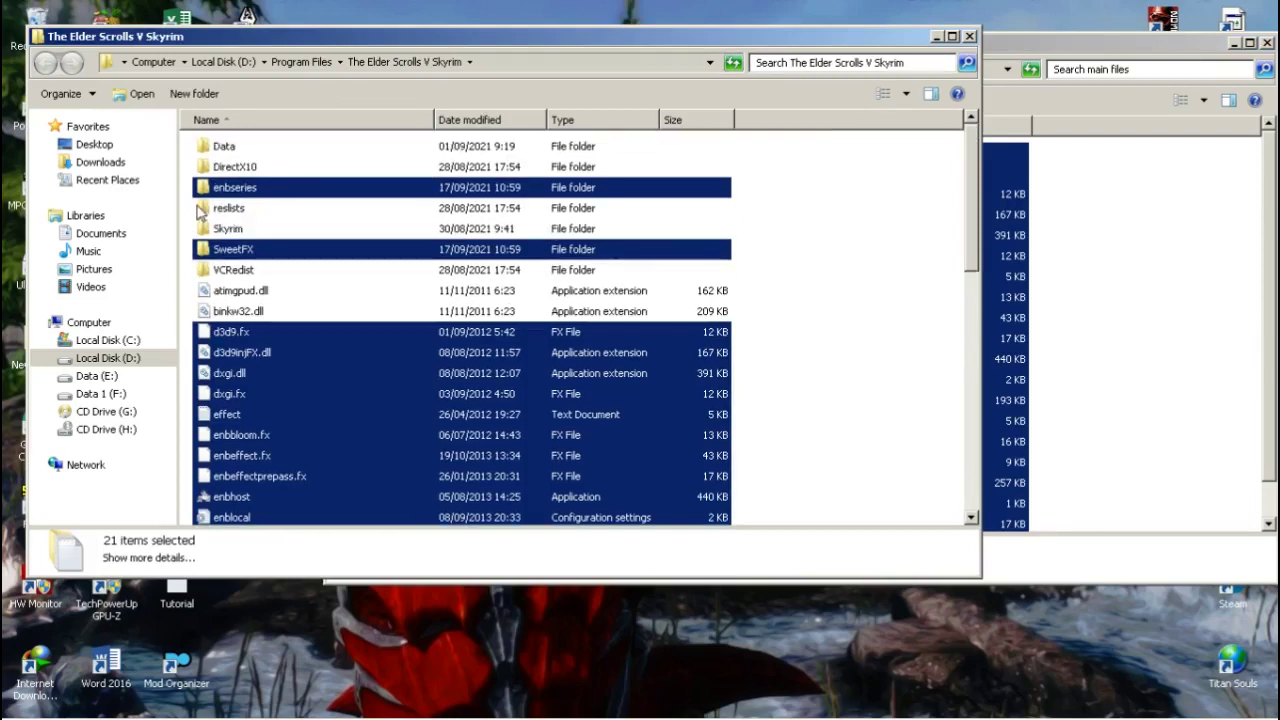
left_click(230, 148)
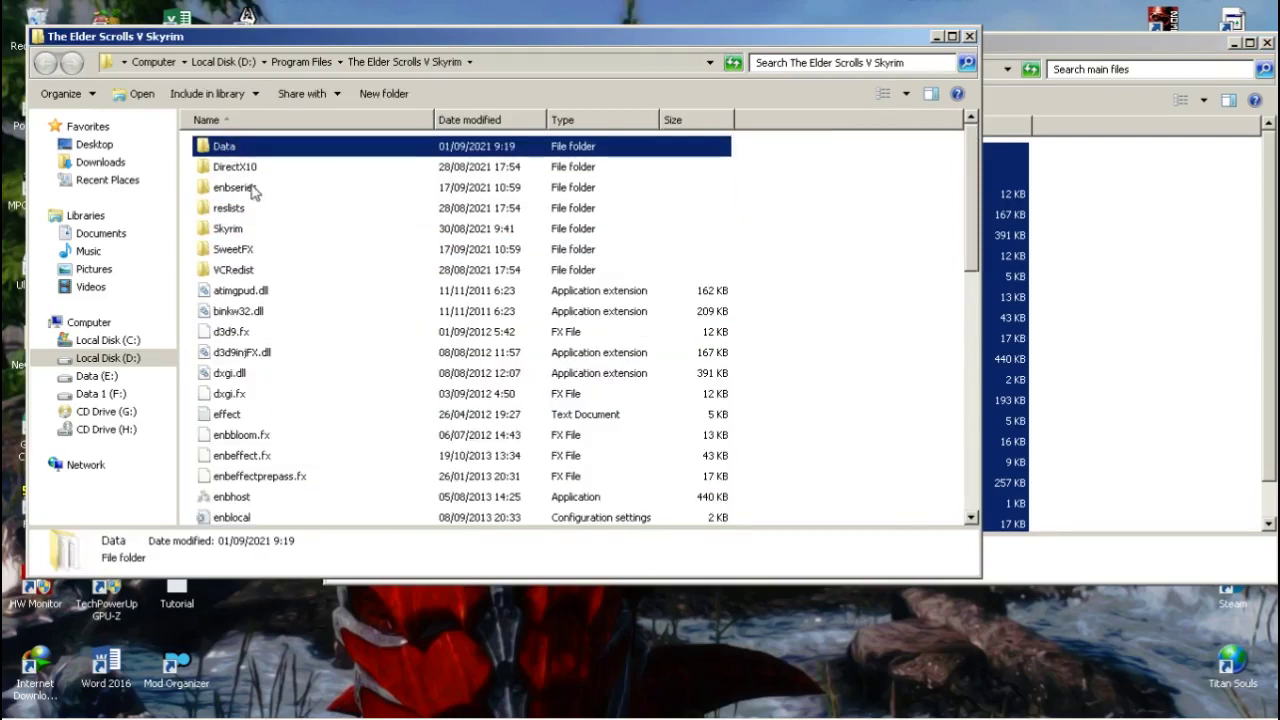
Copy the effect file from Realistic's optional effects, Sharpening only (default), into the Skyrim game folder, replacing the existing file
key("alt+Tab")
left_click(834, 70)
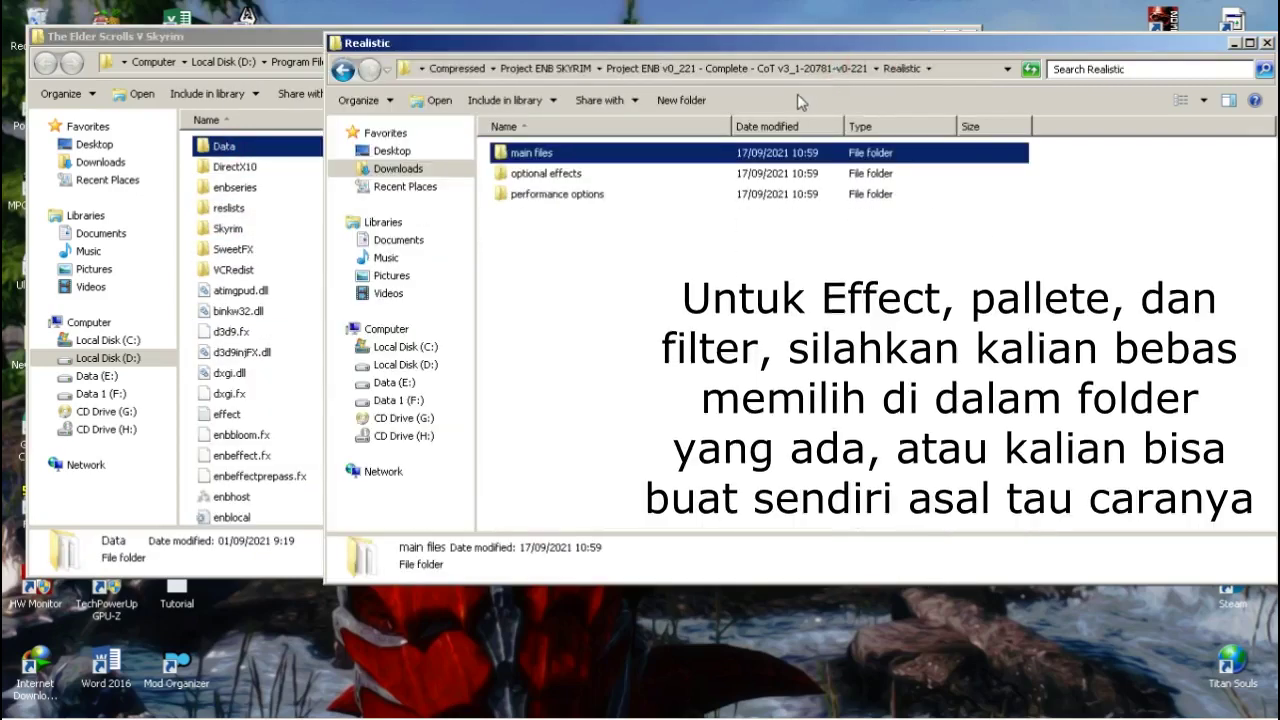
double_click(750, 173)
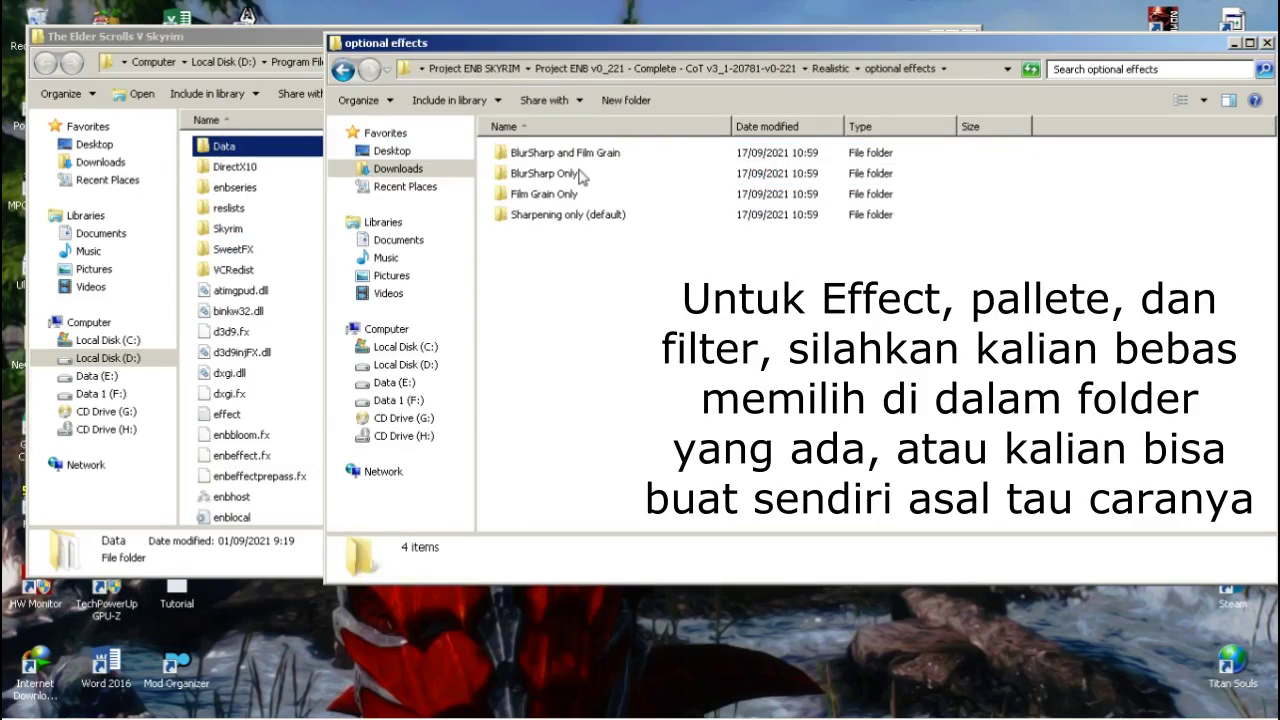
double_click(566, 220)
key("BackSpace")
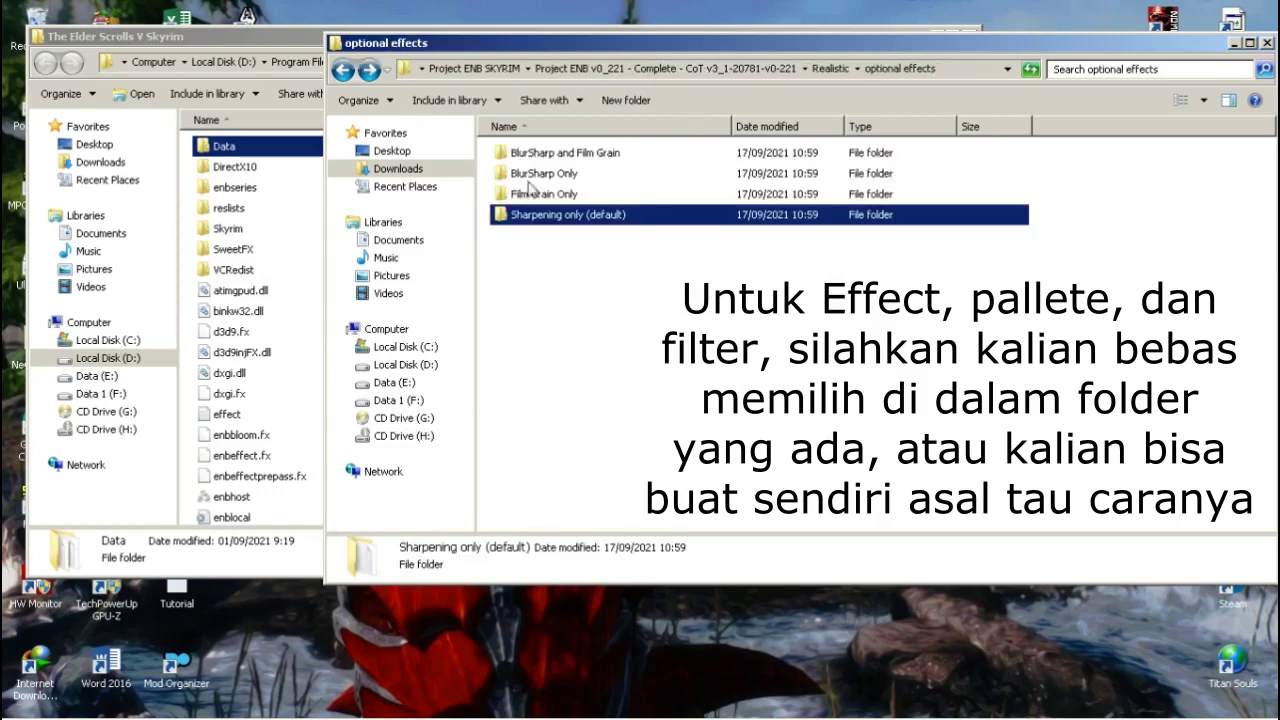
left_click(537, 194)
left_click(558, 172)
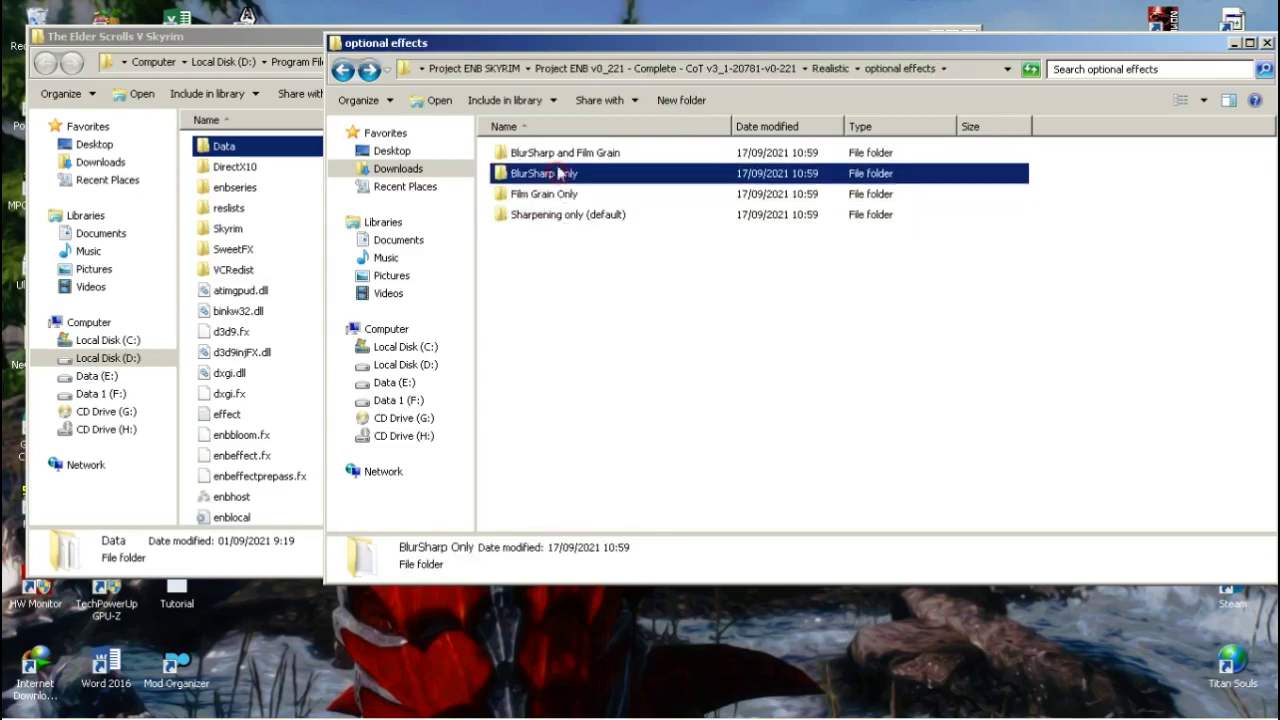
double_click(564, 218)
left_click_drag(528, 156, 195, 232)
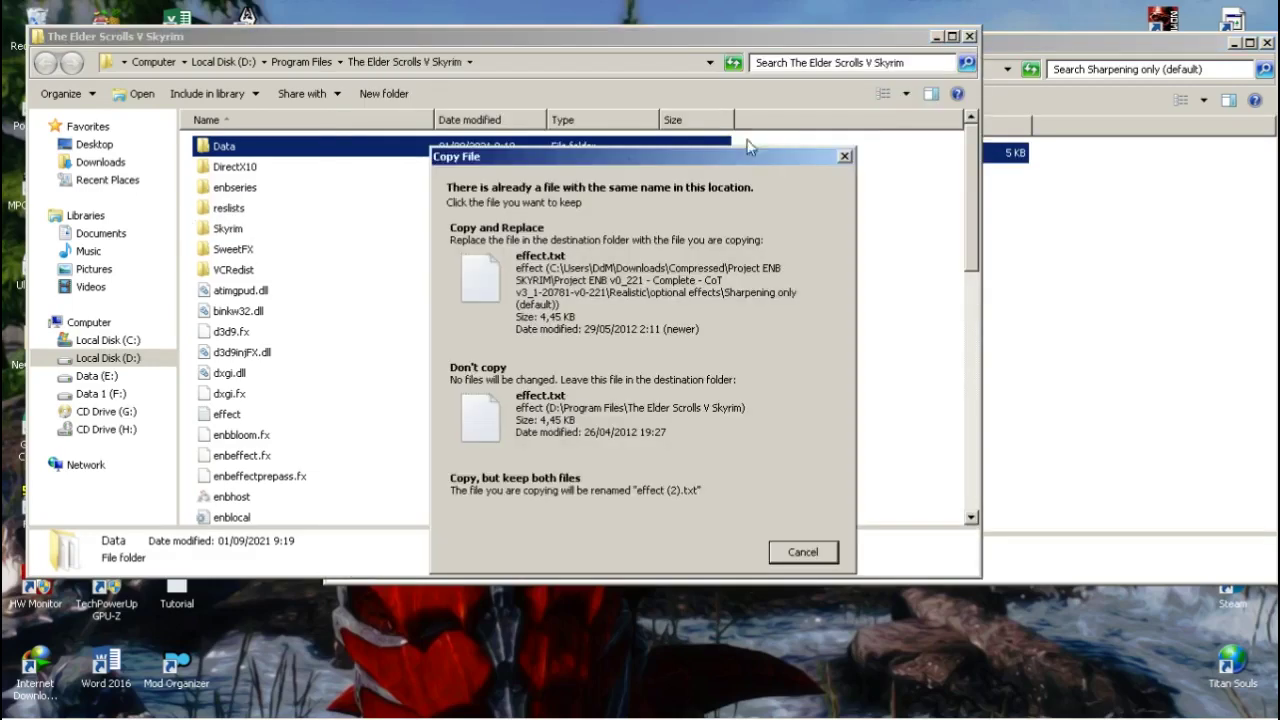
left_click(608, 285)
left_click(1080, 280)
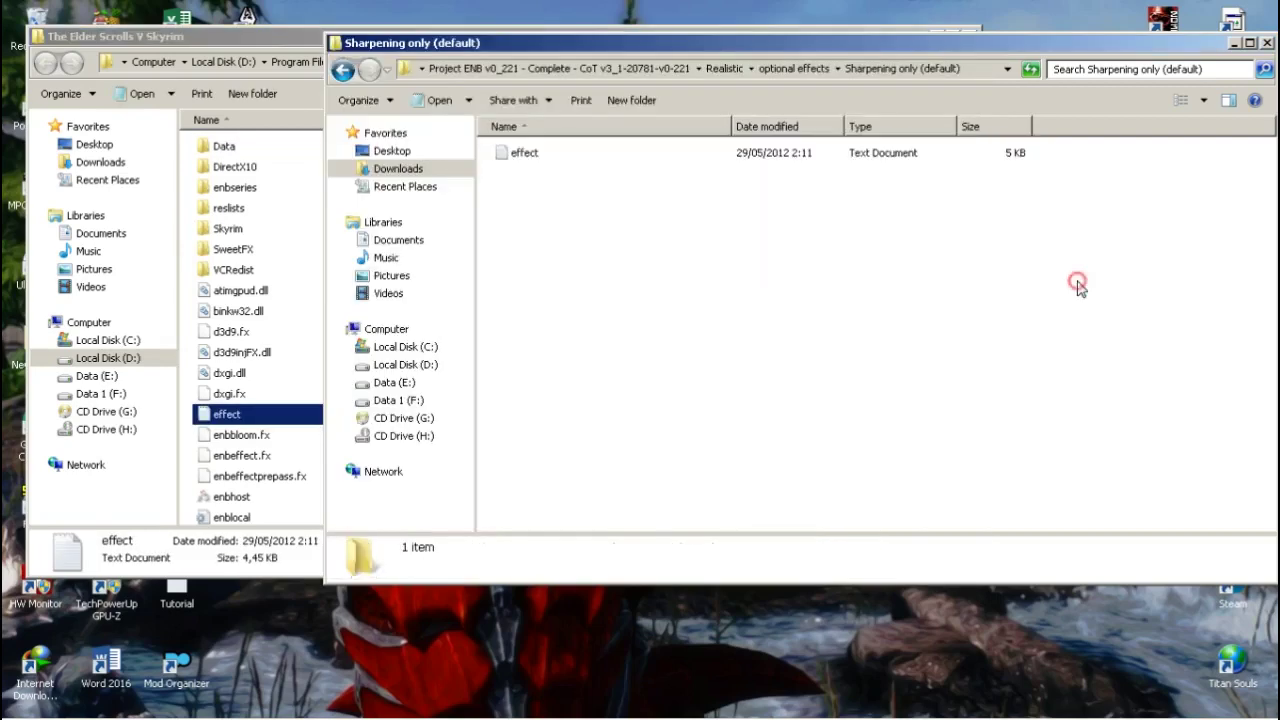
Copy the enbseries file from Realistic's performance options, Full Graphics Mode, into the Skyrim game folder, replacing the existing file
left_click(735, 69)
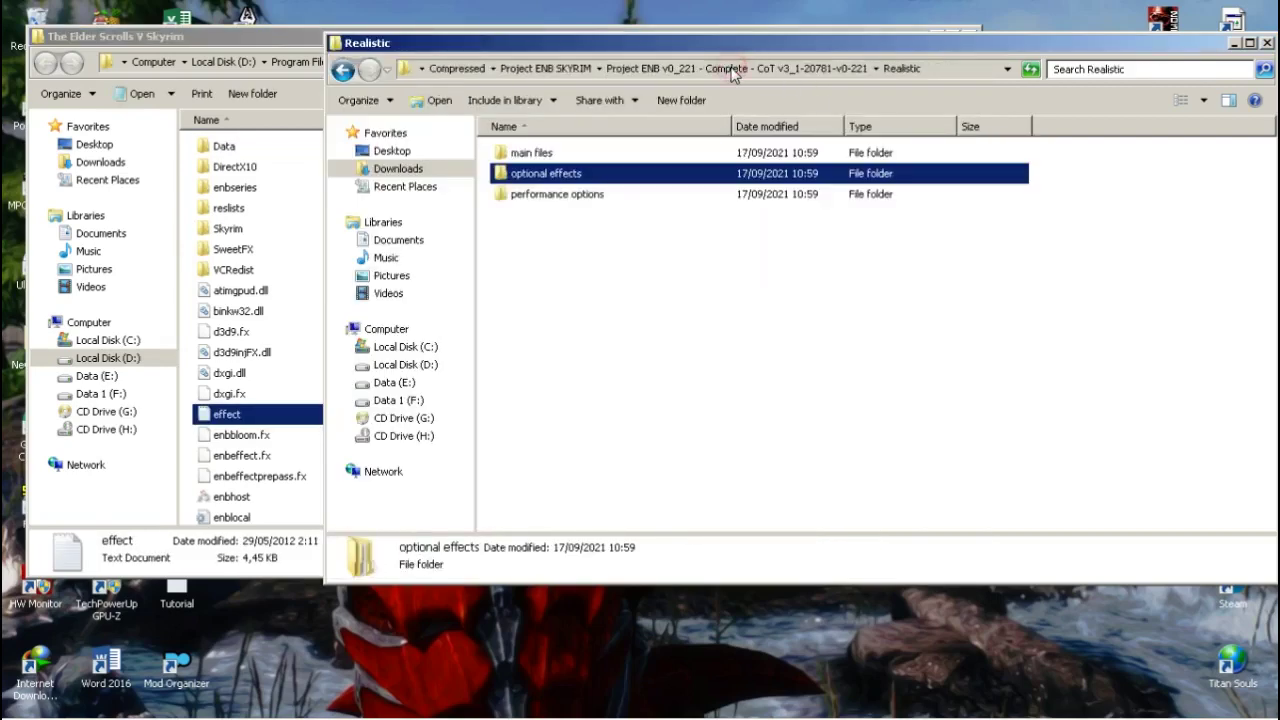
double_click(611, 197)
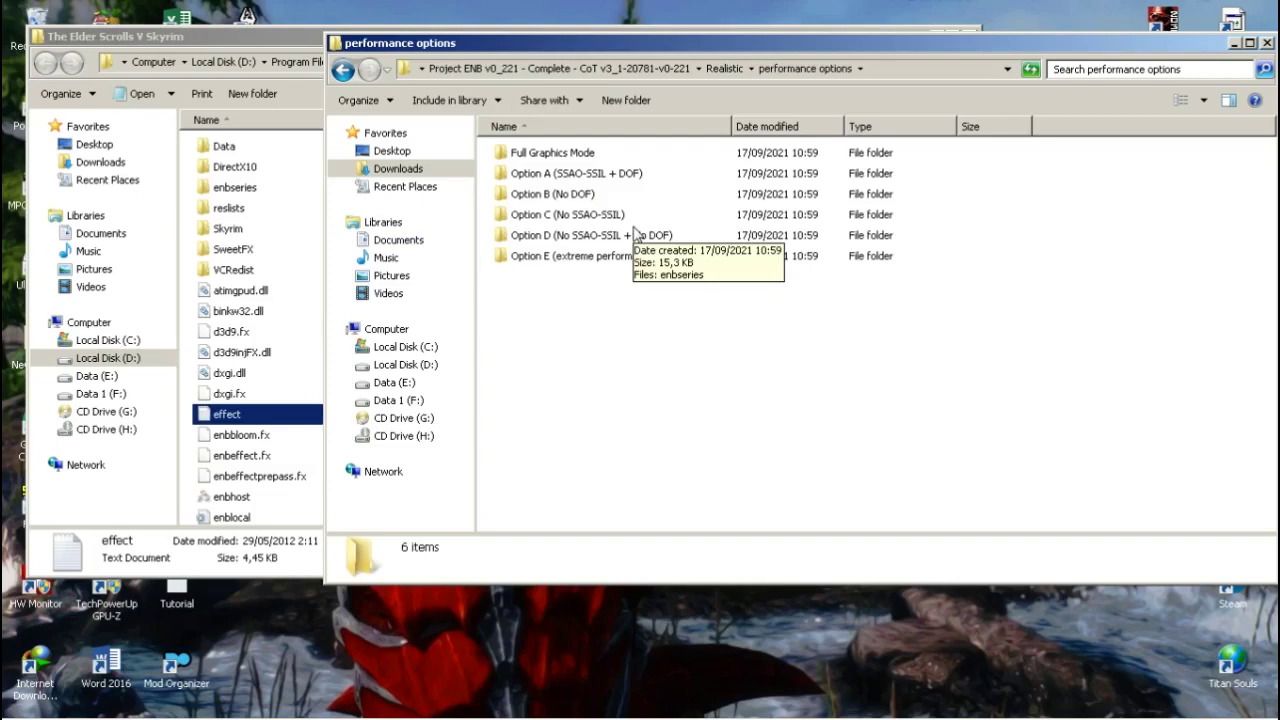
left_click(604, 196)
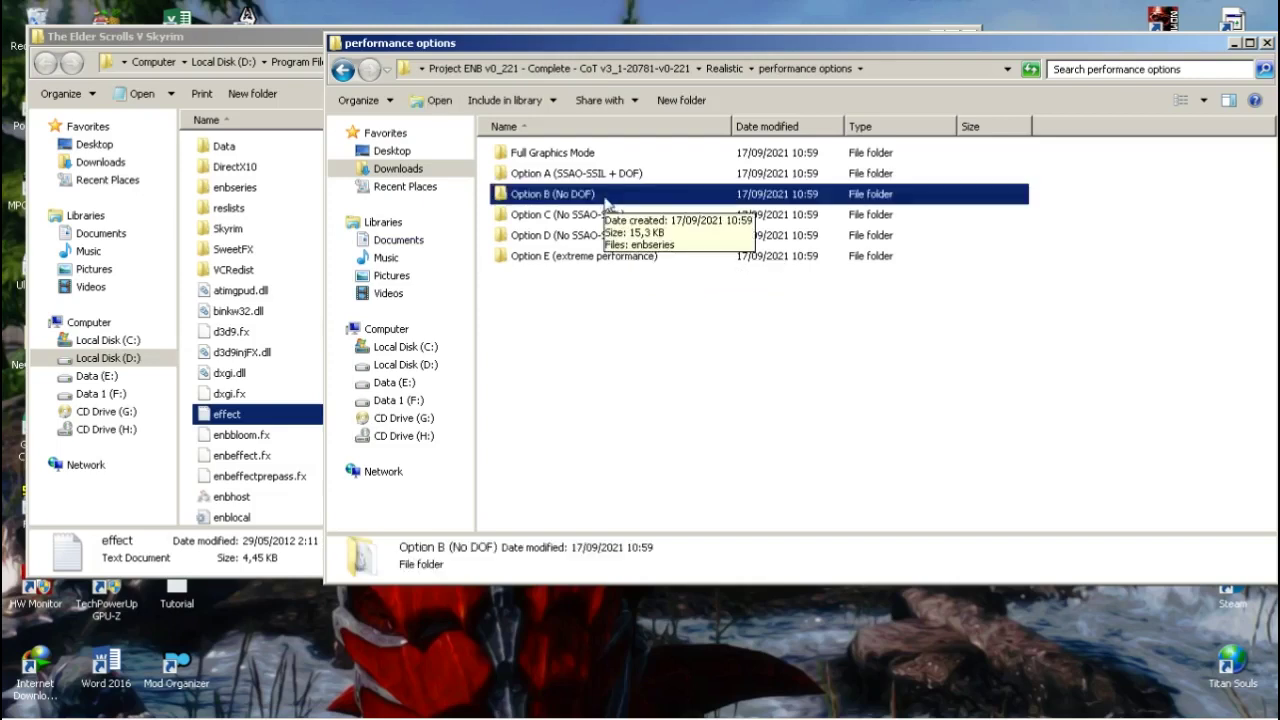
double_click(548, 153)
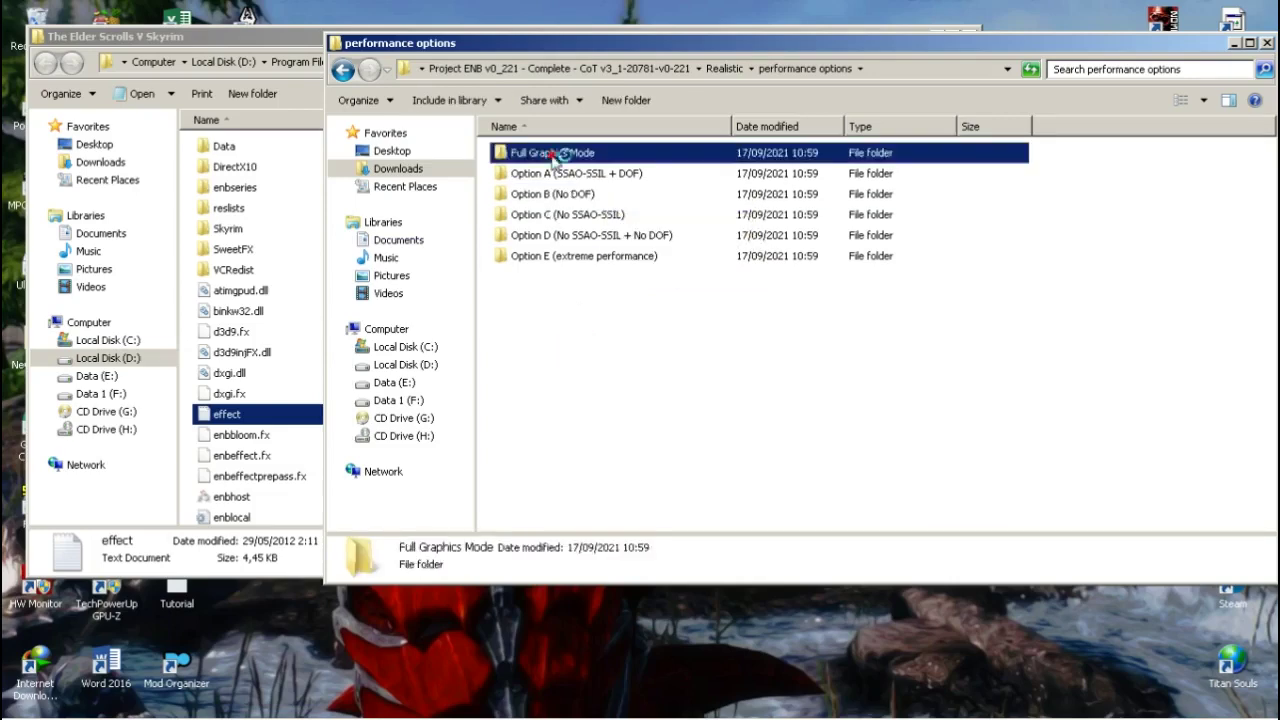
left_click_drag(530, 153, 258, 312)
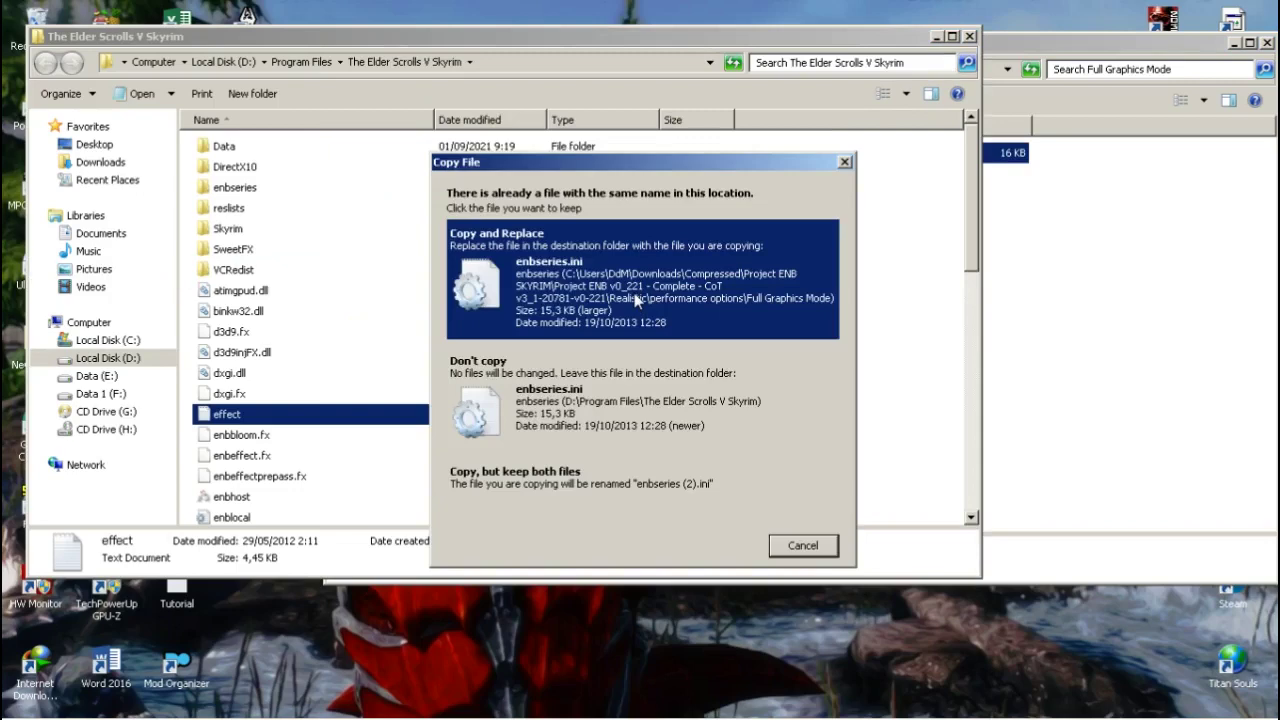
left_click(636, 300)
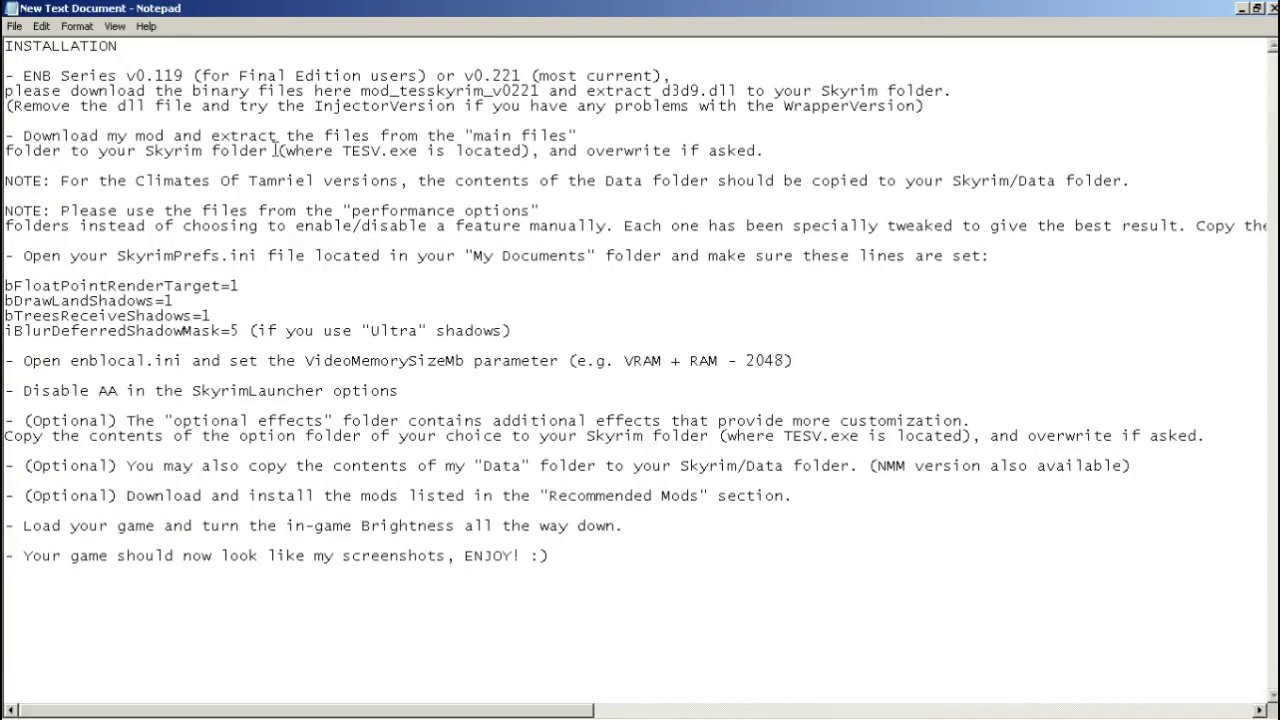
Read the installation notes about the Climates Of Tamriel Data folder and the SkyrimPrefs.ini file, and return to the folder windows
left_click_drag(63, 183, 1130, 183)
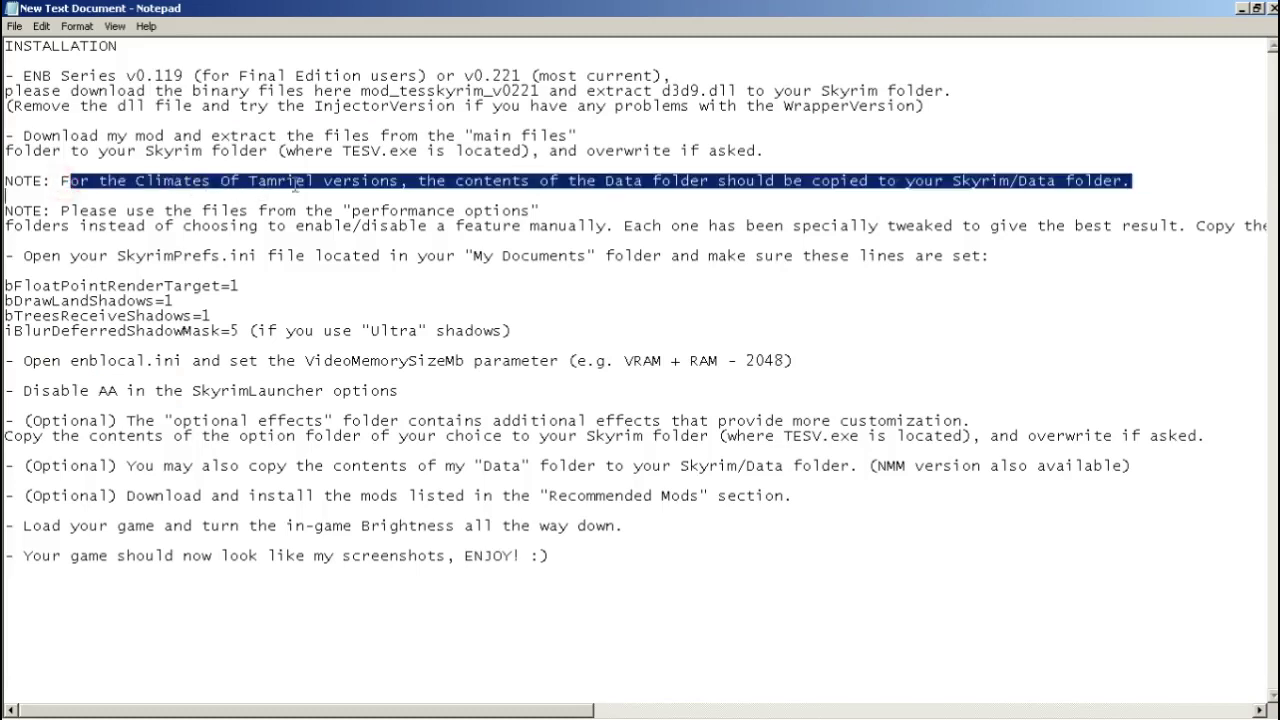
left_click(310, 181)
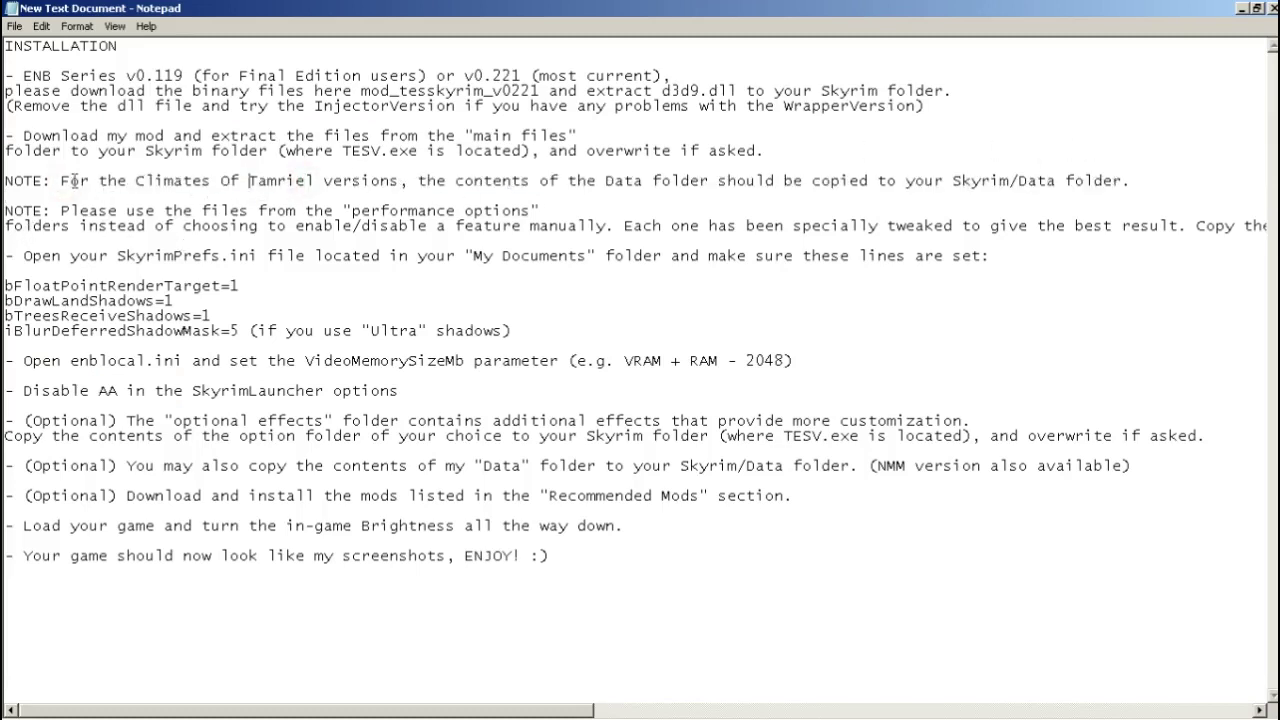
left_click_drag(60, 180, 298, 195)
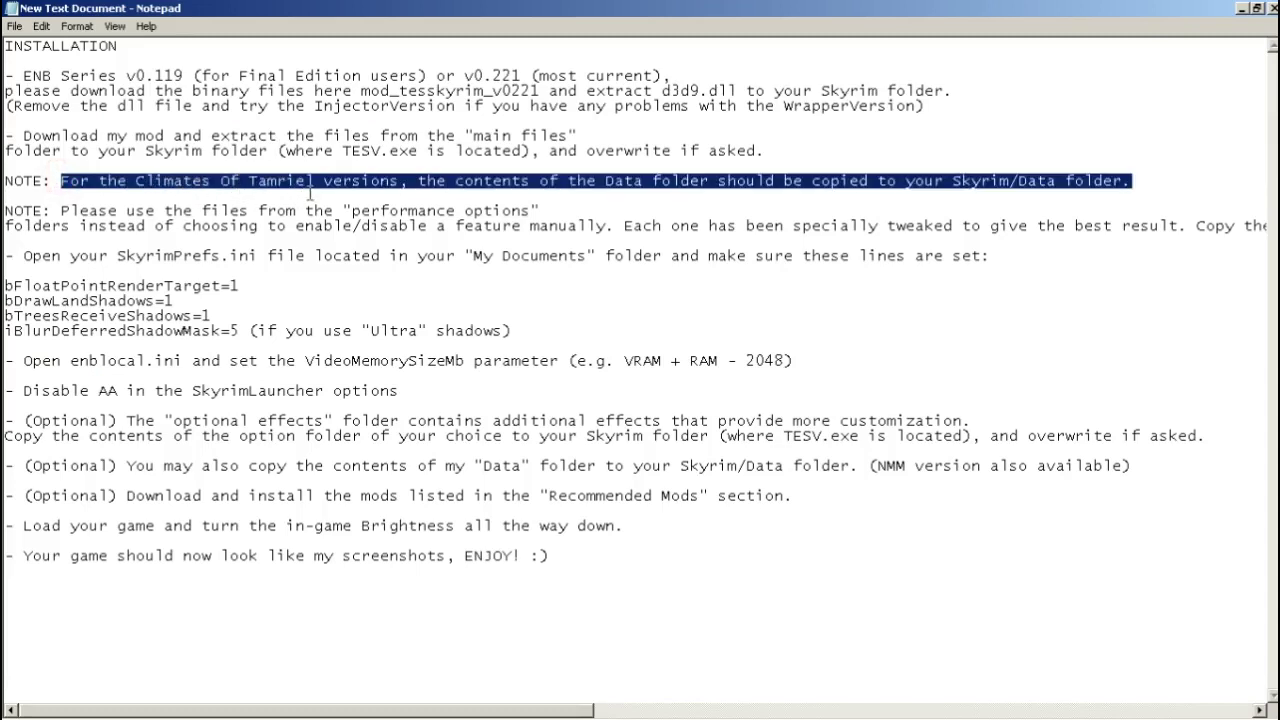
left_click(90, 255)
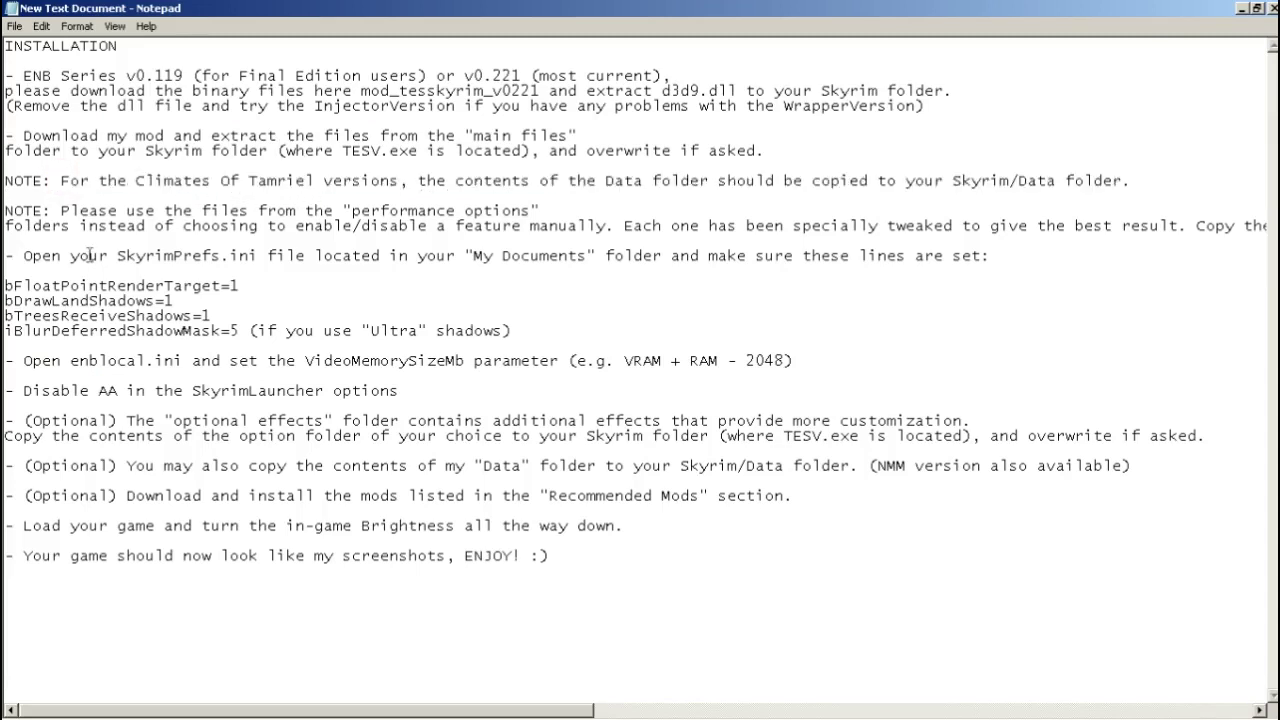
left_click(1236, 8)
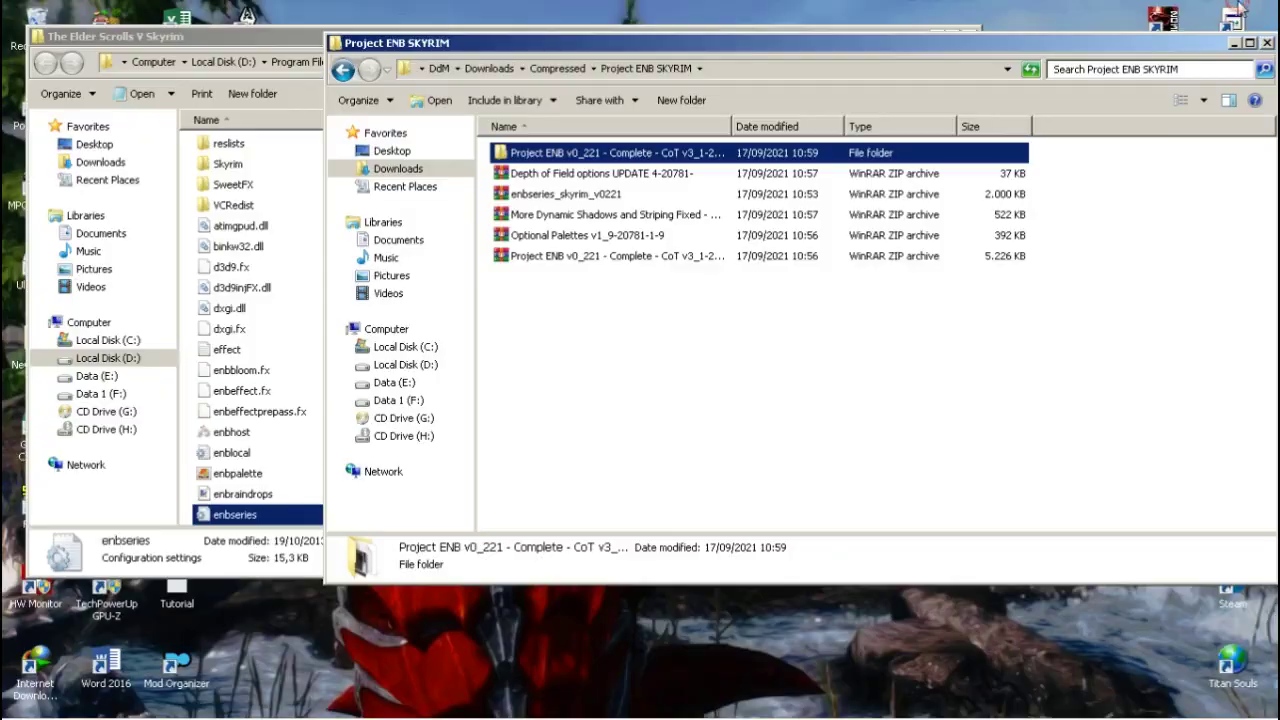
Open the Skyrim folder inside My Games in the Documents library
left_click(400, 240)
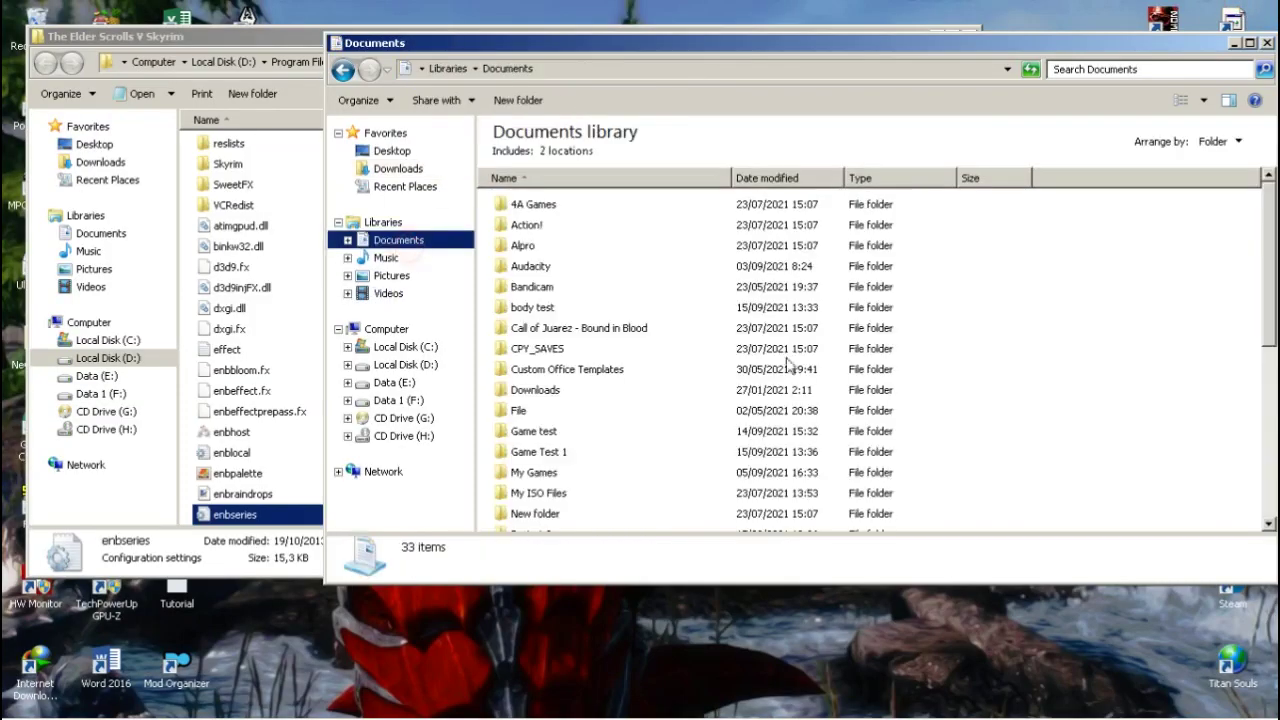
left_click(710, 244)
scroll(538, 378, "down", 2)
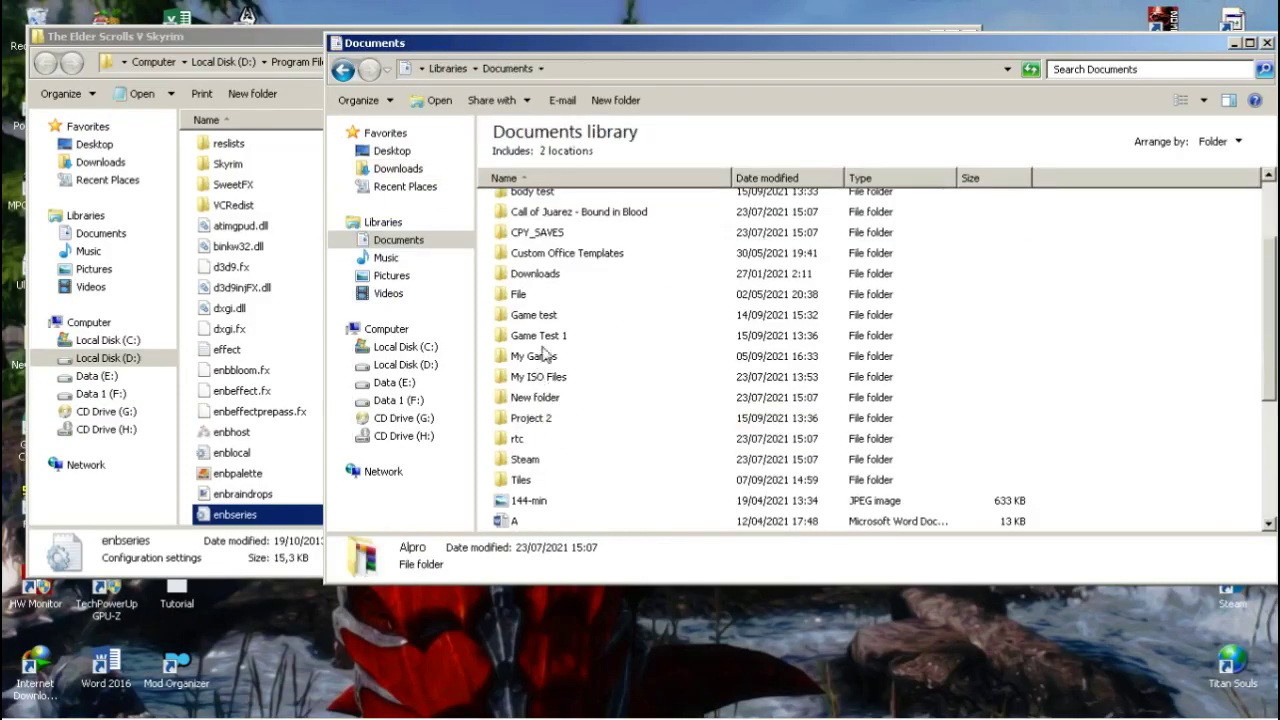
double_click(565, 360)
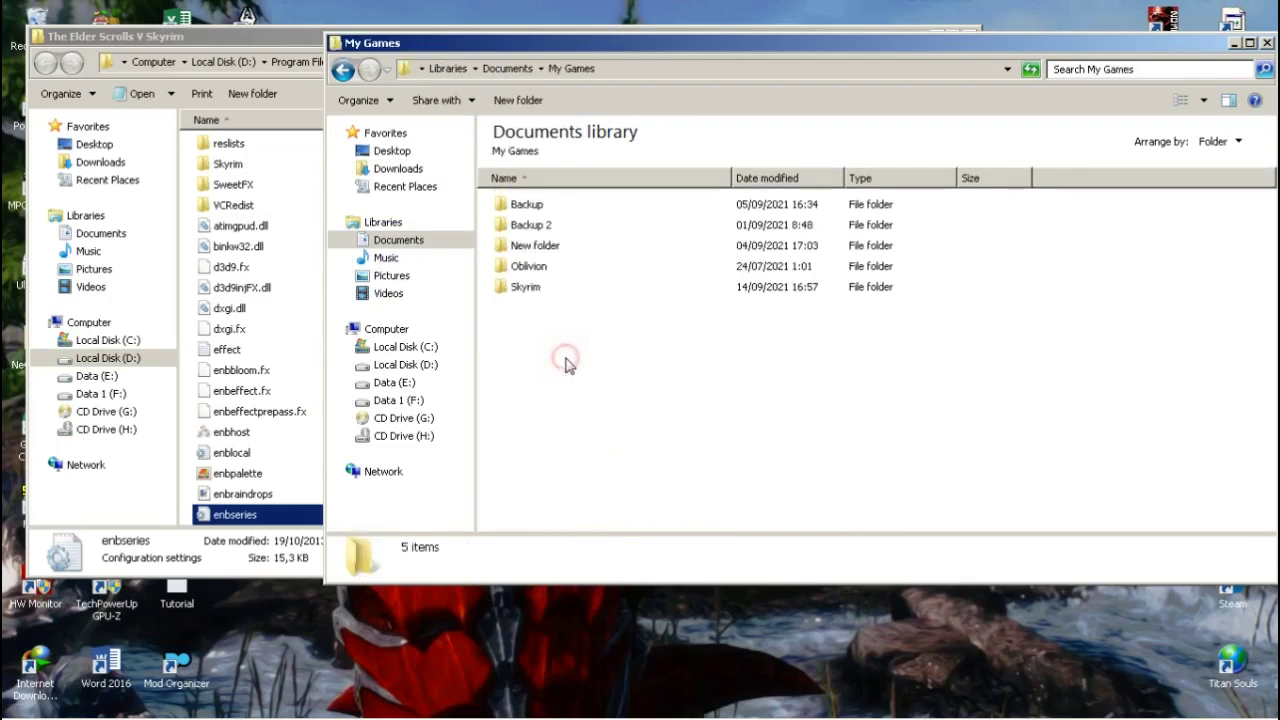
double_click(524, 288)
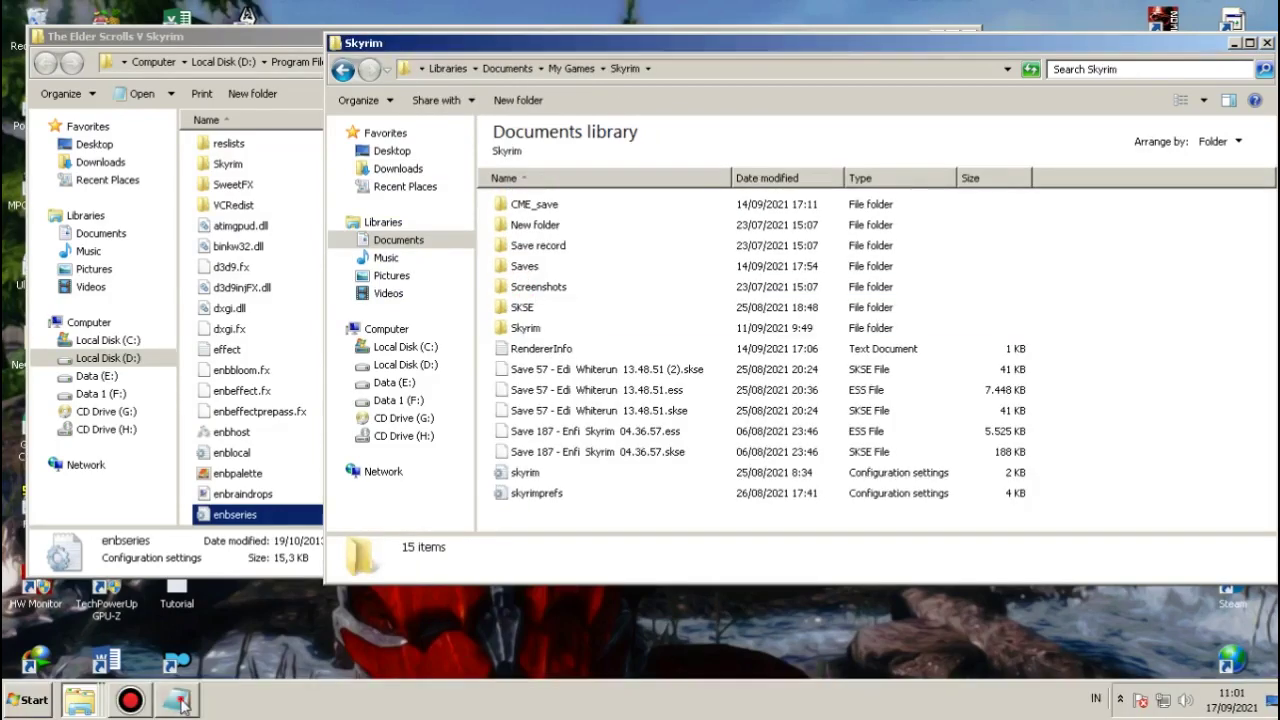
Check the settings file name in the installation notes and open the skyrimprefs file from the My Games Skyrim folder
left_click(180, 706)
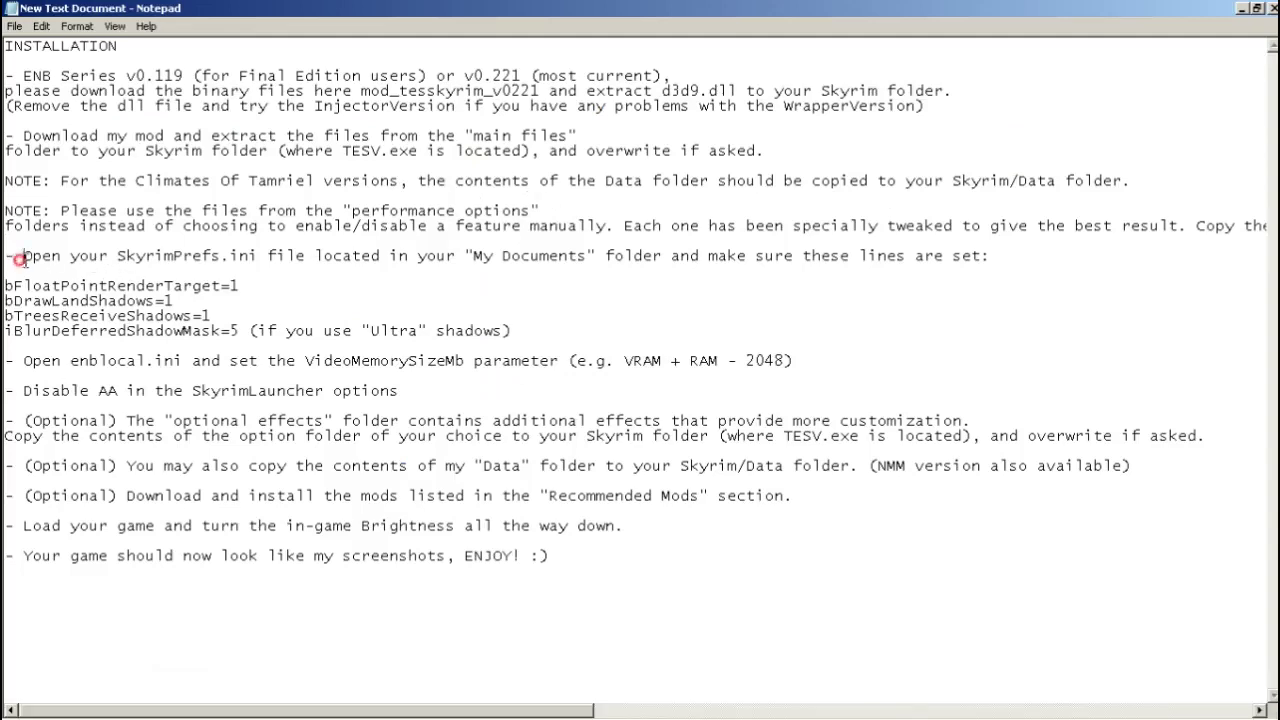
left_click_drag(18, 258, 261, 258)
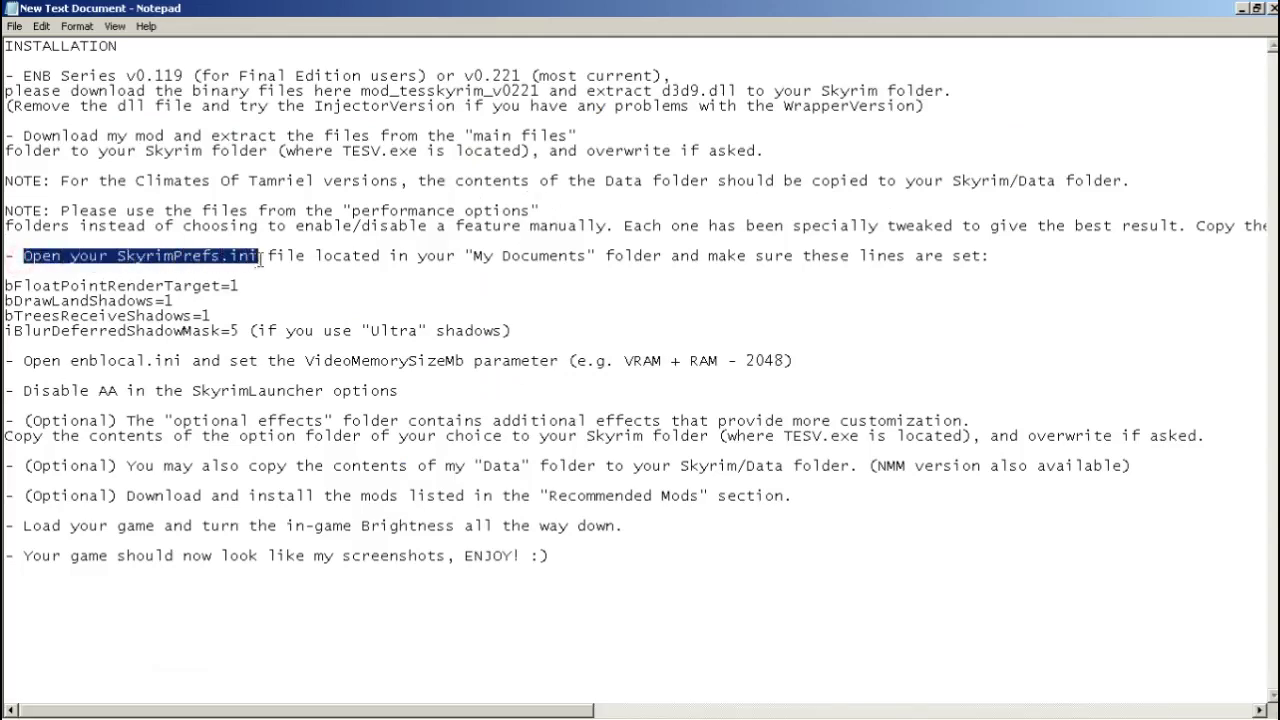
mouse_move(248, 717)
left_click(84, 706)
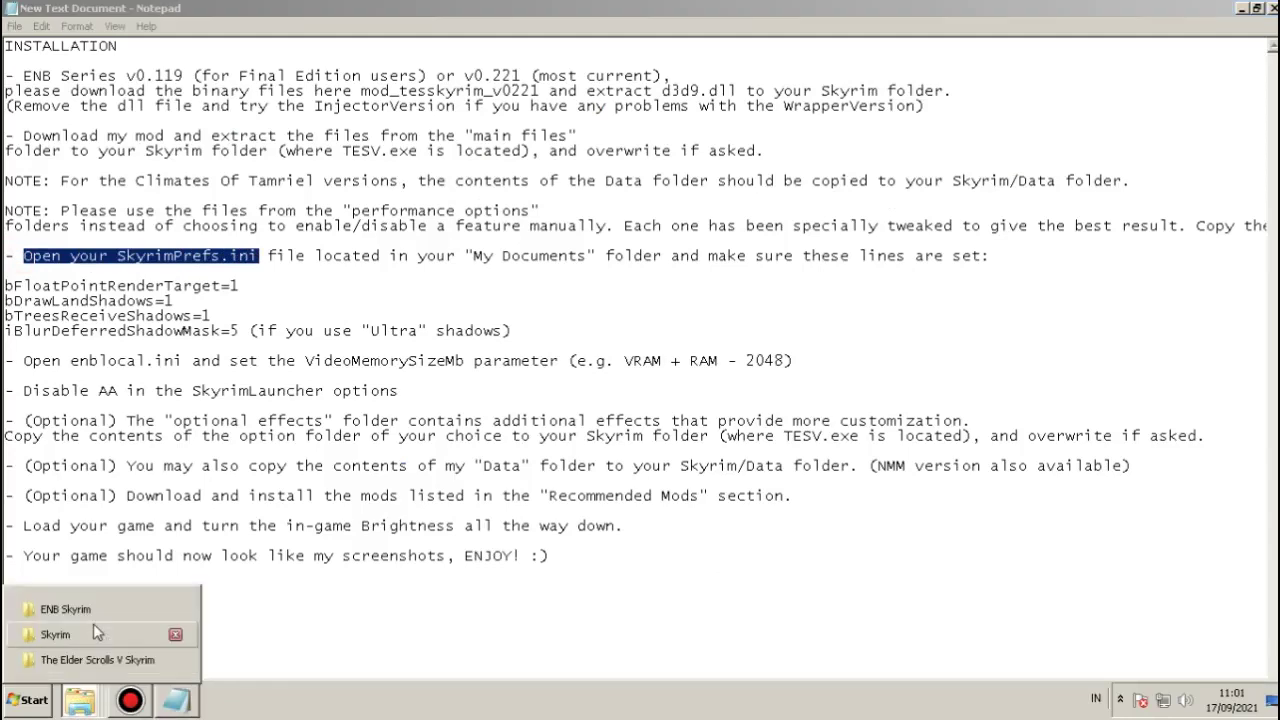
left_click(93, 630)
left_click(657, 370)
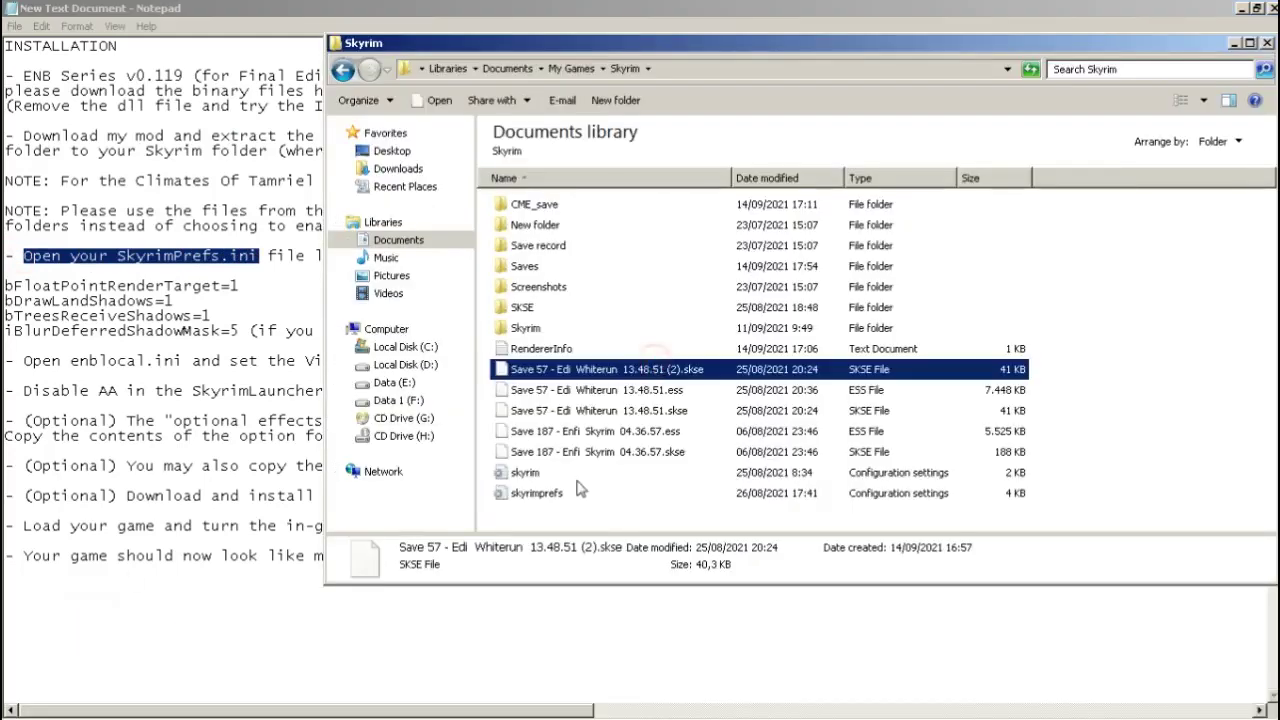
left_click(576, 474)
double_click(576, 491)
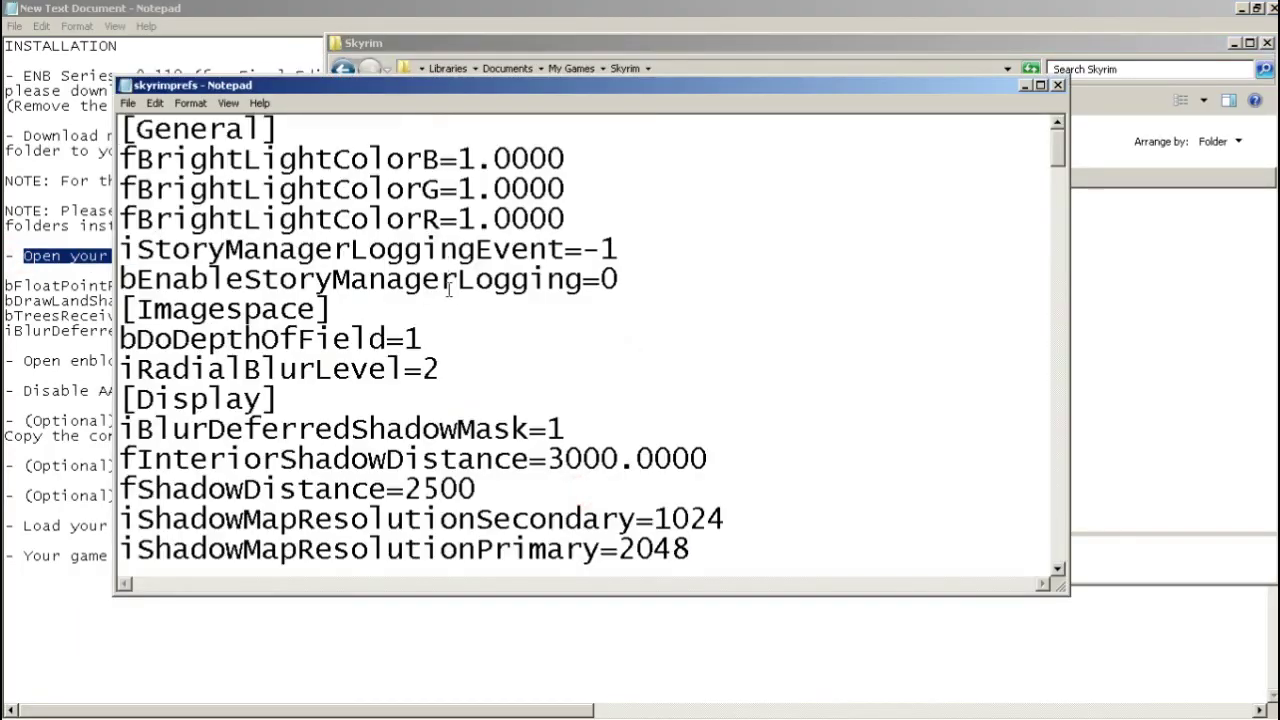
Place the skyrimprefs window beside the installation notes and look through its settings against the lines the notes require
left_click_drag(437, 86, 716, 46)
left_click(610, 328)
scroll(612, 326, "down", 3)
scroll(620, 328, "down", 1)
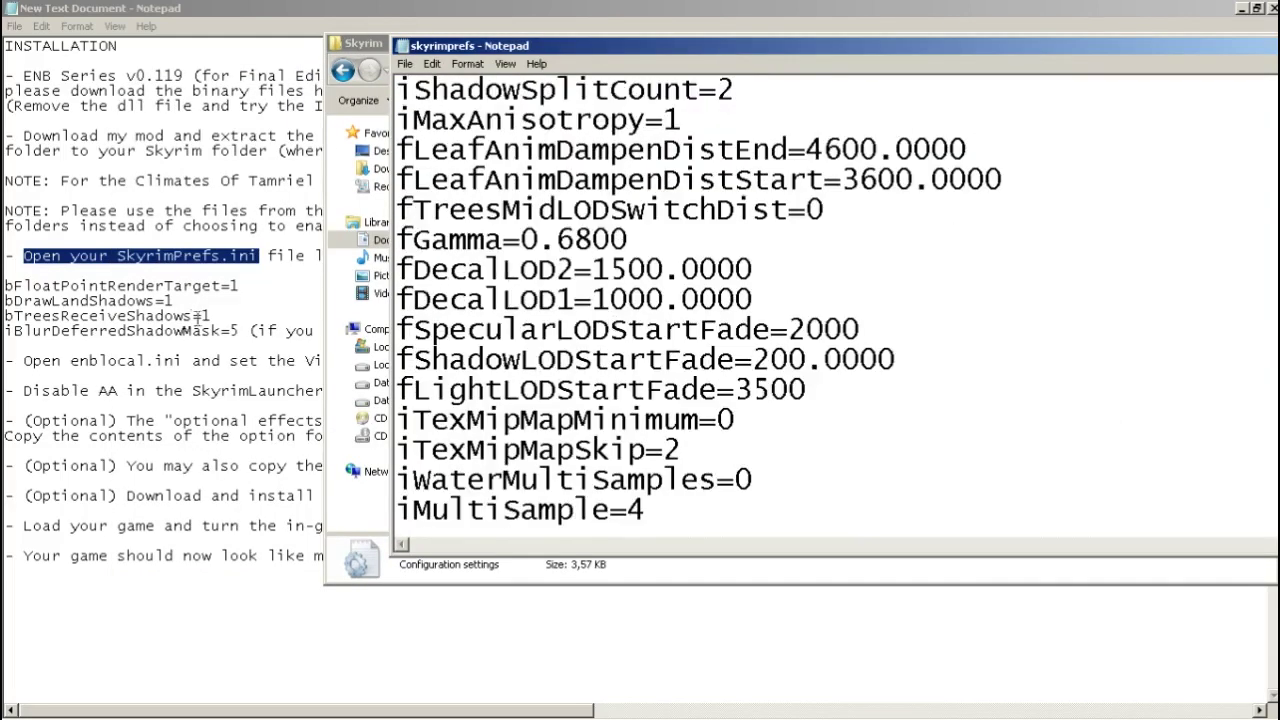
left_click(195, 318)
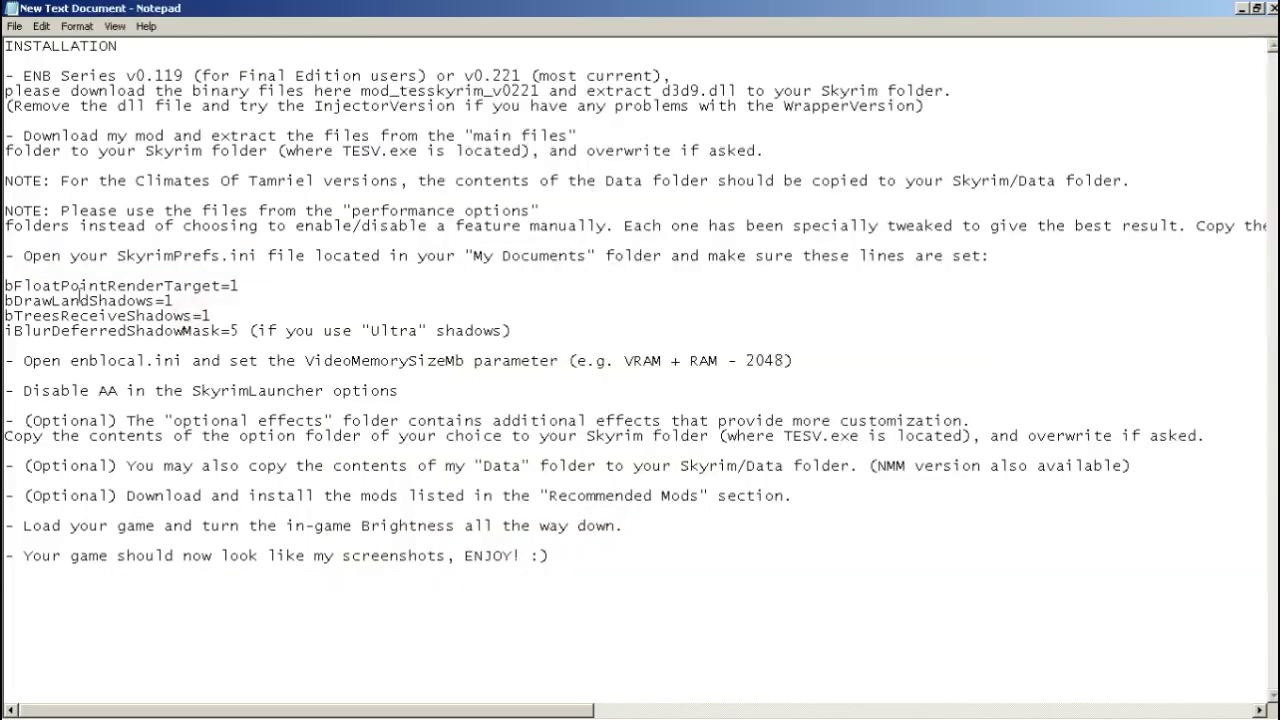
mouse_move(225, 708)
left_click(172, 700)
left_click(175, 660)
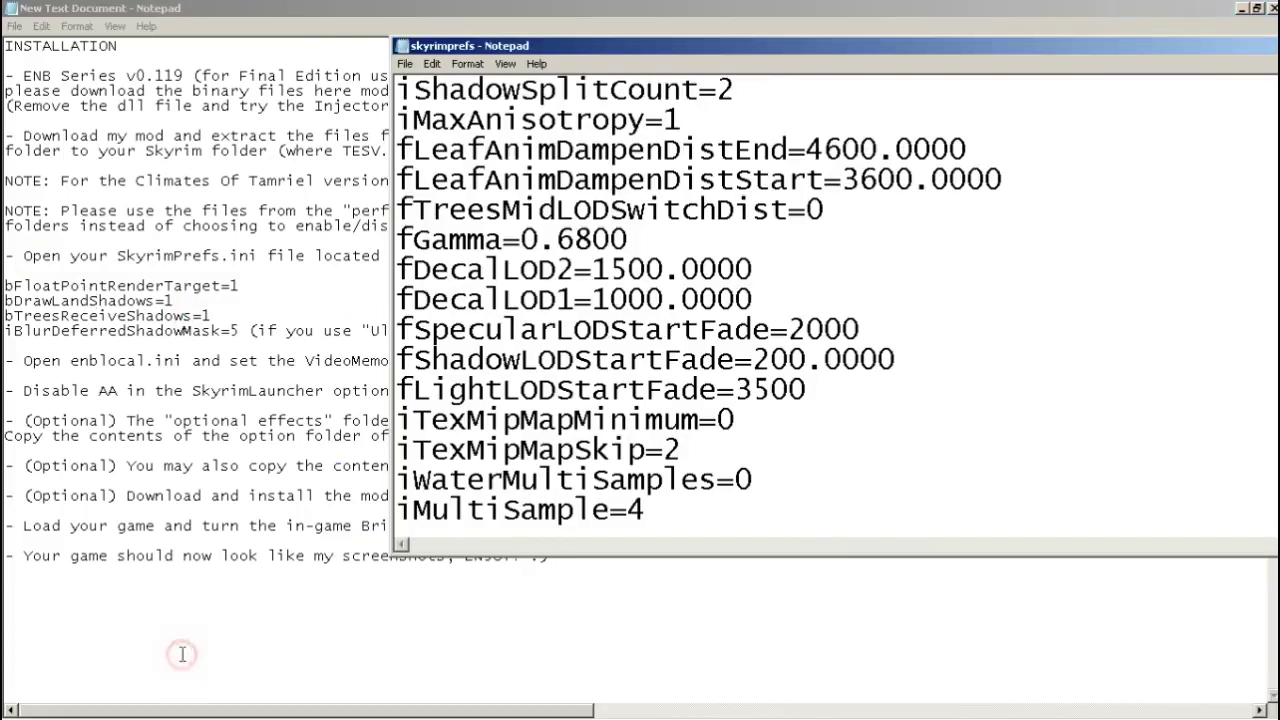
Search skyrimprefs for bfloat and check the bFloatPointRenderTarget, bDrawLandShadows and bTreesReceiveShadows lines against the notes
key("ctrl+f")
type("bfloat")
key("Return")
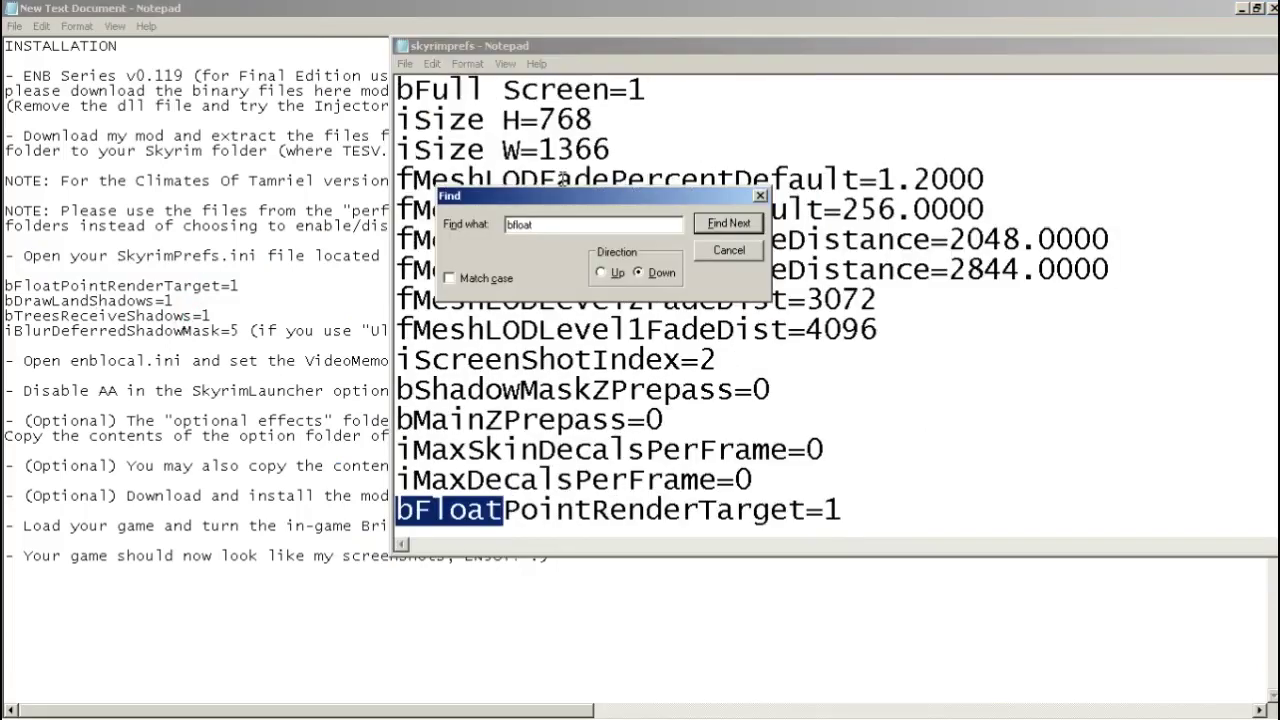
left_click(752, 250)
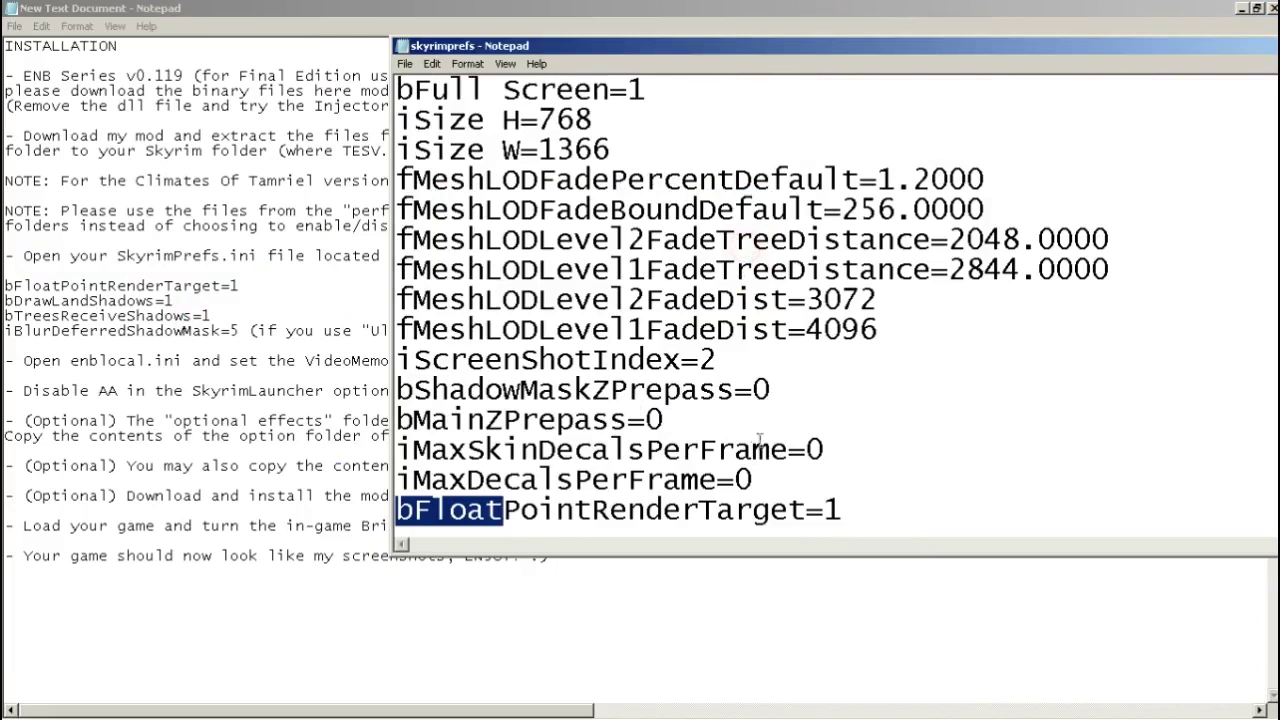
scroll(752, 430, "down", 2)
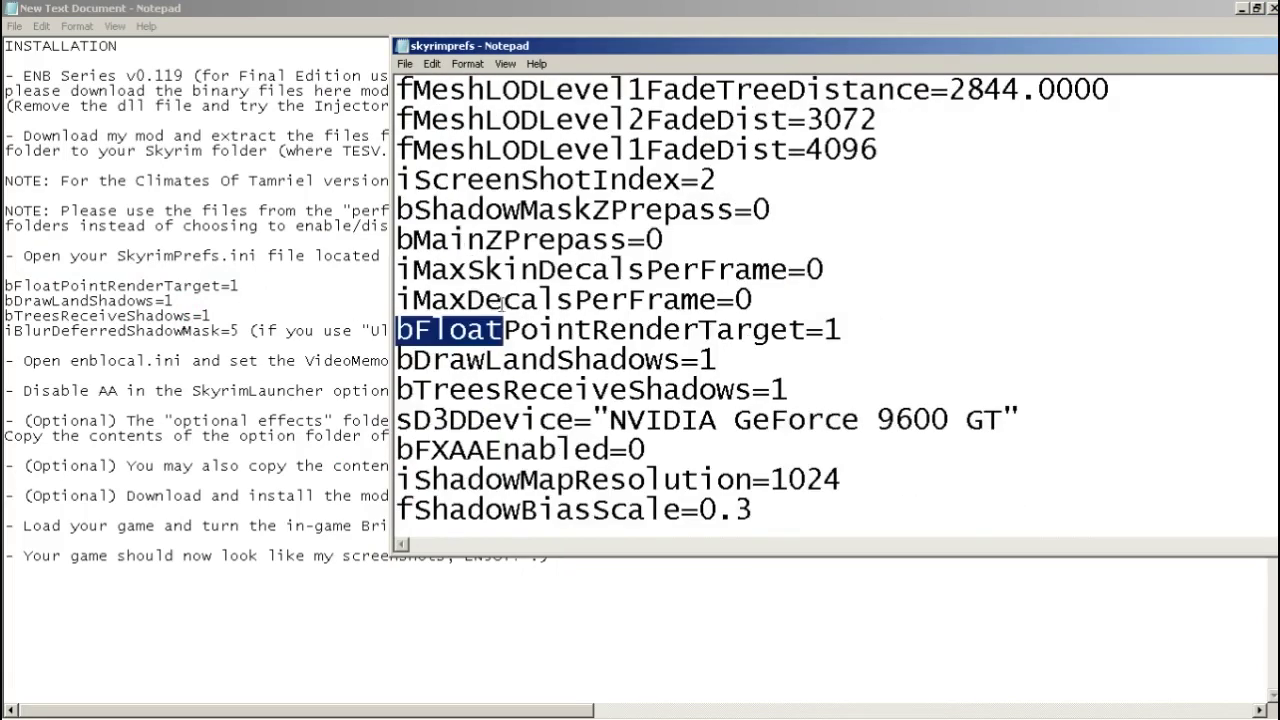
left_click(884, 340)
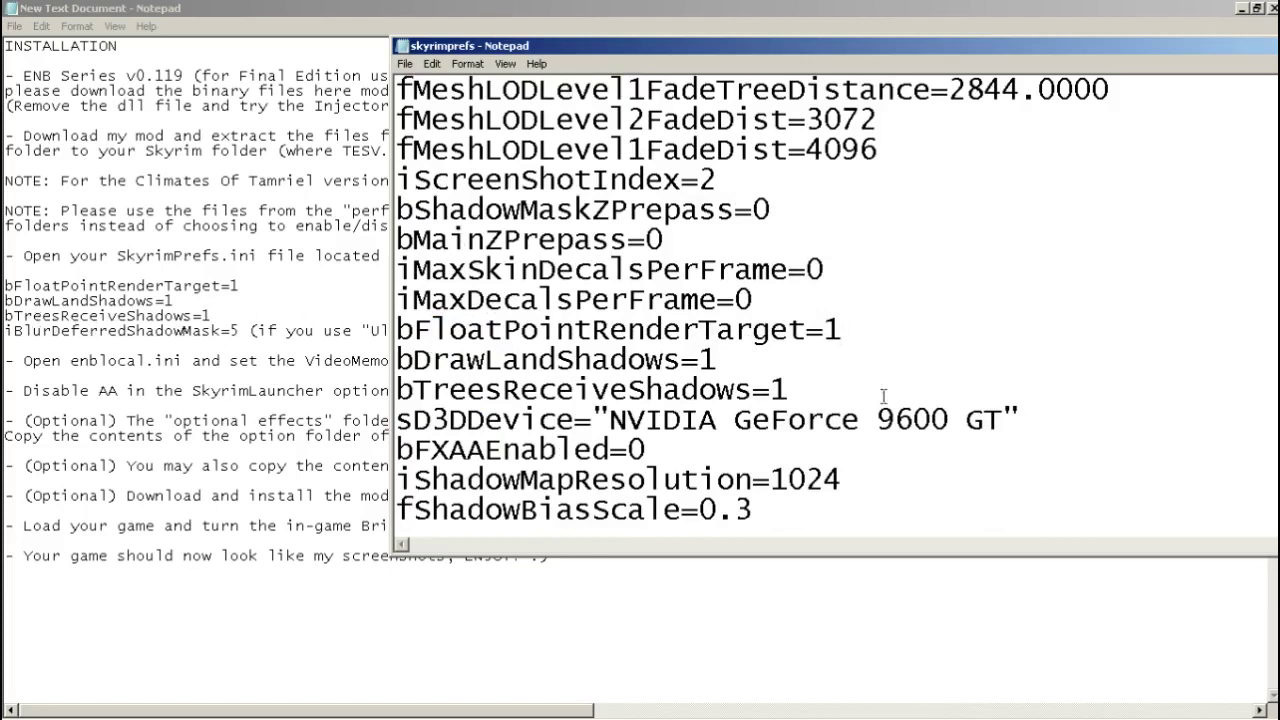
left_click(806, 402)
Check the iBlurDeferredShadowMask line in the installation notes, return to skyrimprefs and close that file
left_click_drag(5, 330, 244, 333)
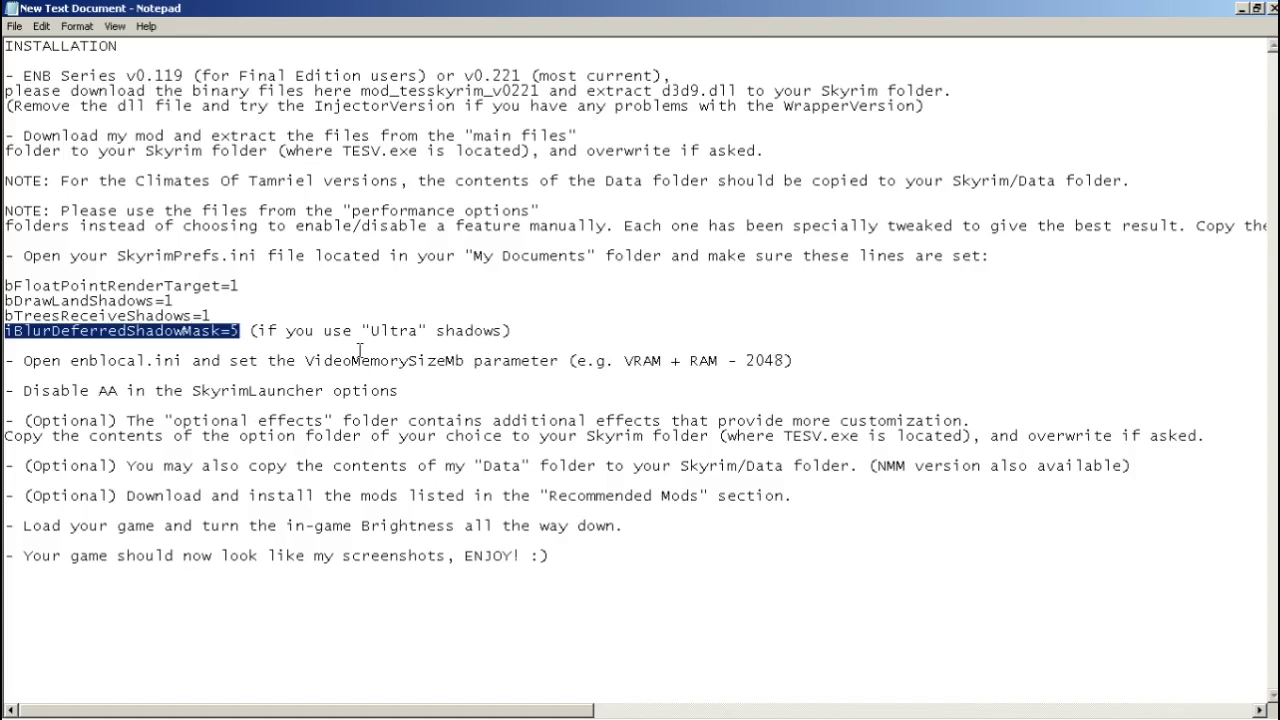
mouse_move(360, 718)
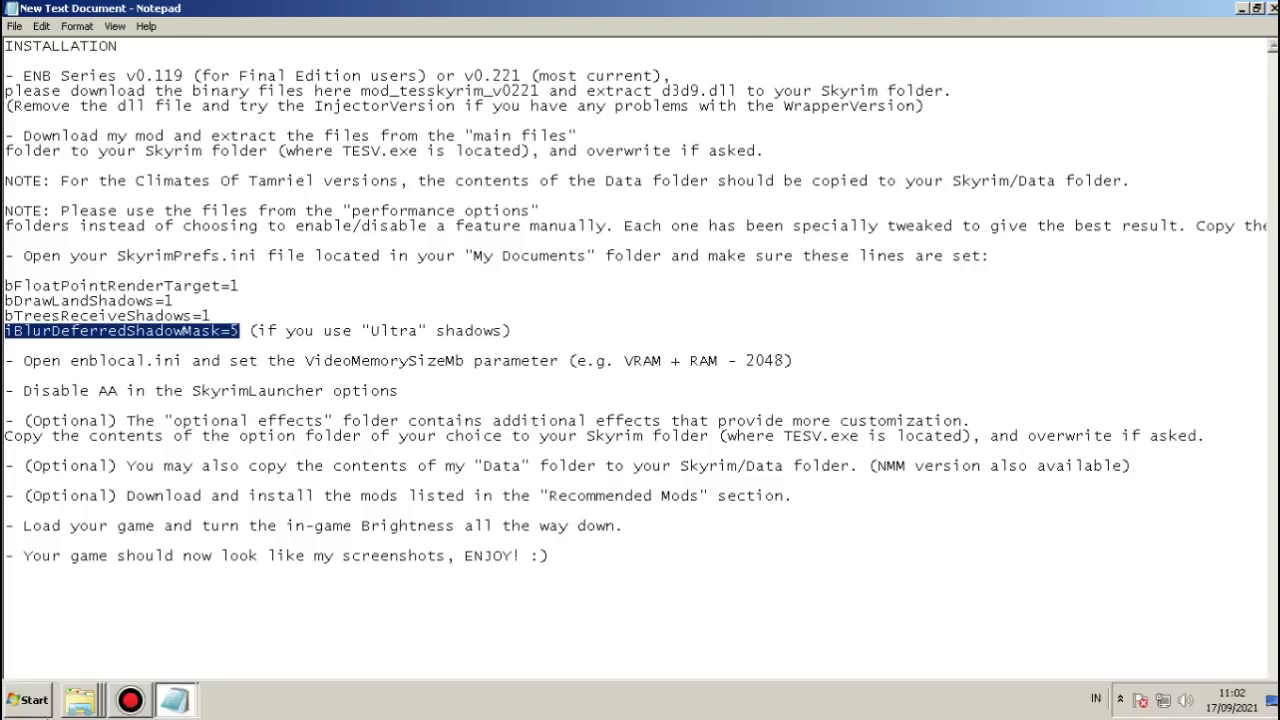
left_click(172, 702)
left_click(180, 664)
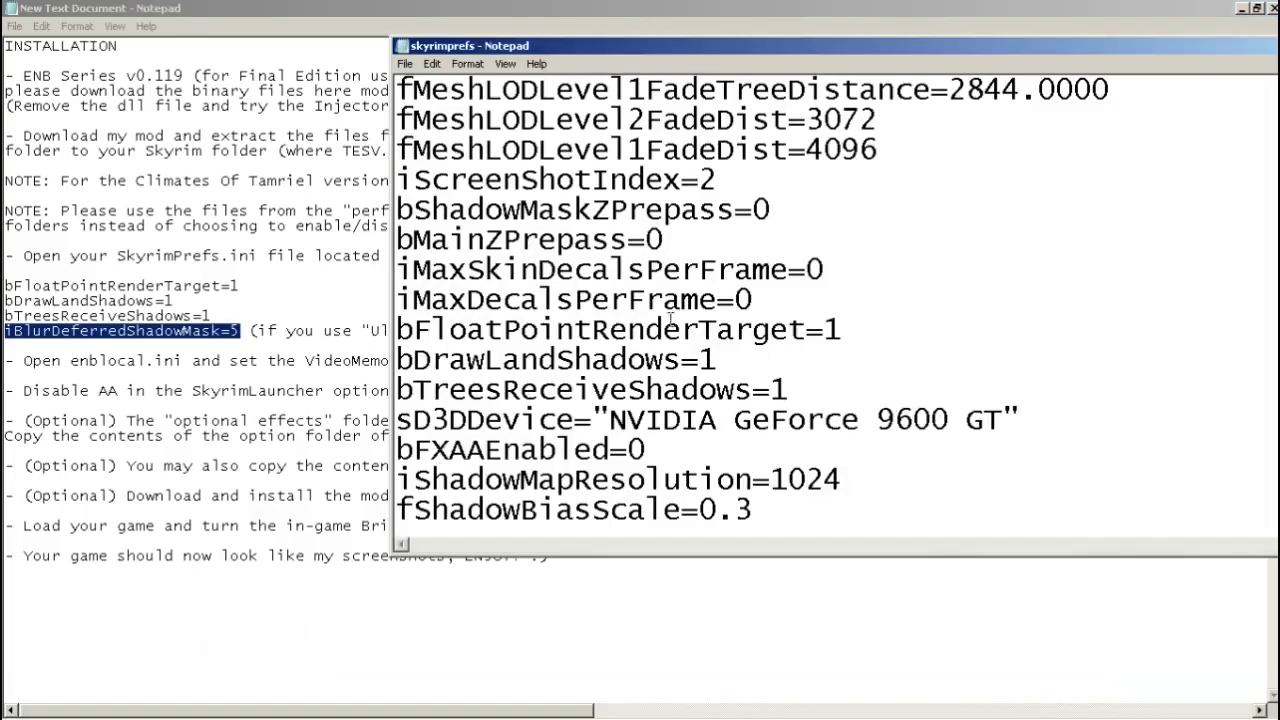
left_click(770, 240)
left_click_drag(770, 55, 626, 60)
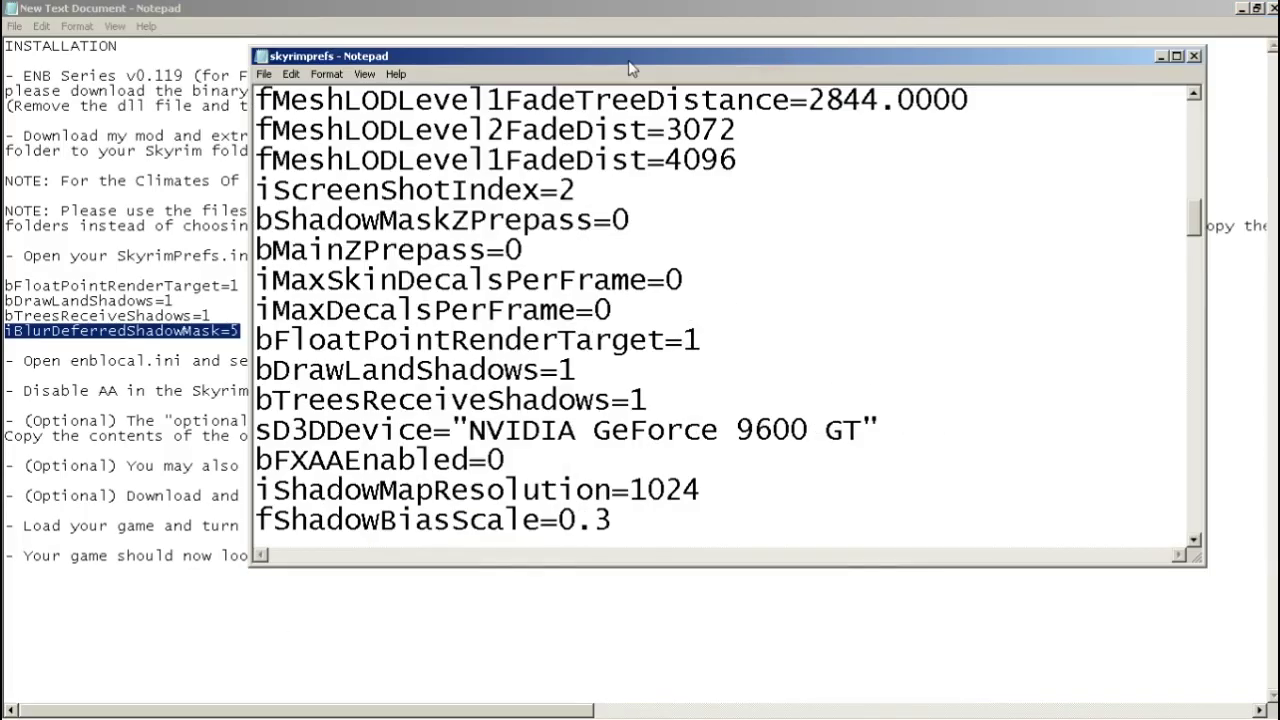
left_click(1194, 60)
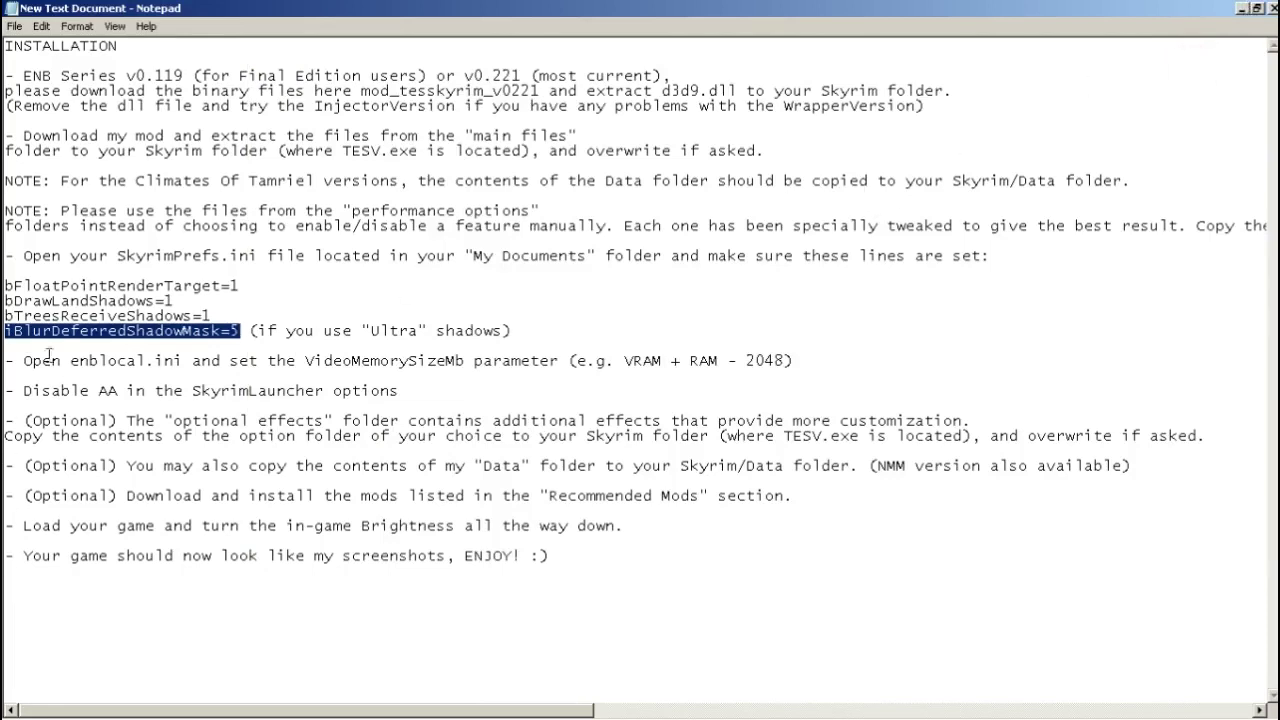
Review the required SkyrimPrefs lines and the instruction about enblocal.ini in the installation notes
left_click_drag(5, 286, 5, 334)
left_click(389, 360)
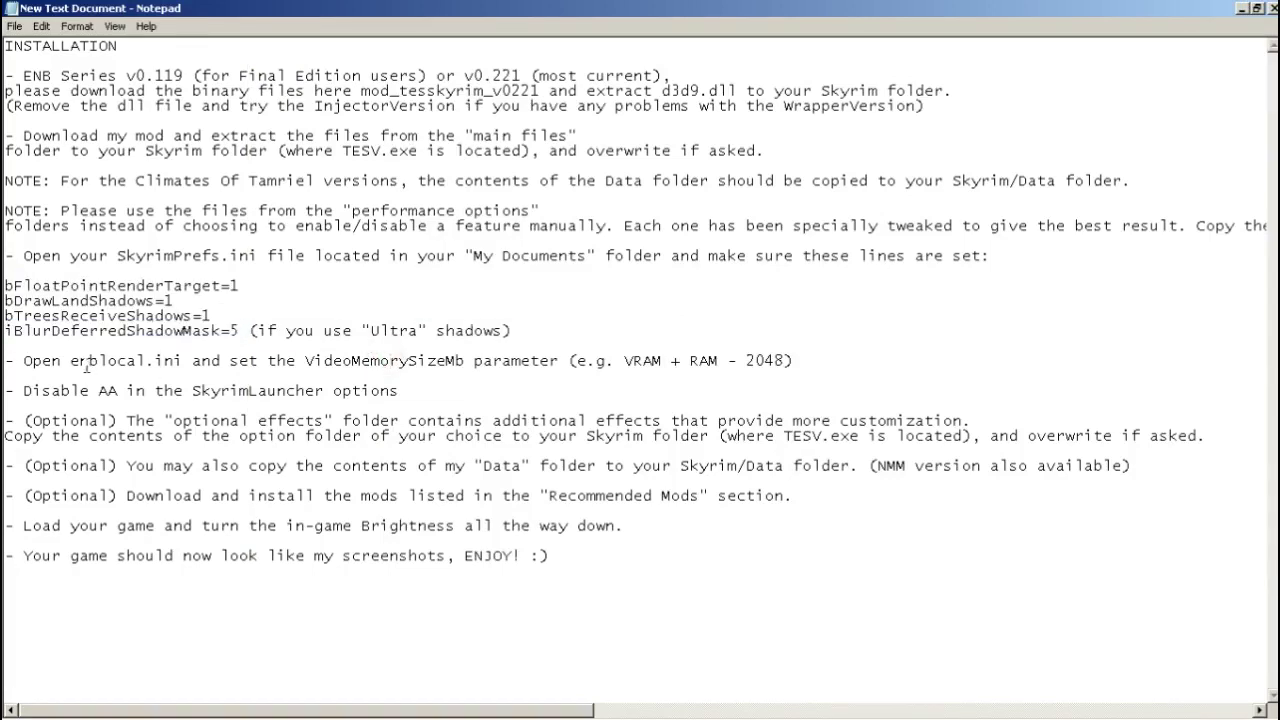
left_click_drag(23, 362, 150, 364)
left_click(151, 363)
Close the ENB Skyrim folder window and open the enblocal configuration file from The Elder Scrolls V Skyrim folder
right_click(72, 703)
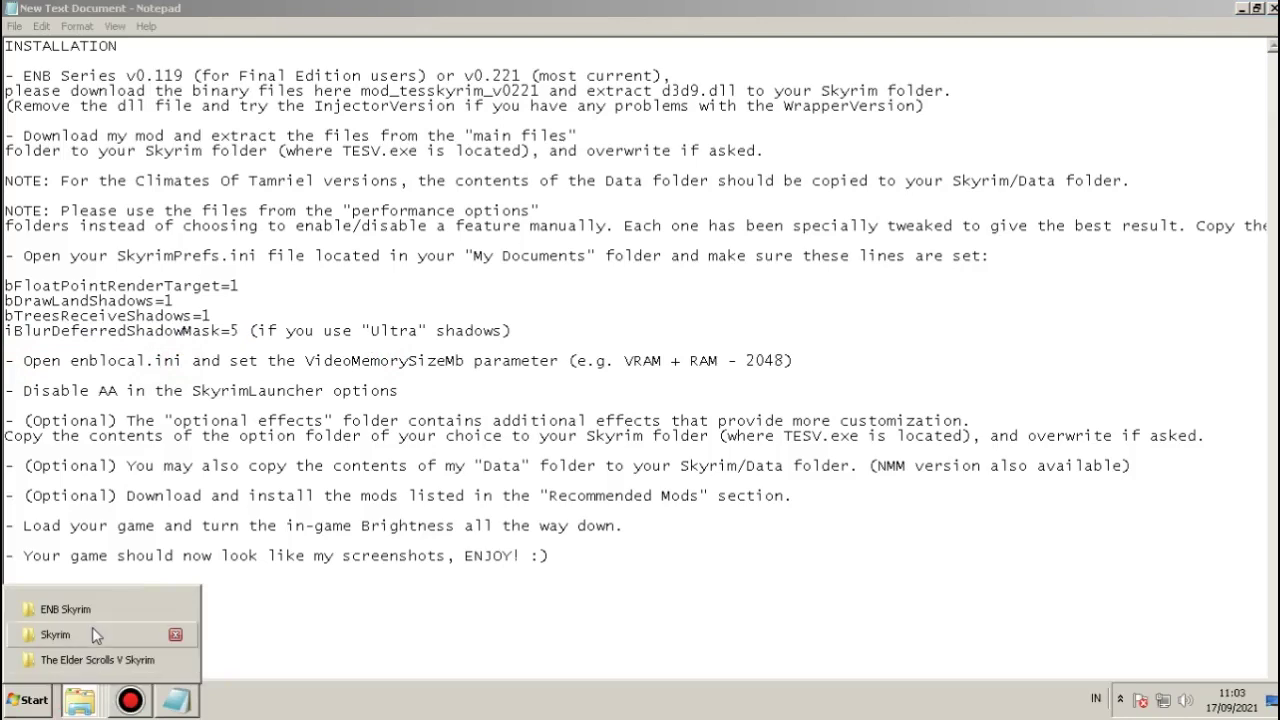
left_click(174, 609)
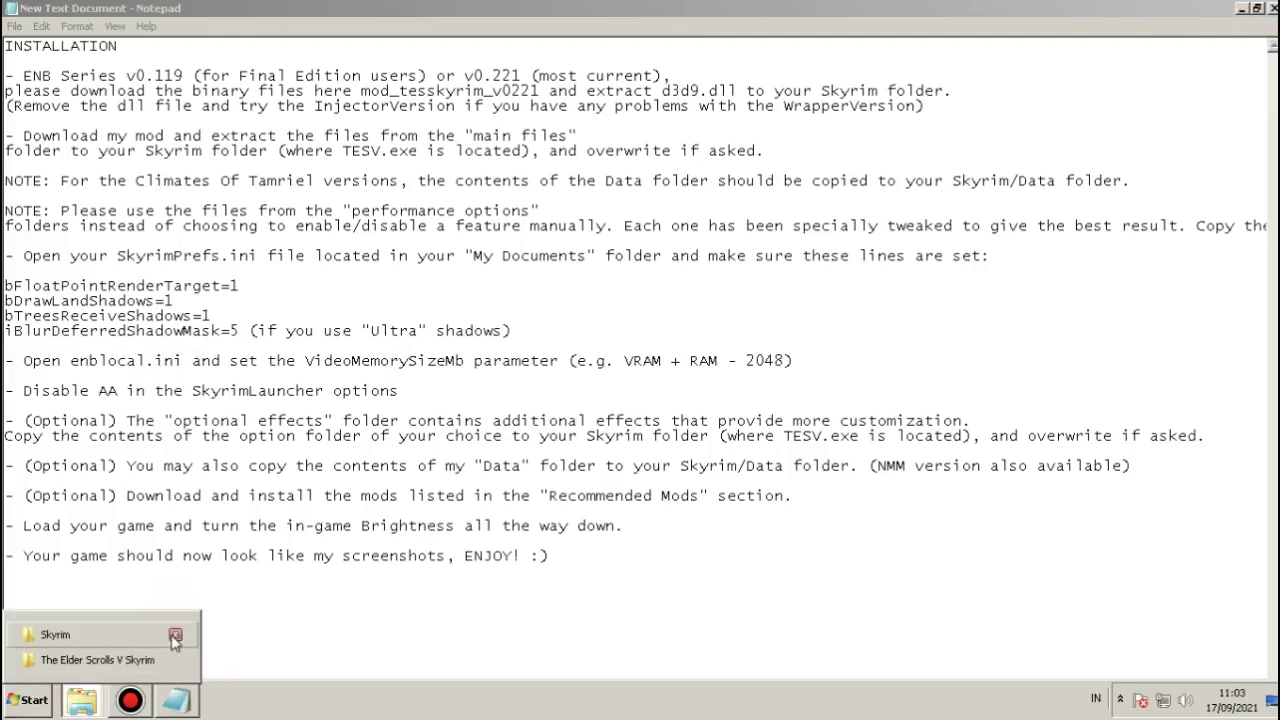
left_click(97, 660)
key("Up")
key("Up")
key("Up")
key("Up")
key("Up")
key("Up")
key("Up")
scroll(360, 437, "down", 1)
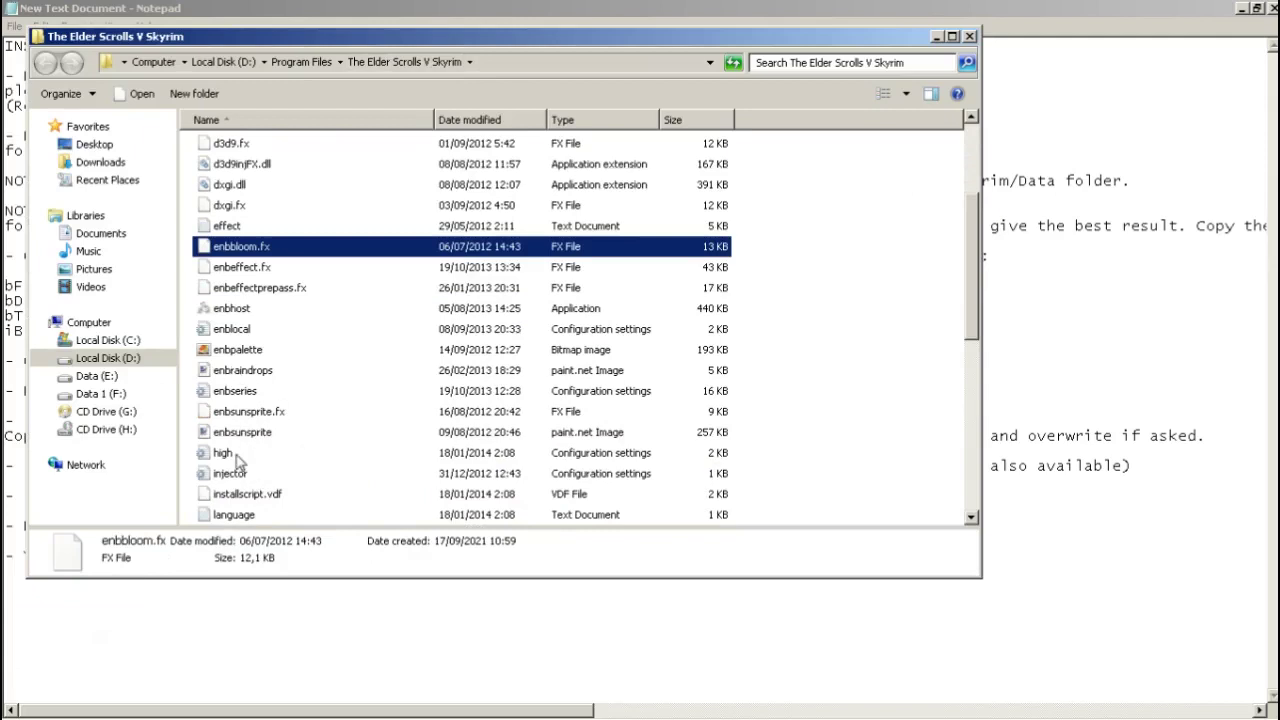
scroll(240, 487, "up", 1)
left_click(250, 411)
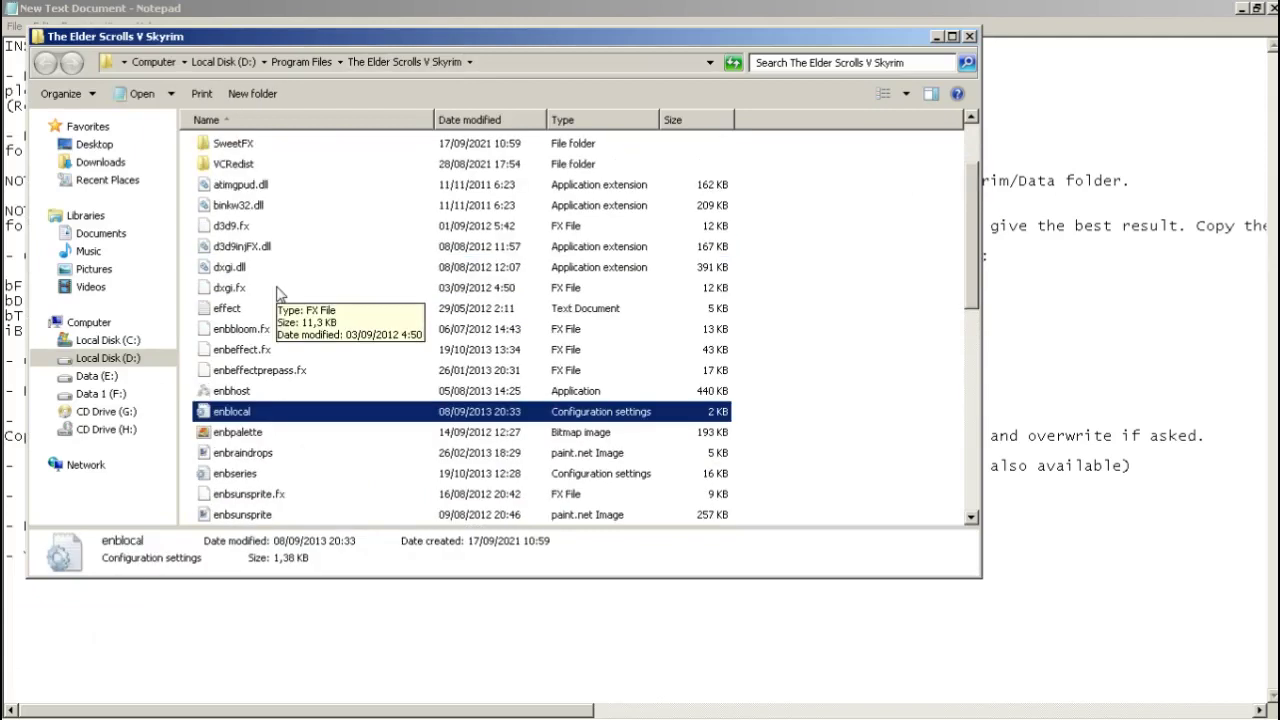
key("Return")
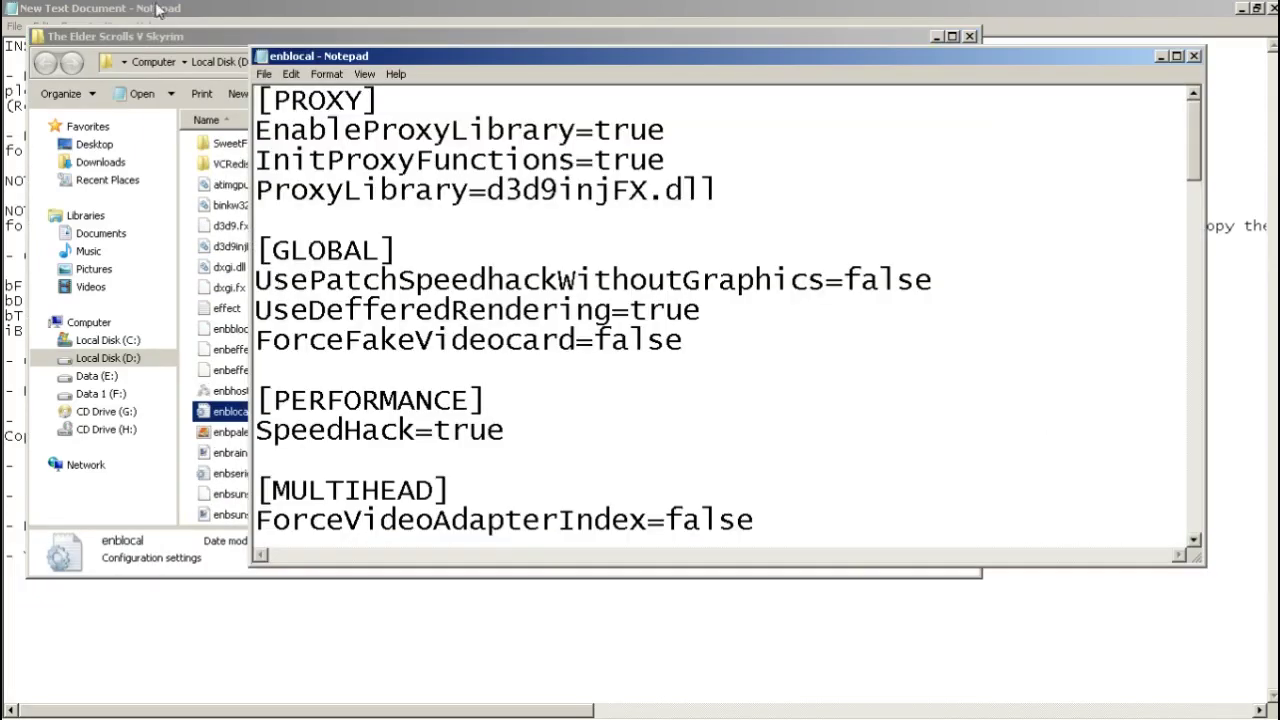
Minimize the game folder window, reposition the enblocal window over the notes and locate the VideoMemorySizeMb line in the MEMORY section
left_click(940, 38)
left_click_drag(751, 57, 1043, 32)
left_click_drag(730, 32, 256, 58)
left_click(460, 243)
scroll(460, 243, "down", 5)
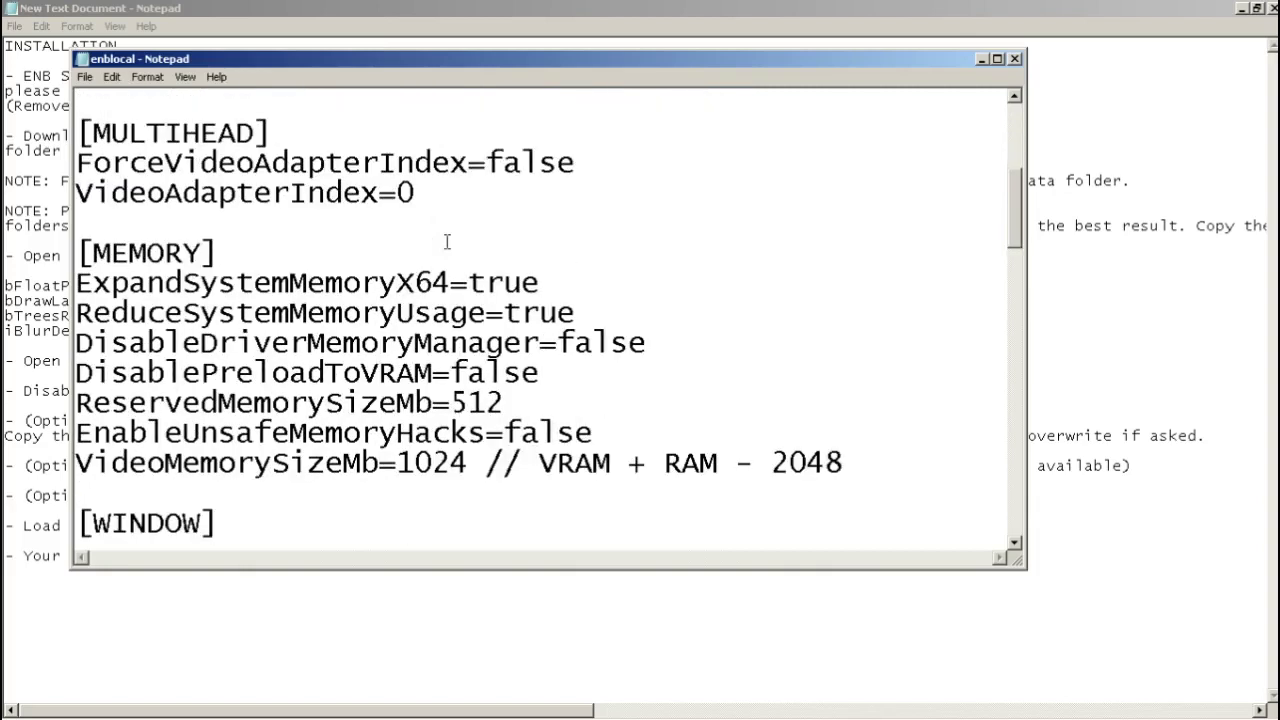
left_click(466, 372)
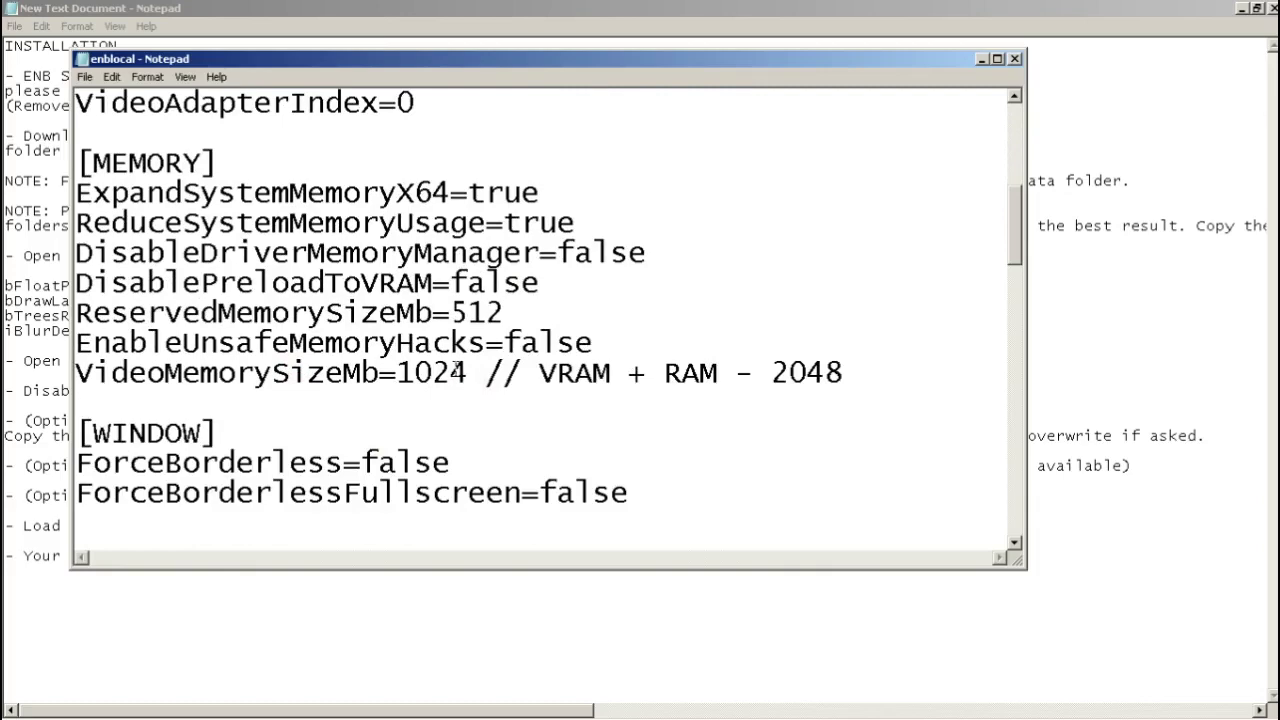
left_click_drag(735, 58, 1100, 57)
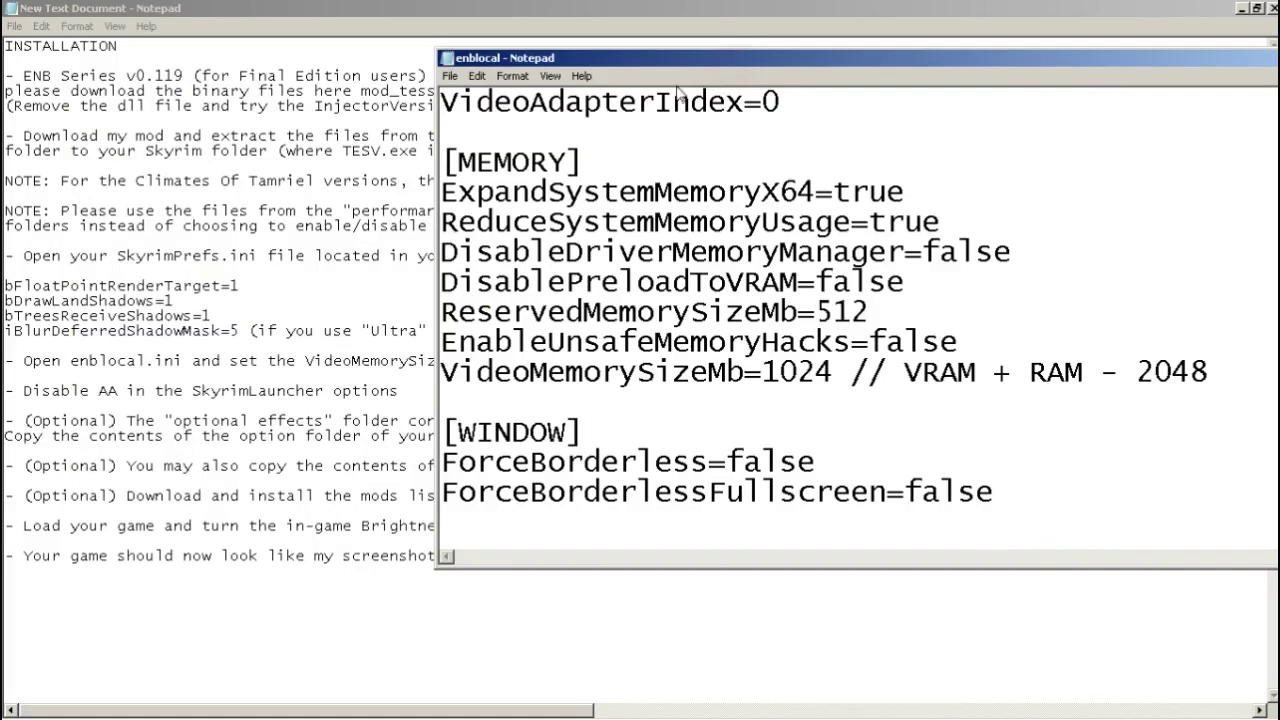
left_click_drag(656, 66, 328, 64)
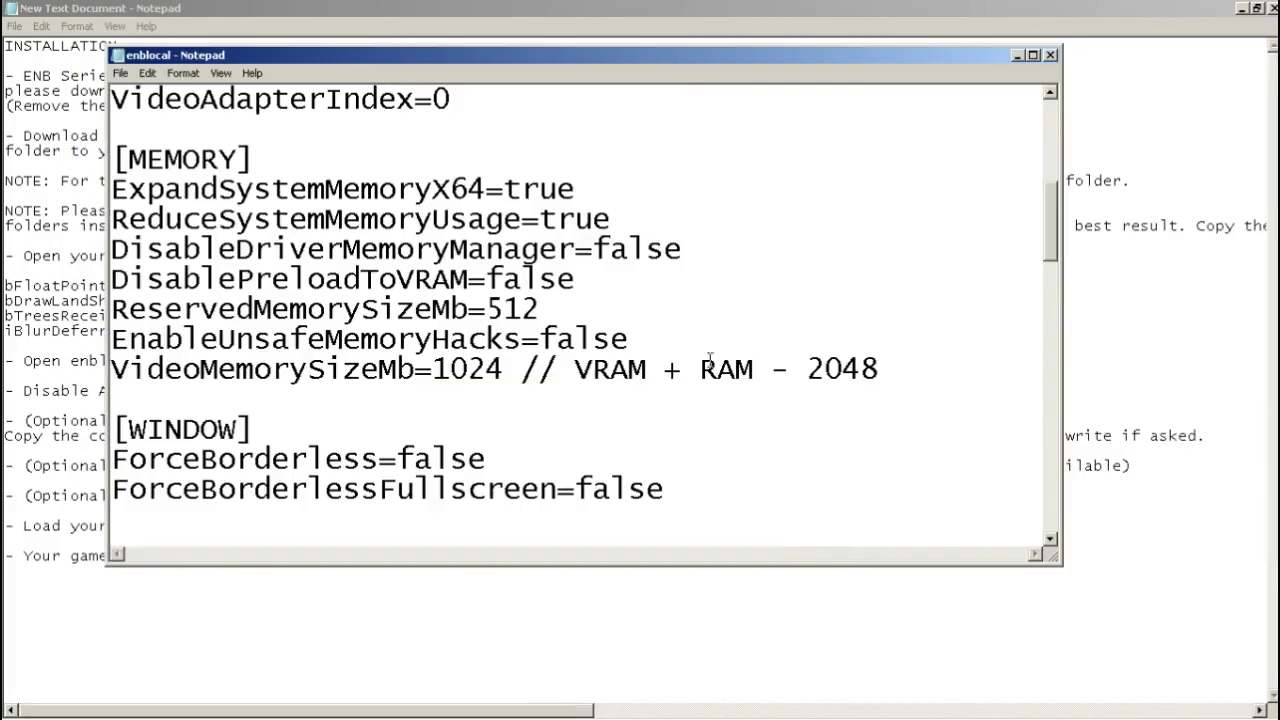
Examine the VideoMemorySizeMb value and the VRAM + RAM - 2048 formula beside it
double_click(505, 369)
left_click(449, 369)
left_click_drag(467, 369, 432, 369)
double_click(440, 369)
left_click(545, 400)
left_click_drag(807, 369, 903, 367)
left_click(806, 369)
Set VideoMemorySizeMb to 750 in enblocal, look over the remaining settings and close the file
left_click(504, 369)
key("BackSpace")
key("BackSpace")
key("BackSpace")
key("BackSpace")
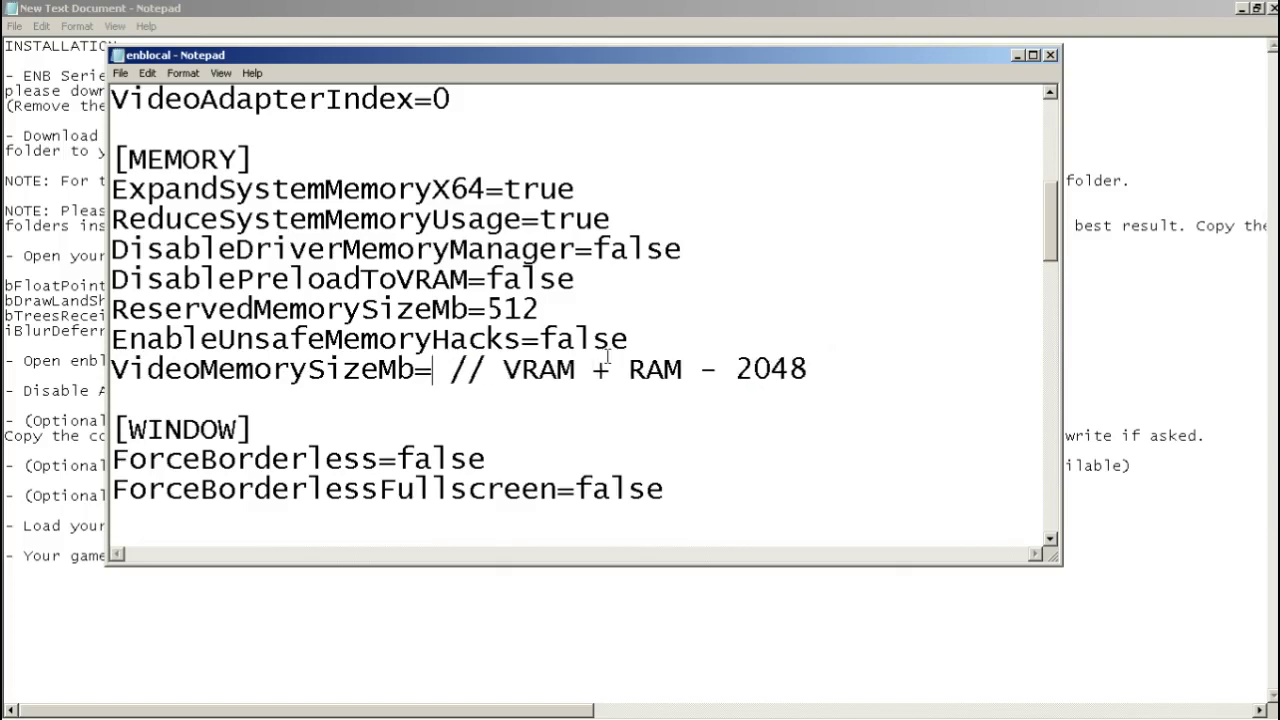
type("740")
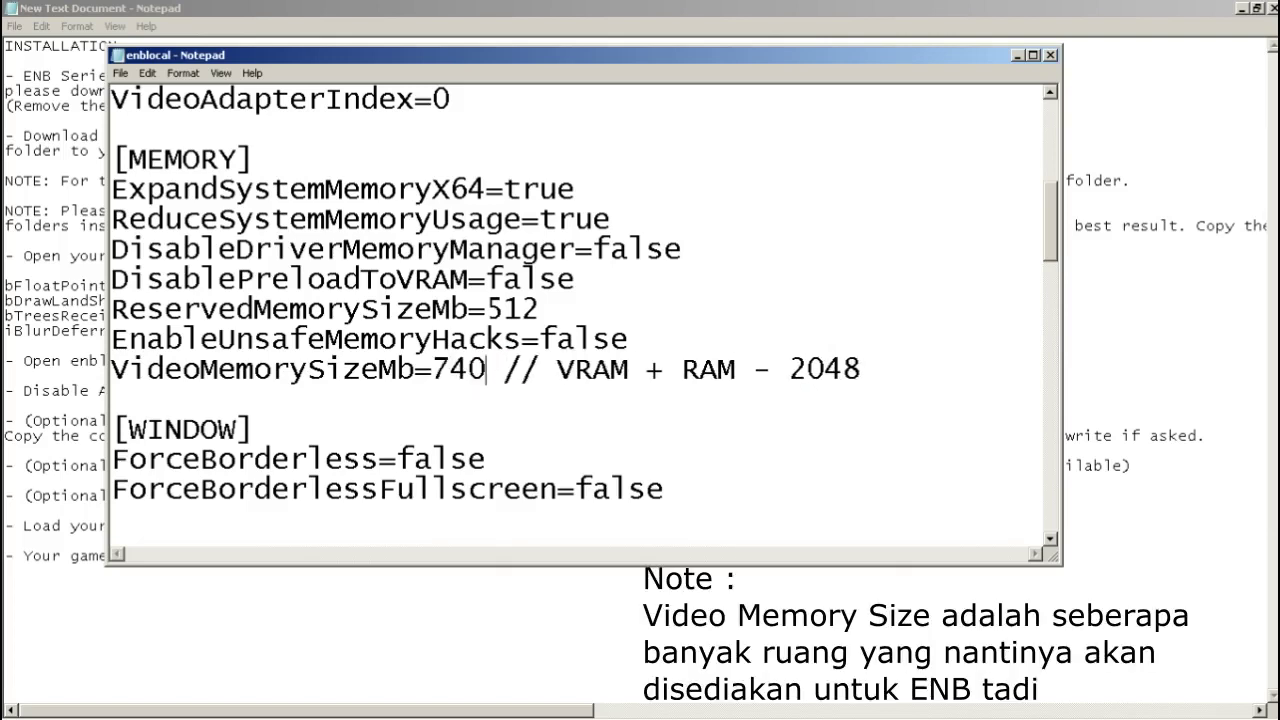
key("BackSpace")
key("BackSpace")
type("50")
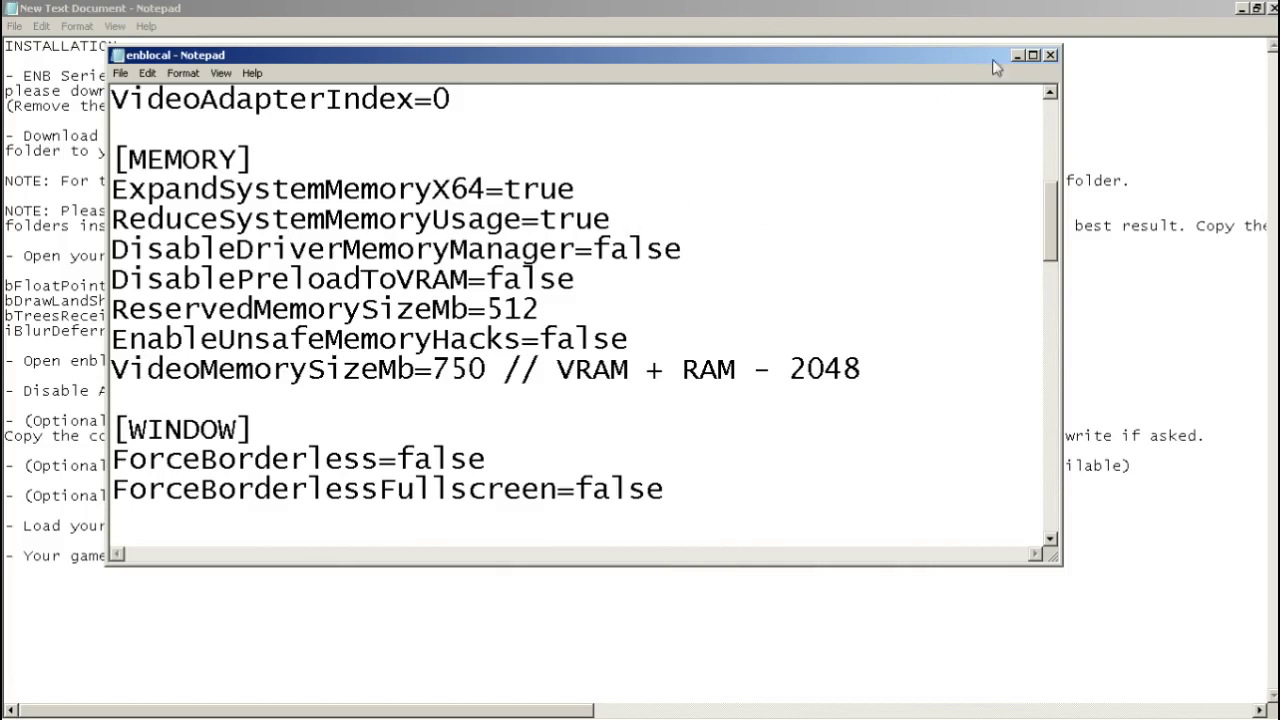
scroll(1050, 60, "down", 15)
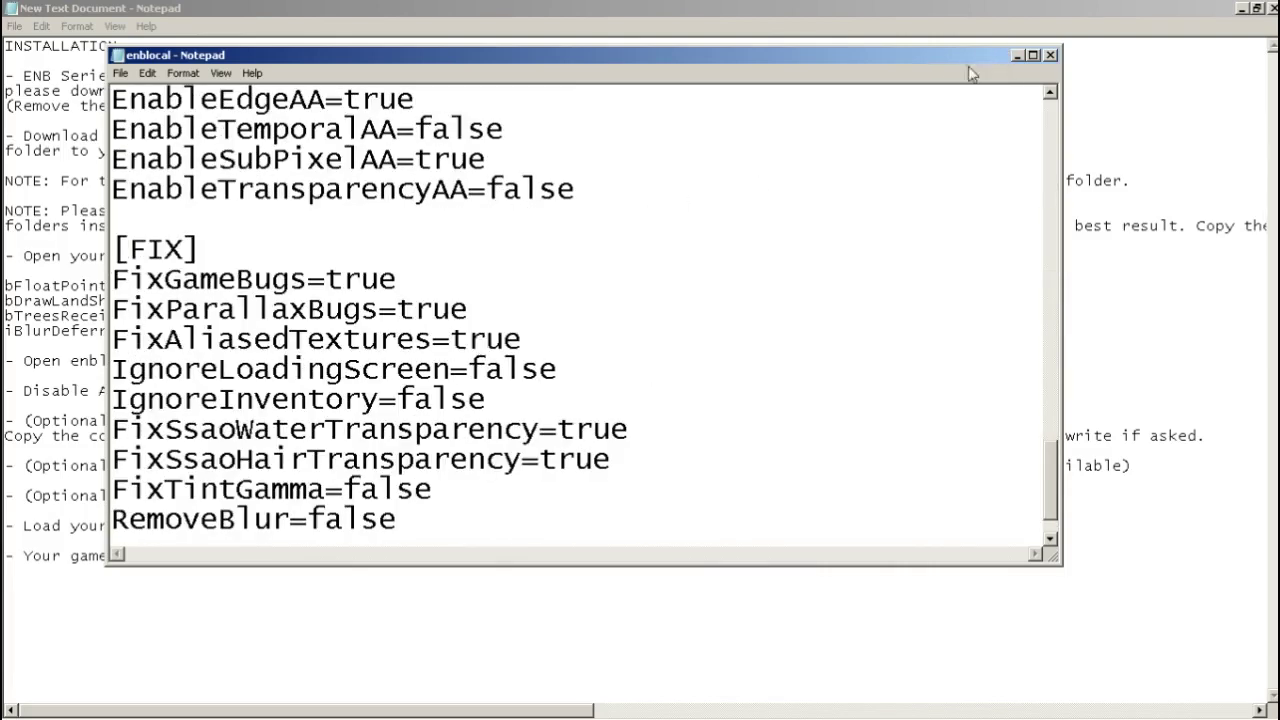
left_click(1052, 56)
Switch to the other Skyrim folder window and go back to the Project ENB SKYRIM folder
mouse_move(79, 704)
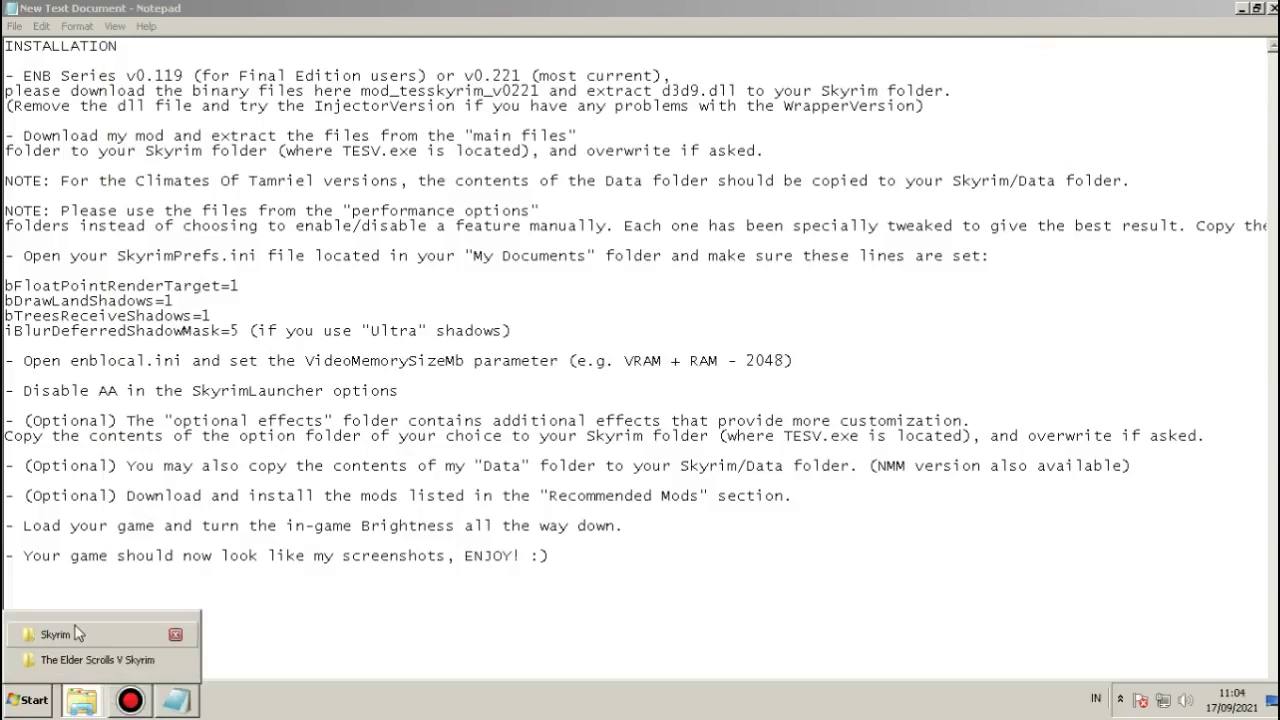
left_click(79, 636)
left_click(342, 69)
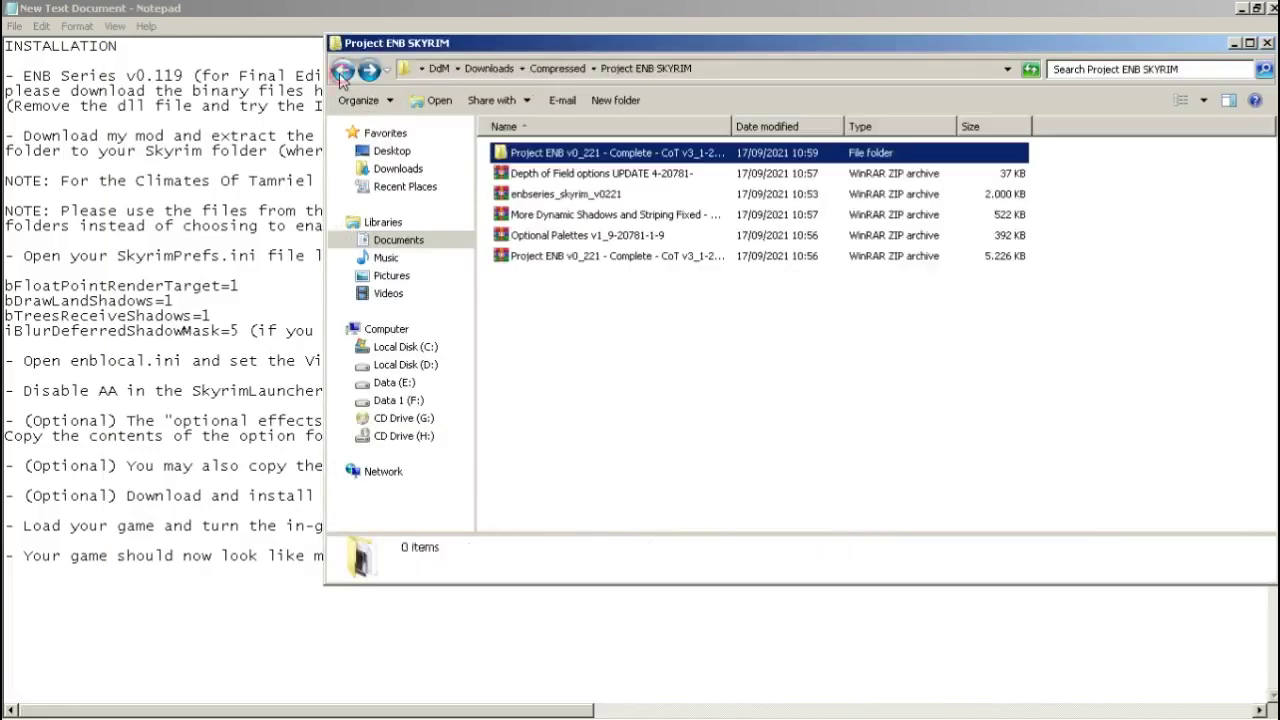
left_click(748, 428)
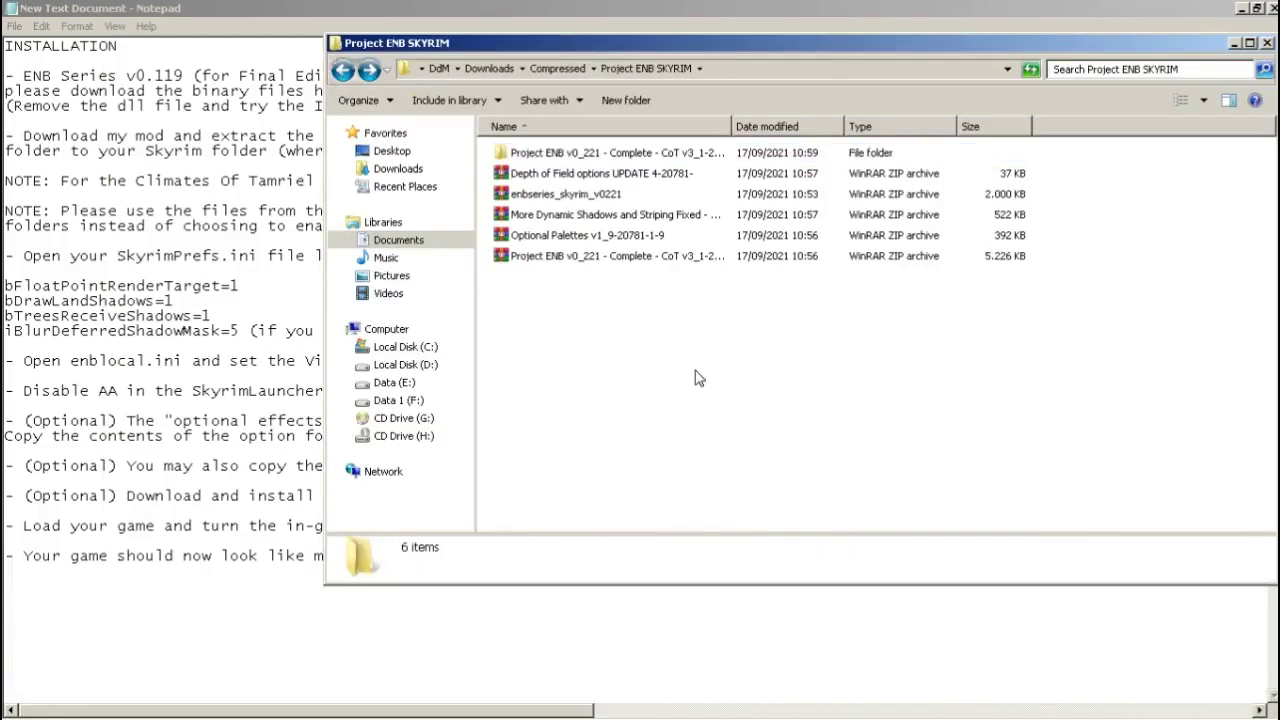
Extract the Optional Palettes v1_9-20781-1-9 archive into its own folder inside Project ENB SKYRIM
right_click(606, 236)
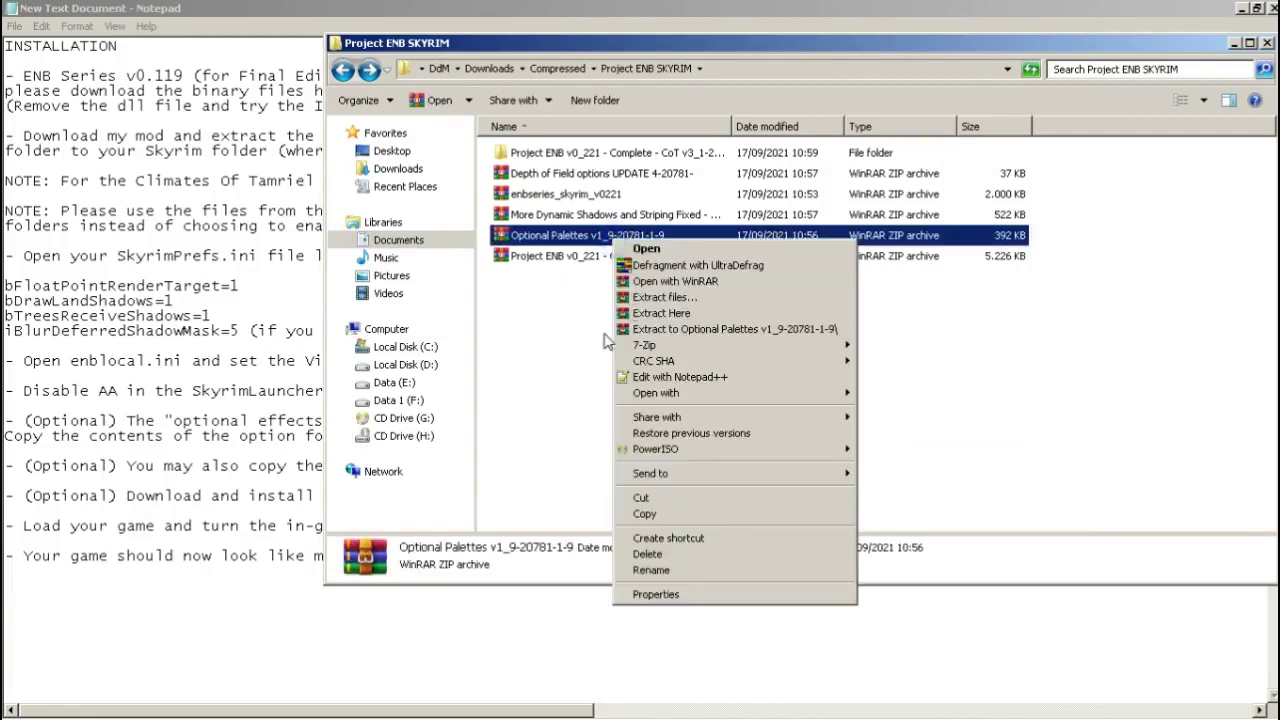
left_click(545, 258)
right_click(548, 237)
left_click(608, 291)
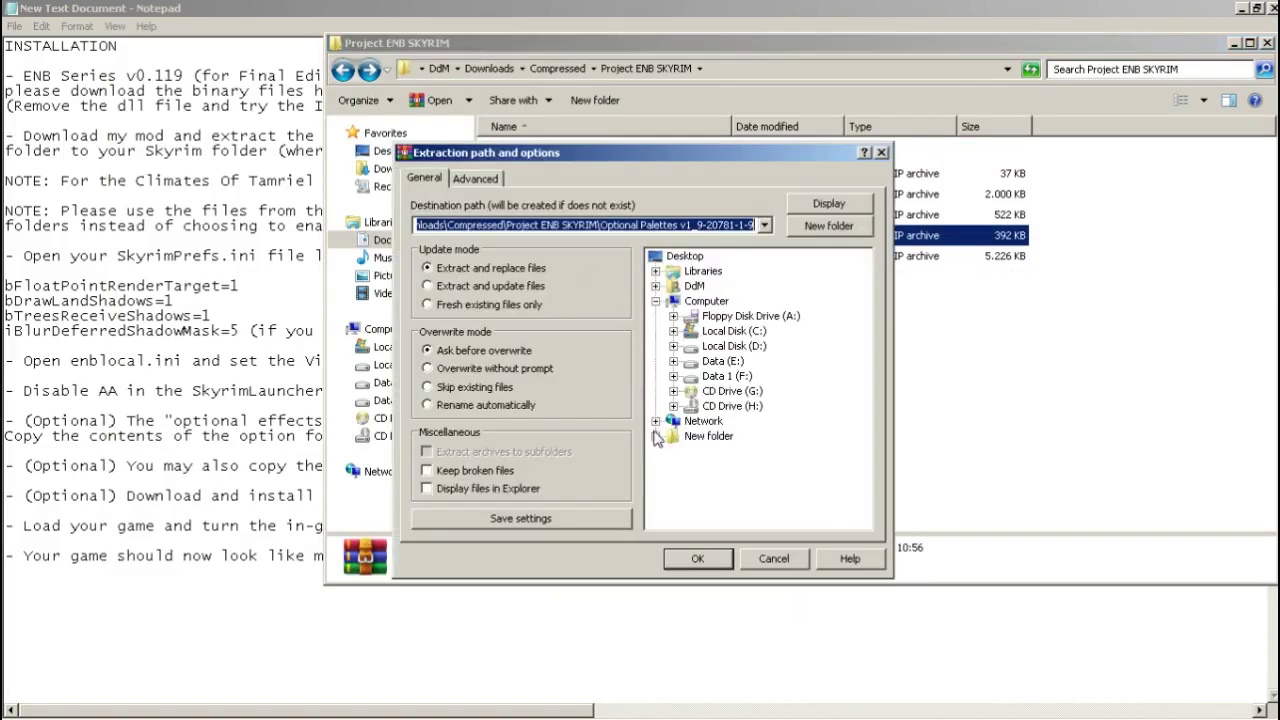
left_click(700, 559)
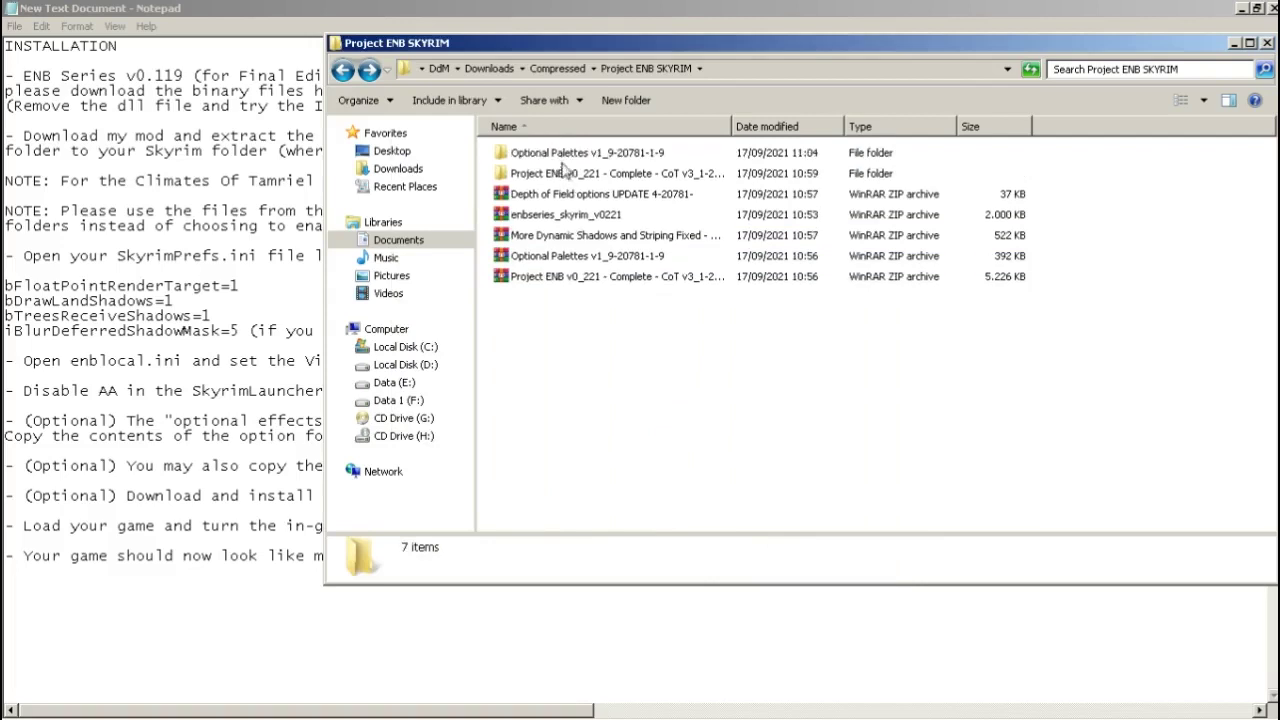
Open the extracted Optional Palettes folder, view the Cinematic less color tint palette and return to the palette list
double_click(562, 156)
left_click(563, 162)
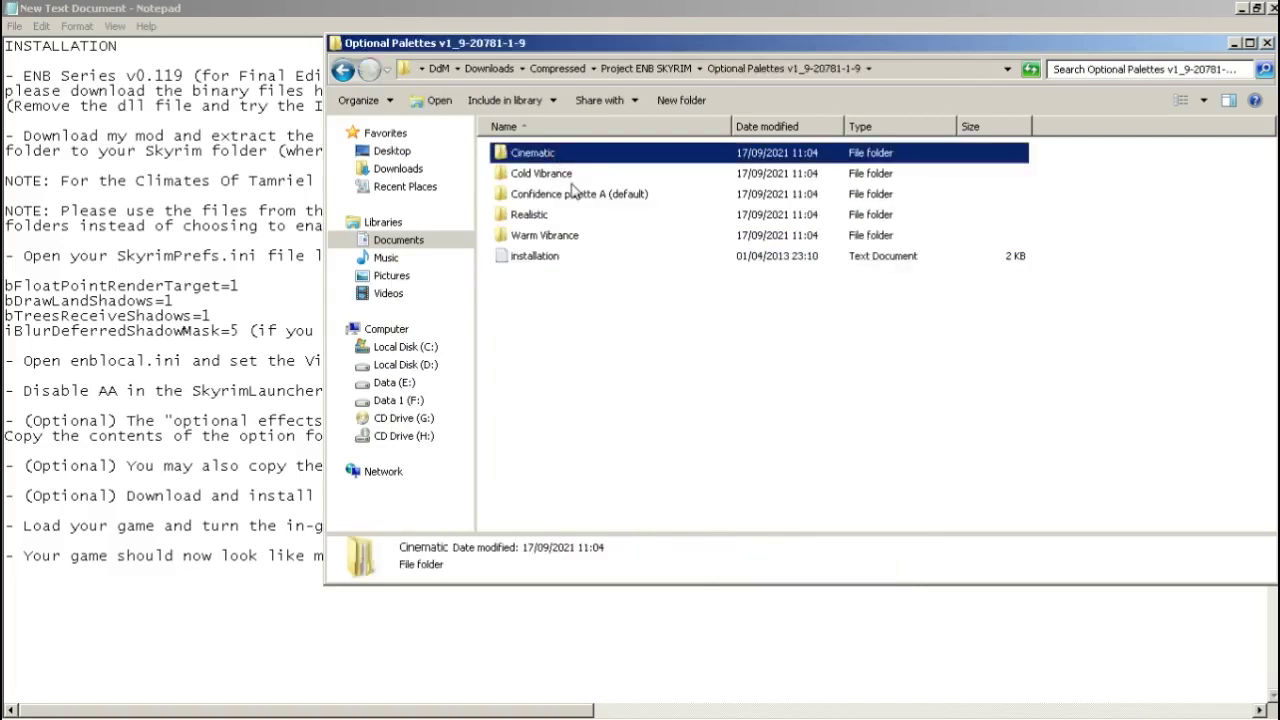
double_click(571, 157)
double_click(573, 162)
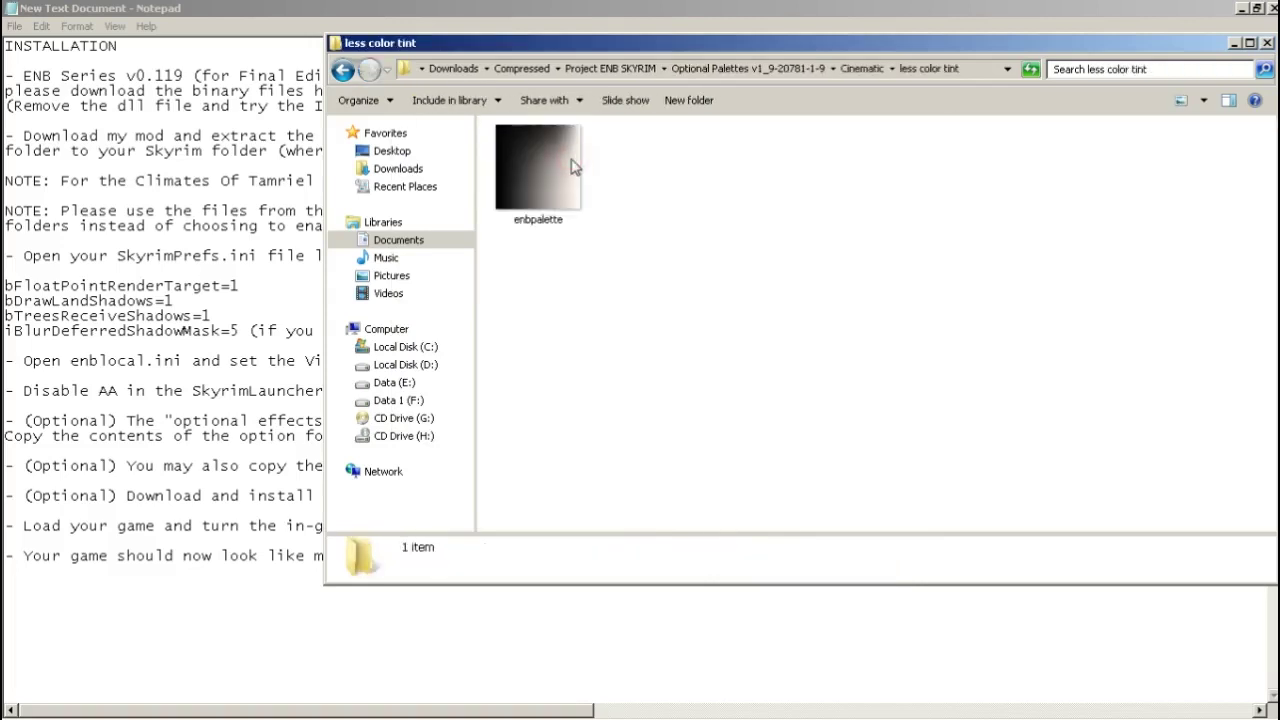
key("BackSpace")
key("BackSpace")
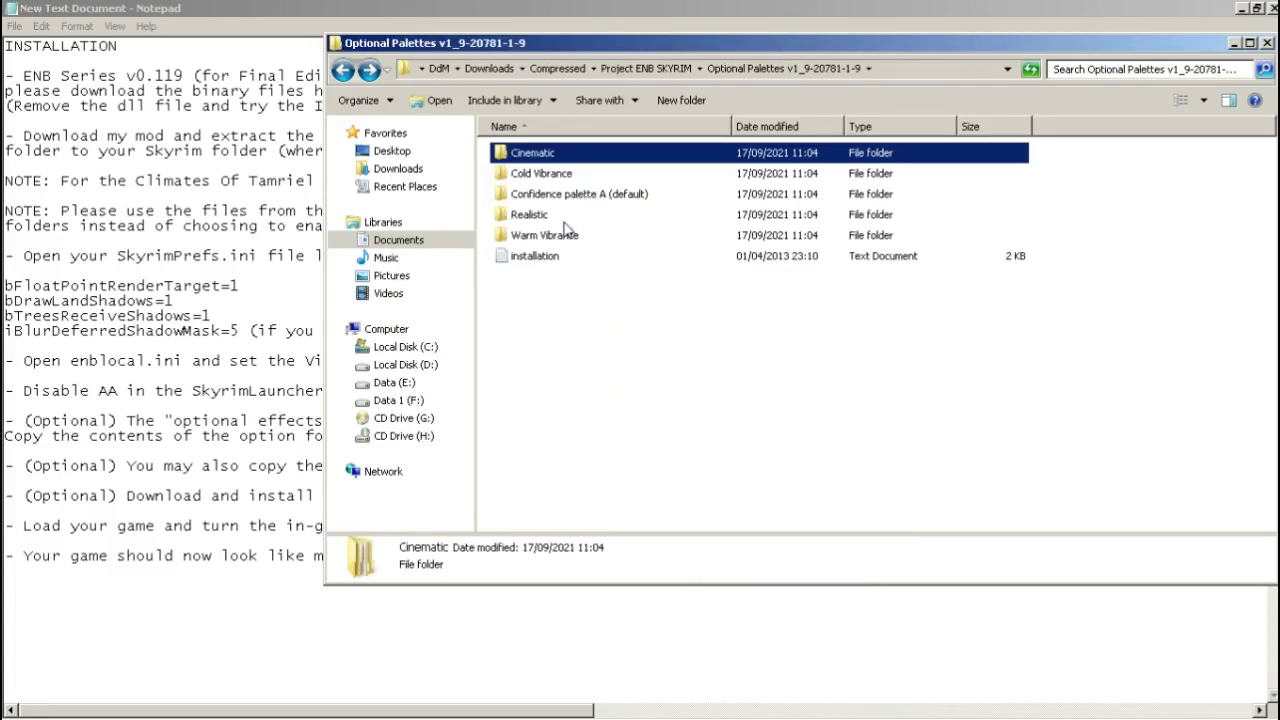
Open the Realistic palette folder, compare its more, no and normal color tint palettes, and select the no color tint folder
double_click(563, 218)
double_click(525, 168)
key("BackSpace")
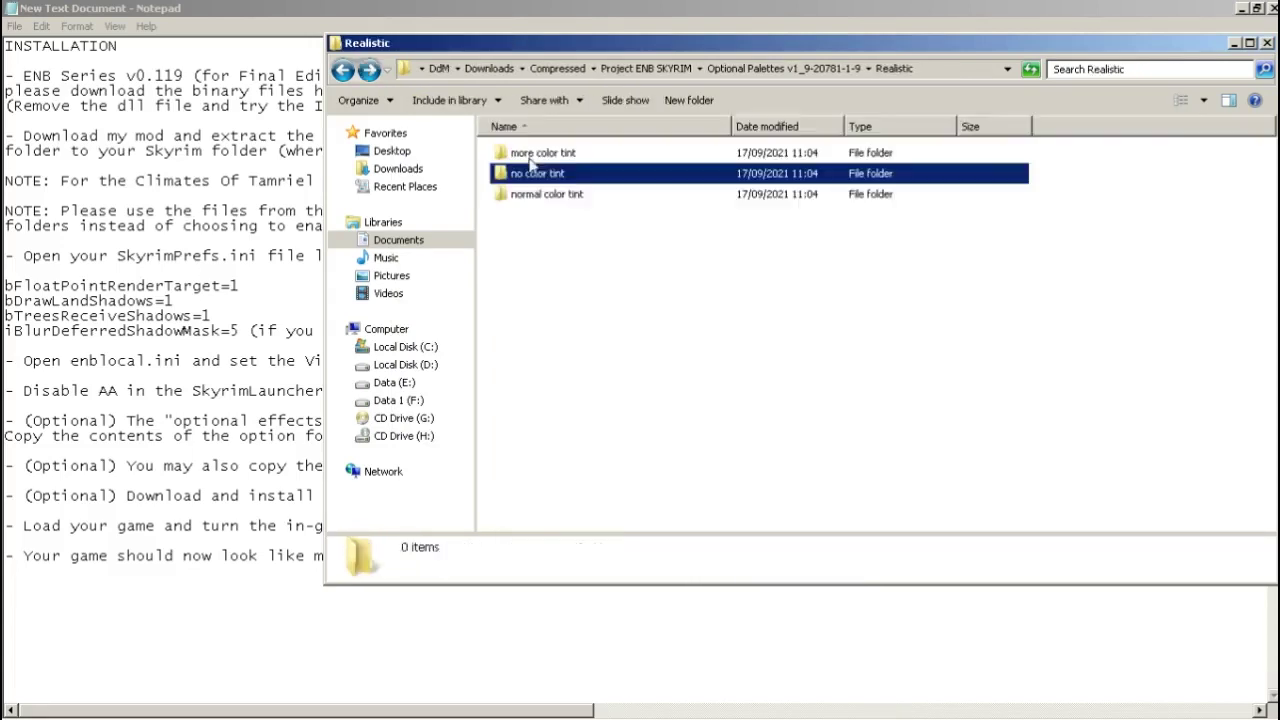
double_click(531, 153)
key("BackSpace")
double_click(539, 174)
key("BackSpace")
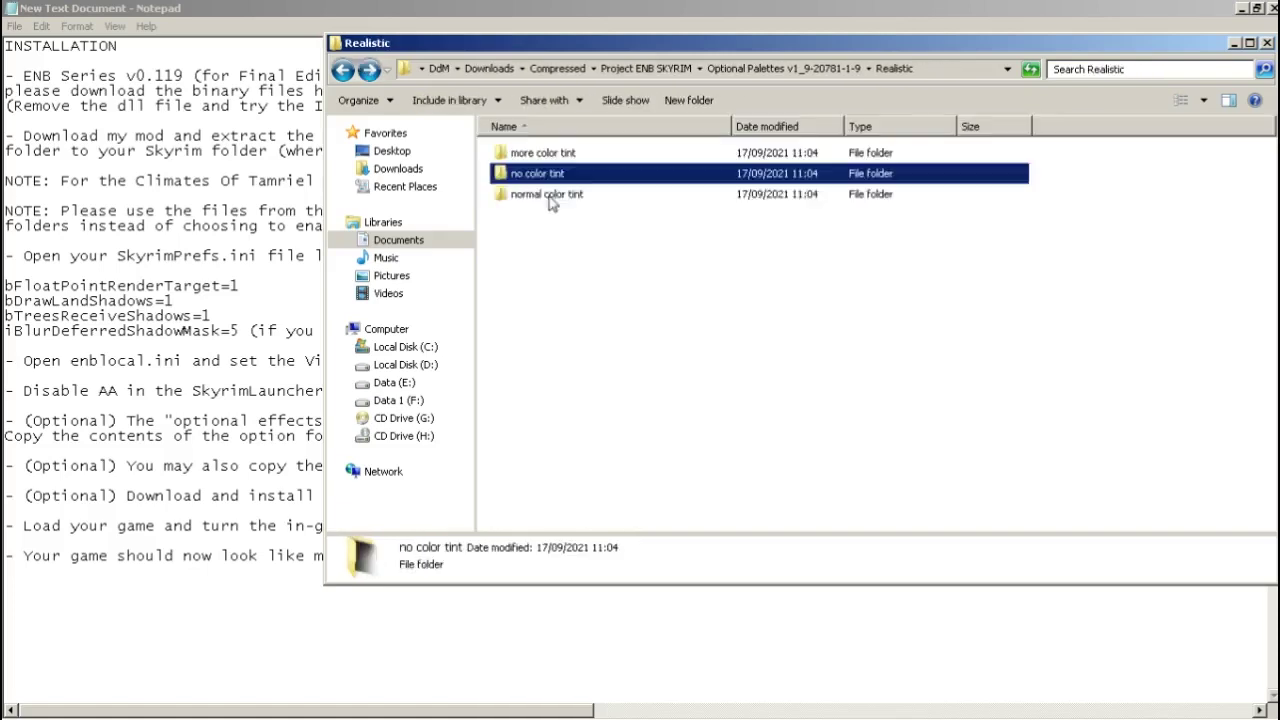
left_click(553, 199)
double_click(555, 200)
left_click(555, 178)
key("BackSpace")
left_click(555, 175)
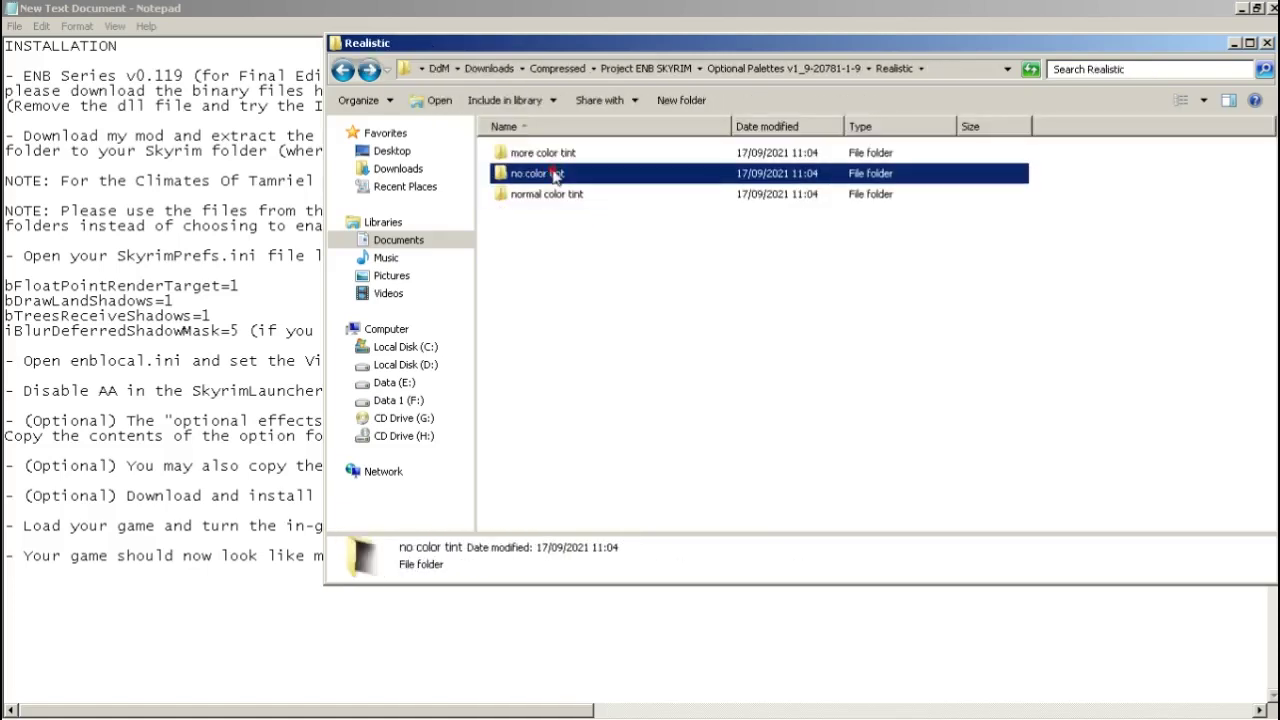
View the Realistic more color tint palette, then copy the enbpalette file from the no color tint folder
left_click(538, 154)
double_click(538, 154)
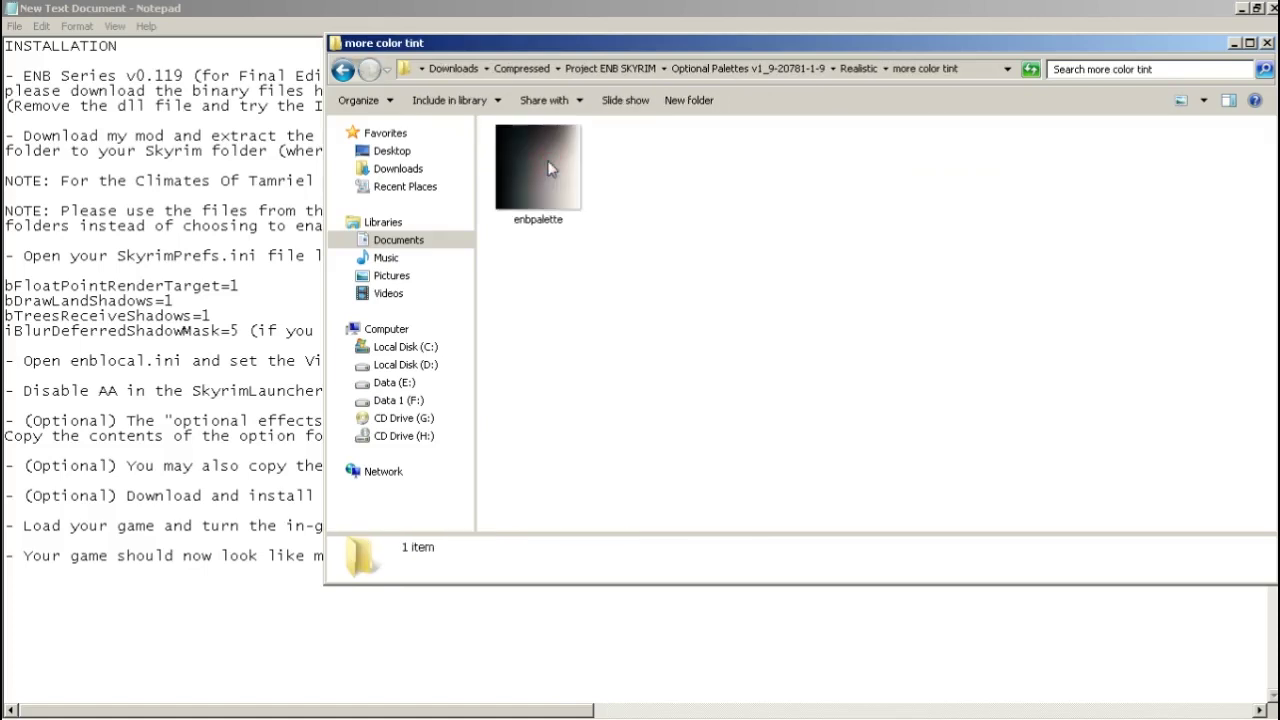
key("BackSpace")
left_click(551, 173)
double_click(551, 174)
left_click(555, 184)
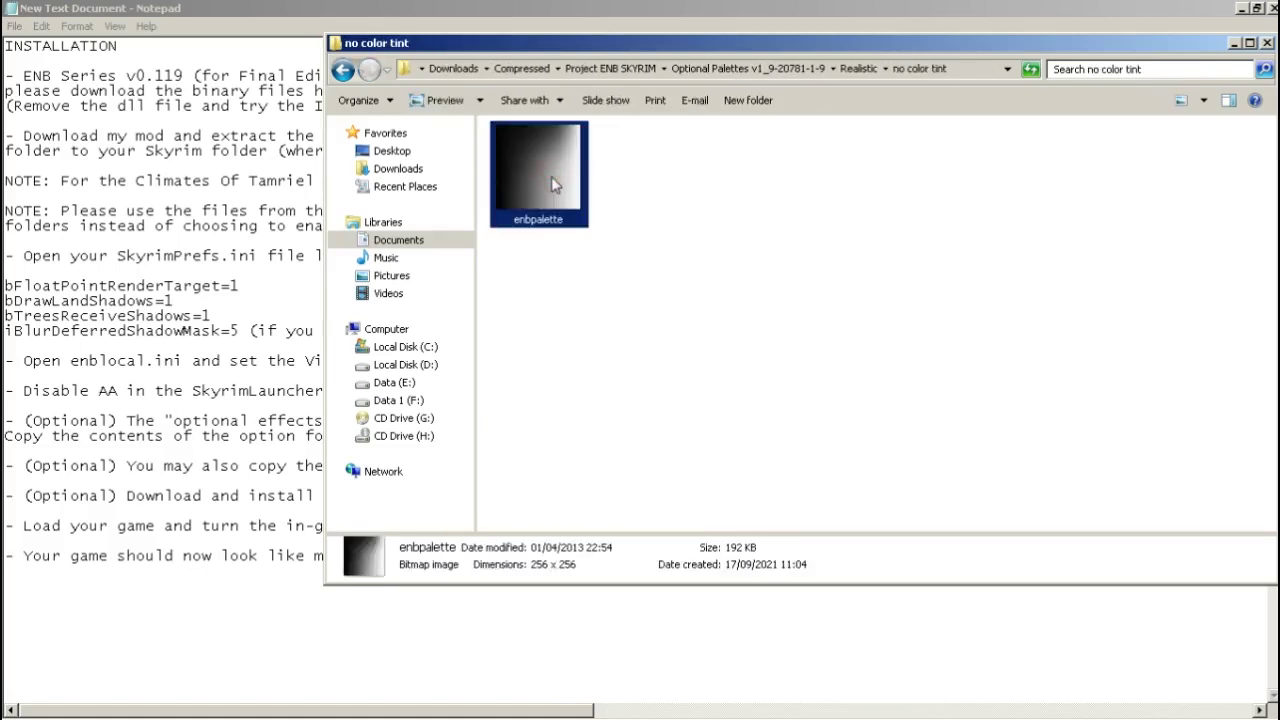
Paste the copied enbpalette into The Elder Scrolls V Skyrim folder, replacing the existing file
left_click(1234, 43)
mouse_move(82, 700)
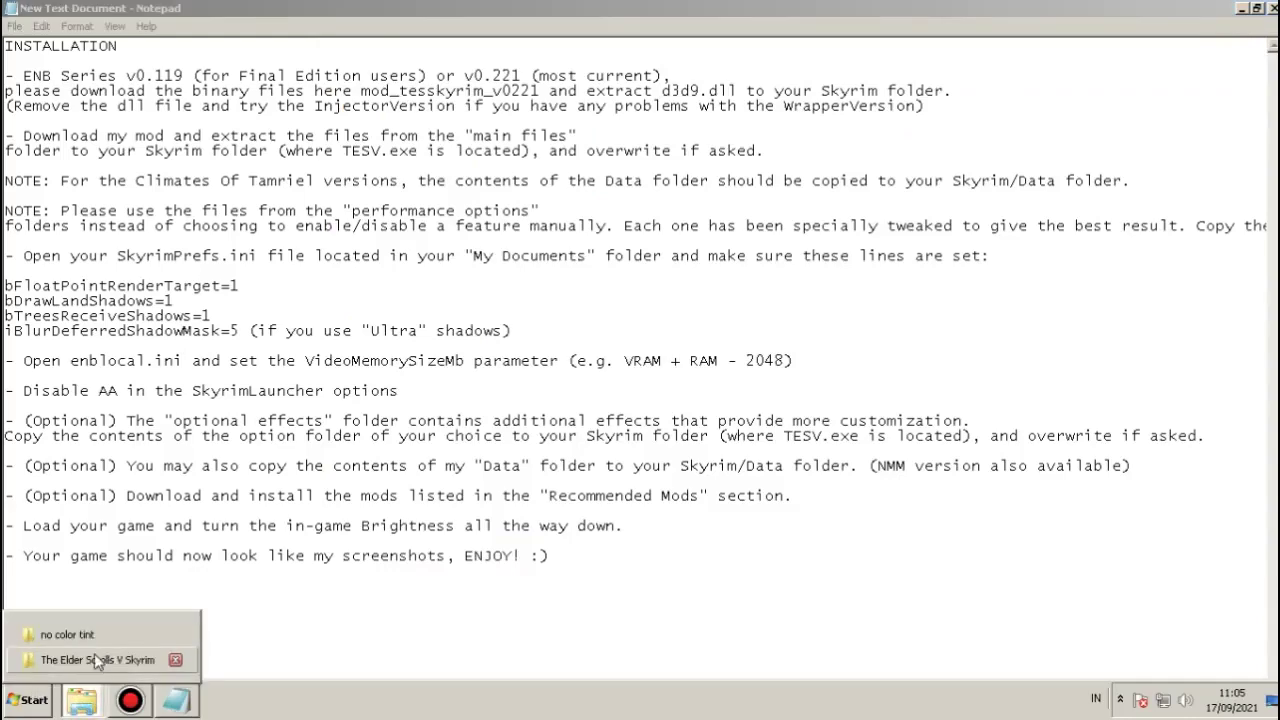
left_click(94, 657)
left_click(908, 318)
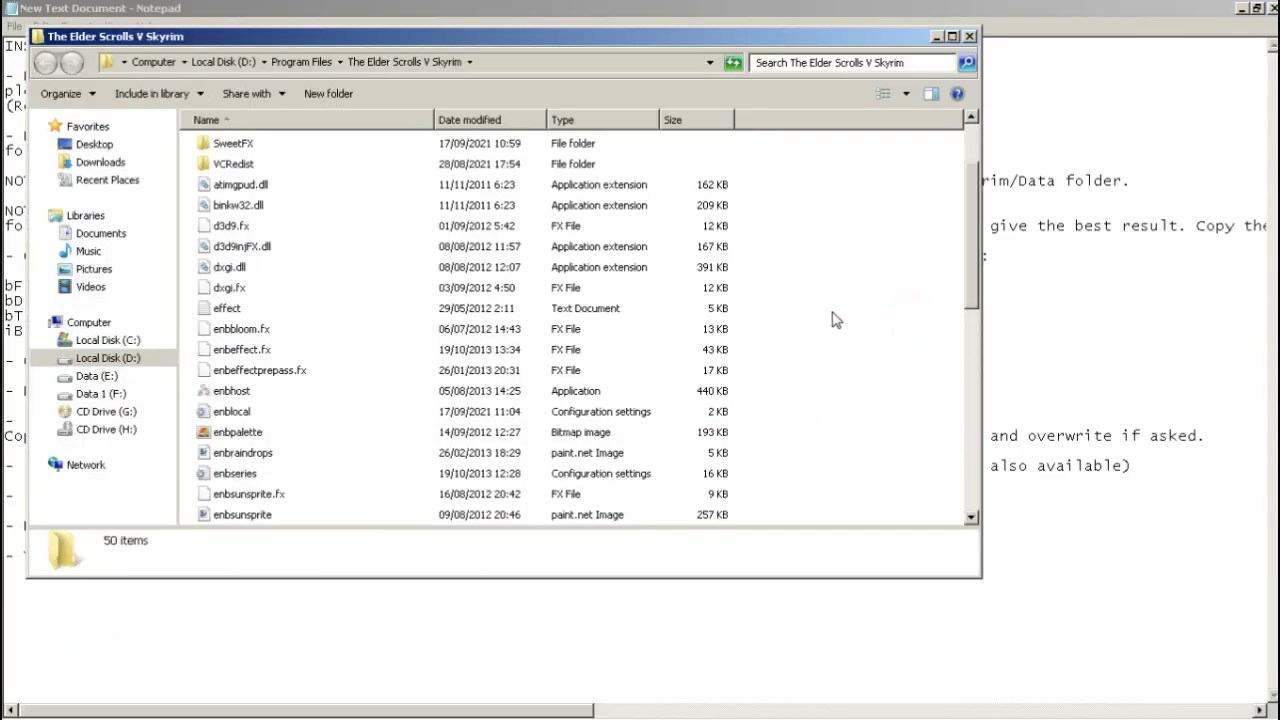
key("ctrl+v")
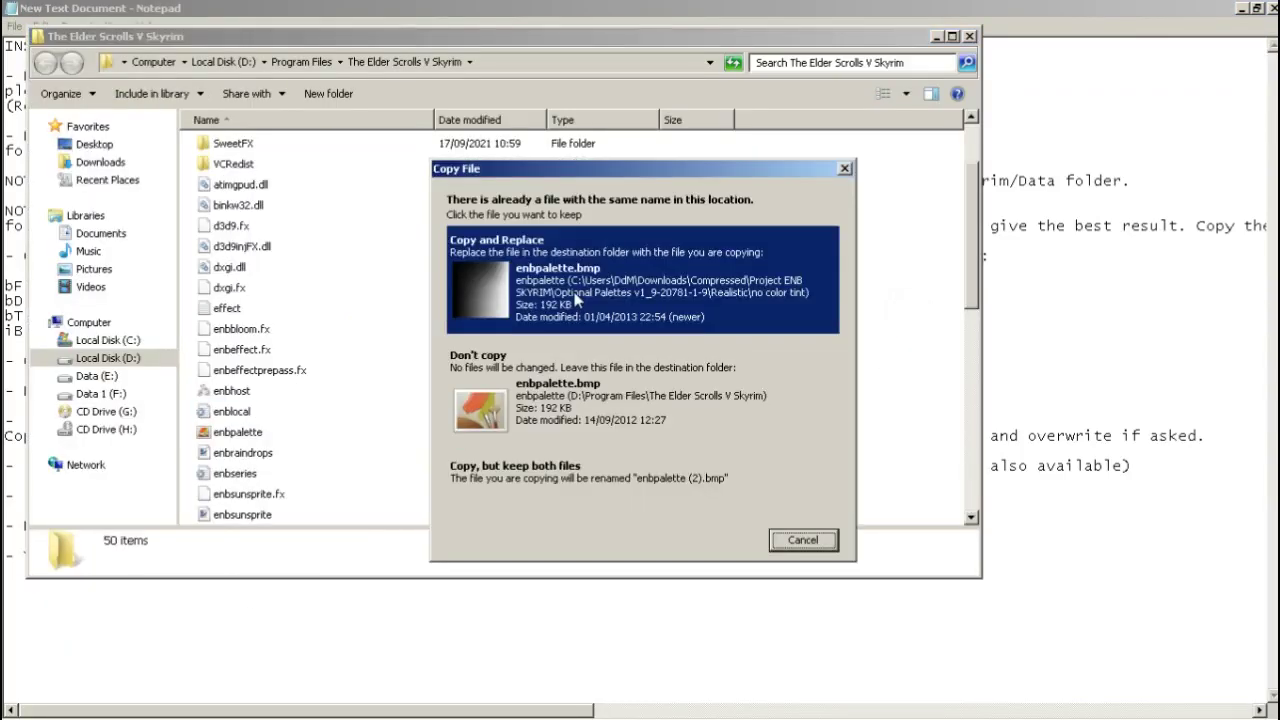
left_click(576, 300)
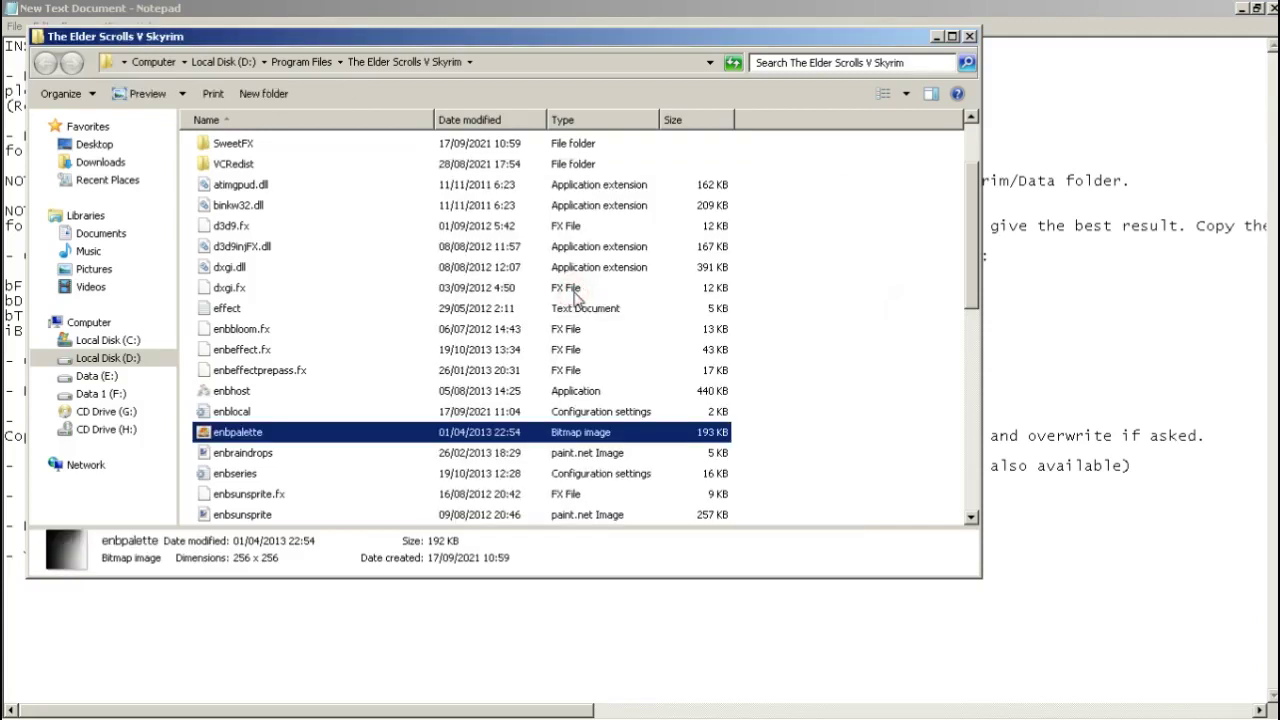
Minimize the Skyrim folder and the installation notes, and move the New Text Document desktop icon below GIMP 2.10.24
left_click(938, 36)
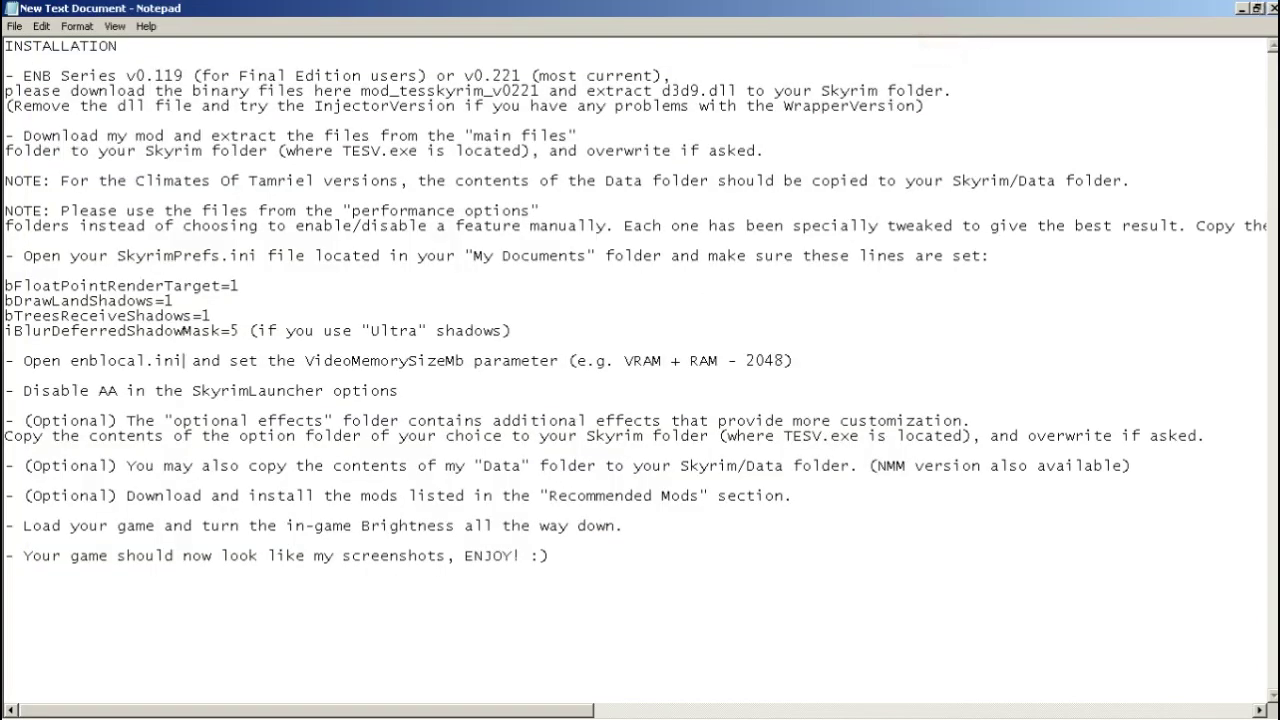
left_click(1242, 8)
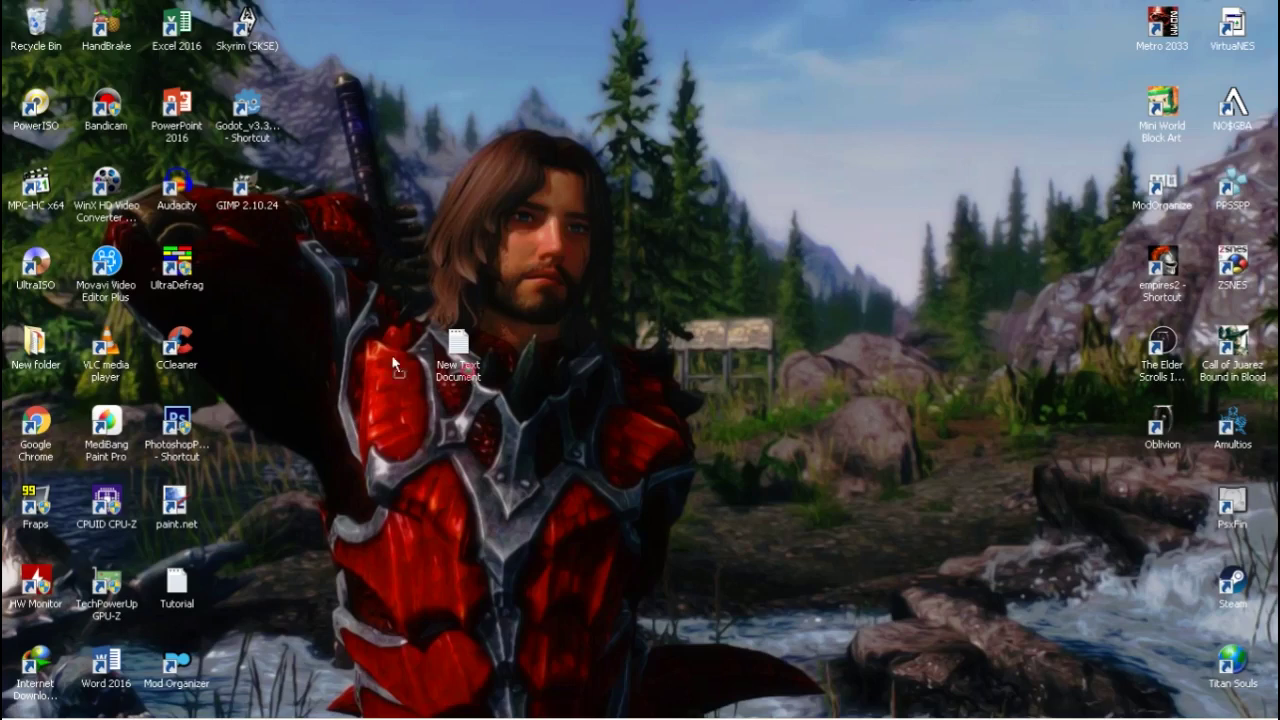
left_click_drag(458, 350, 247, 270)
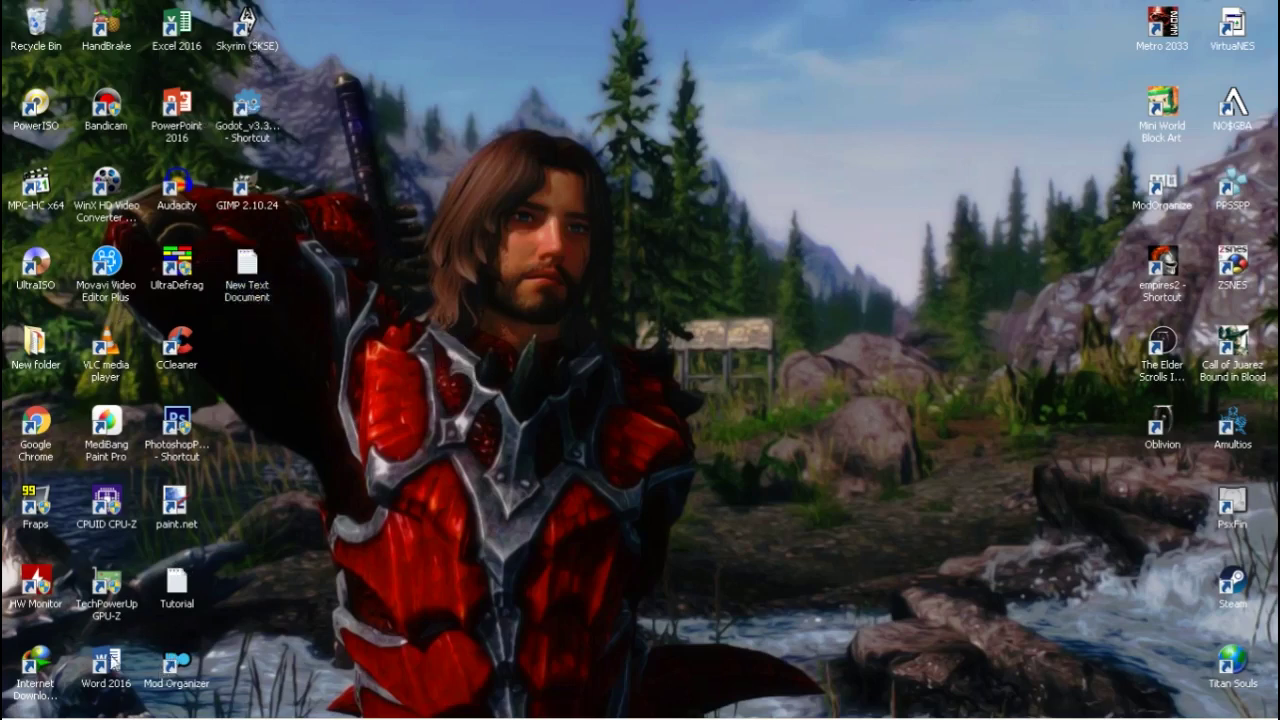
Open Mod Organizer, run Skyrim through SKSE to test the setup, and quit from the game's main menu
left_click_drag(174, 702, 394, 672)
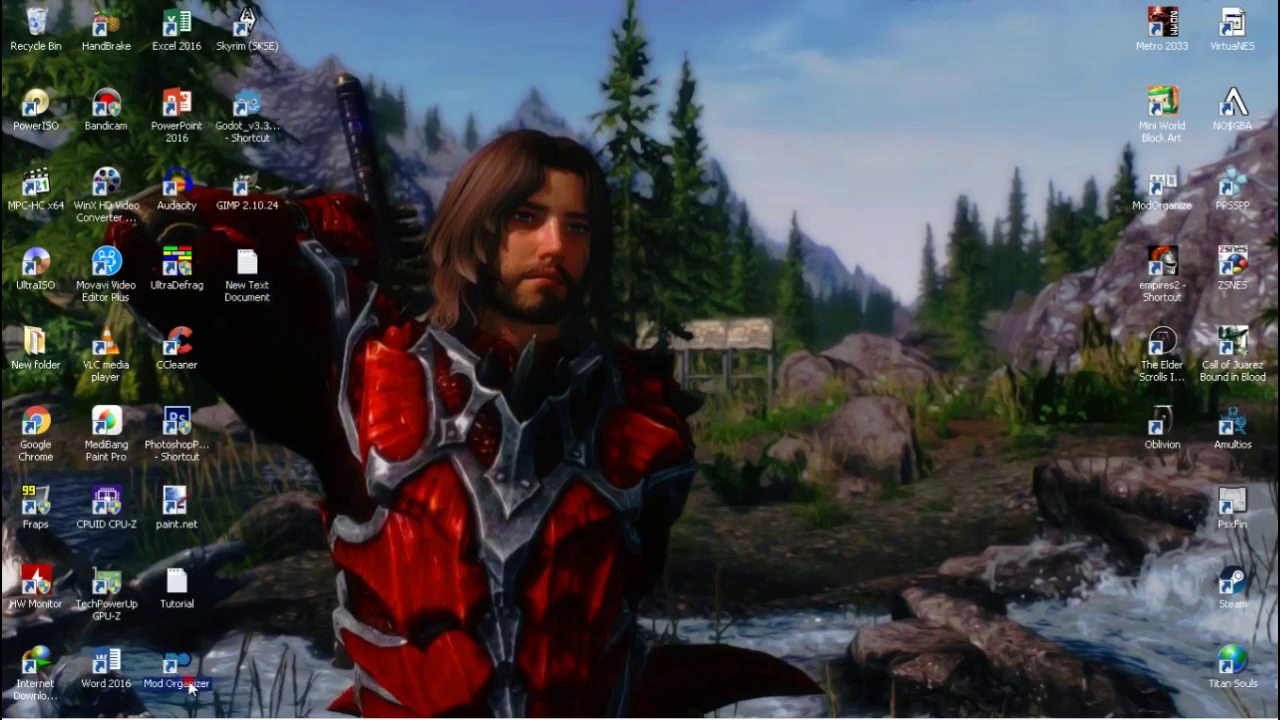
left_click(397, 508)
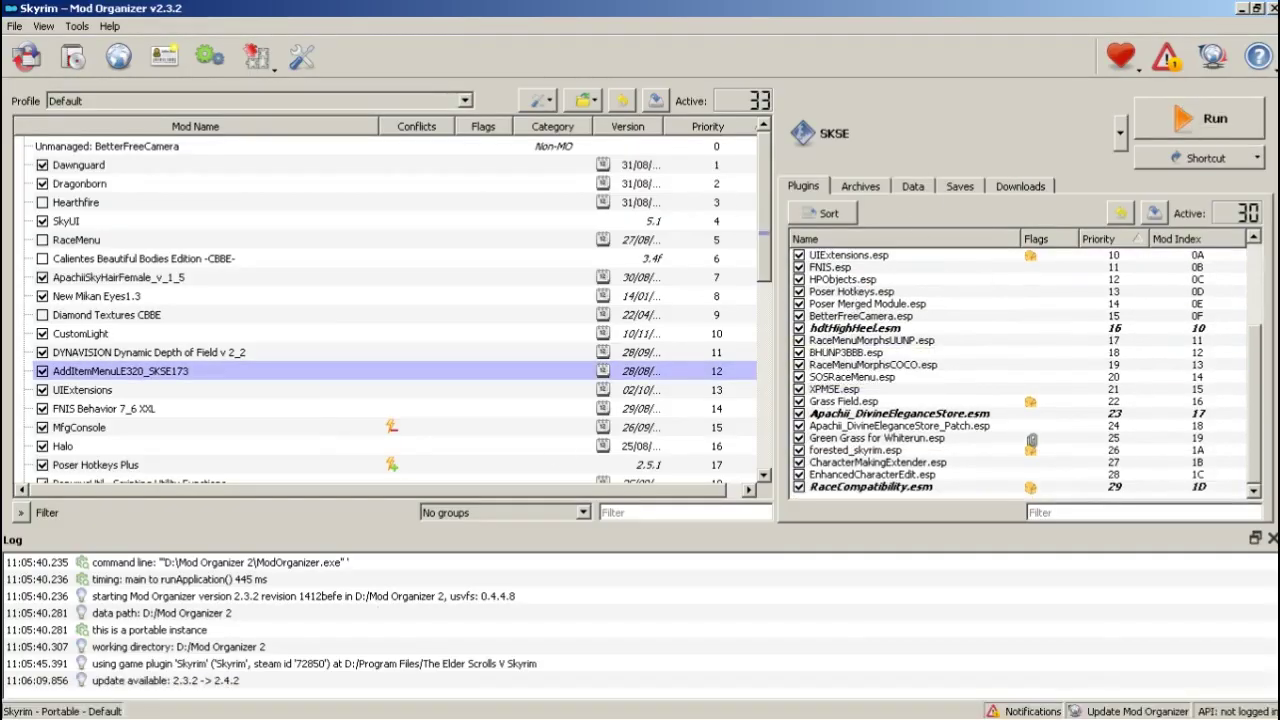
left_click(1178, 128)
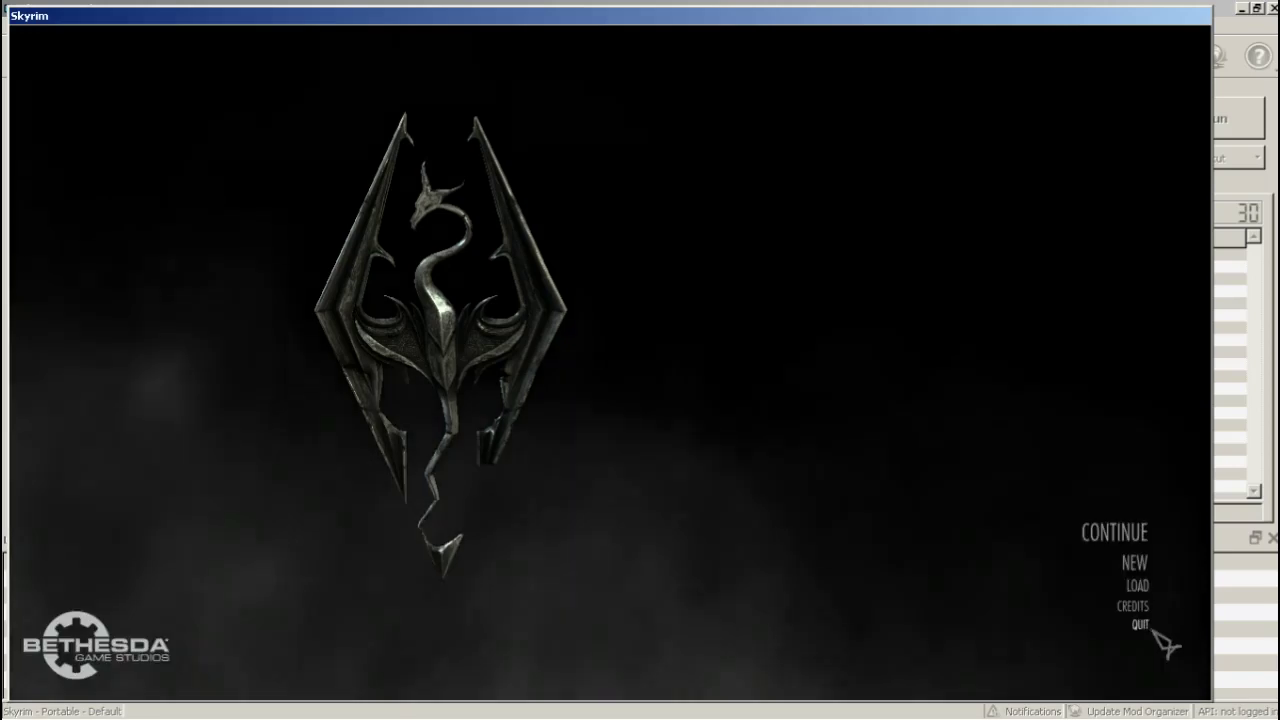
left_click(1140, 624)
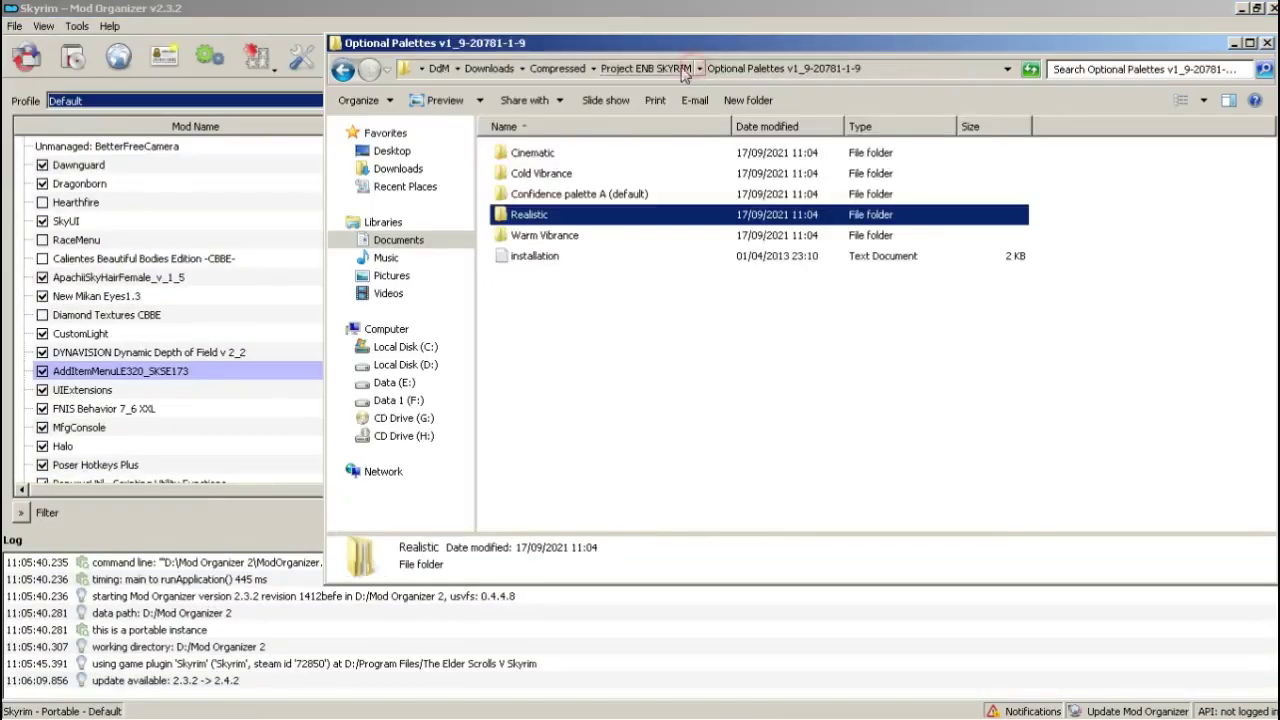
Extract the enbseries_skyrim_v0221 archive into its own folder inside Project ENB SKYRIM
key("BackSpace")
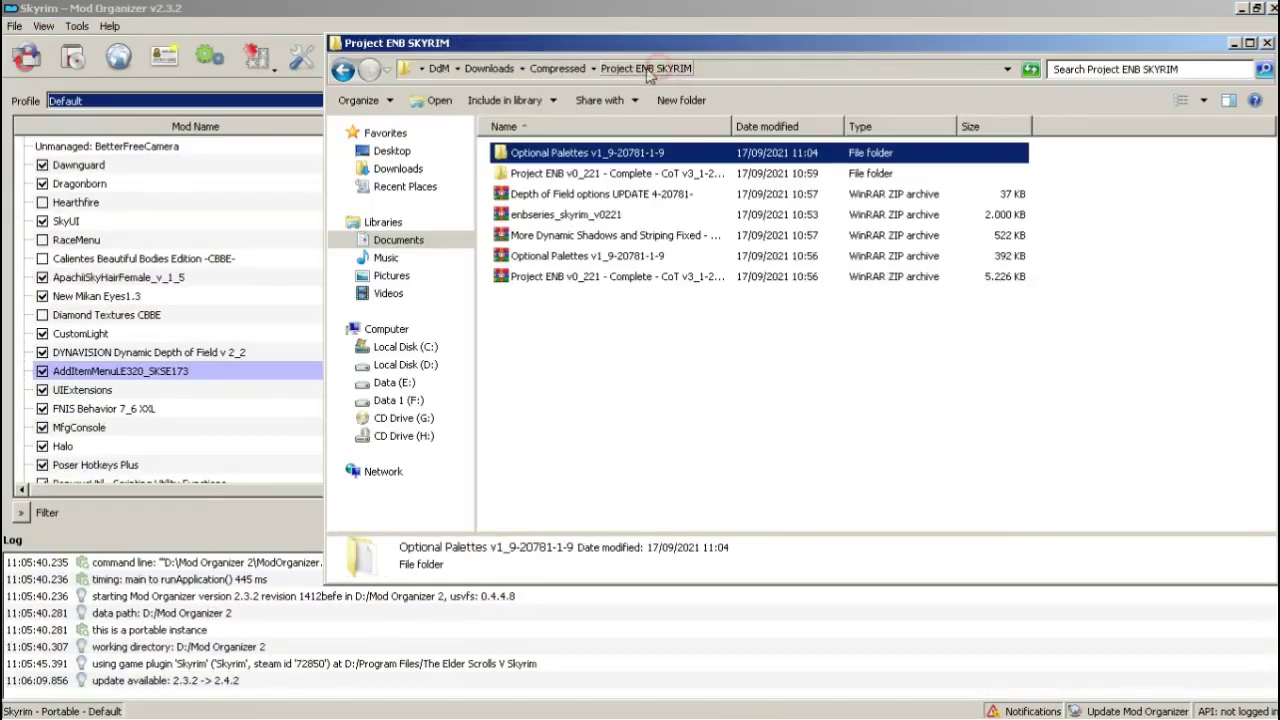
left_click(590, 215)
right_click(590, 215)
left_click(640, 272)
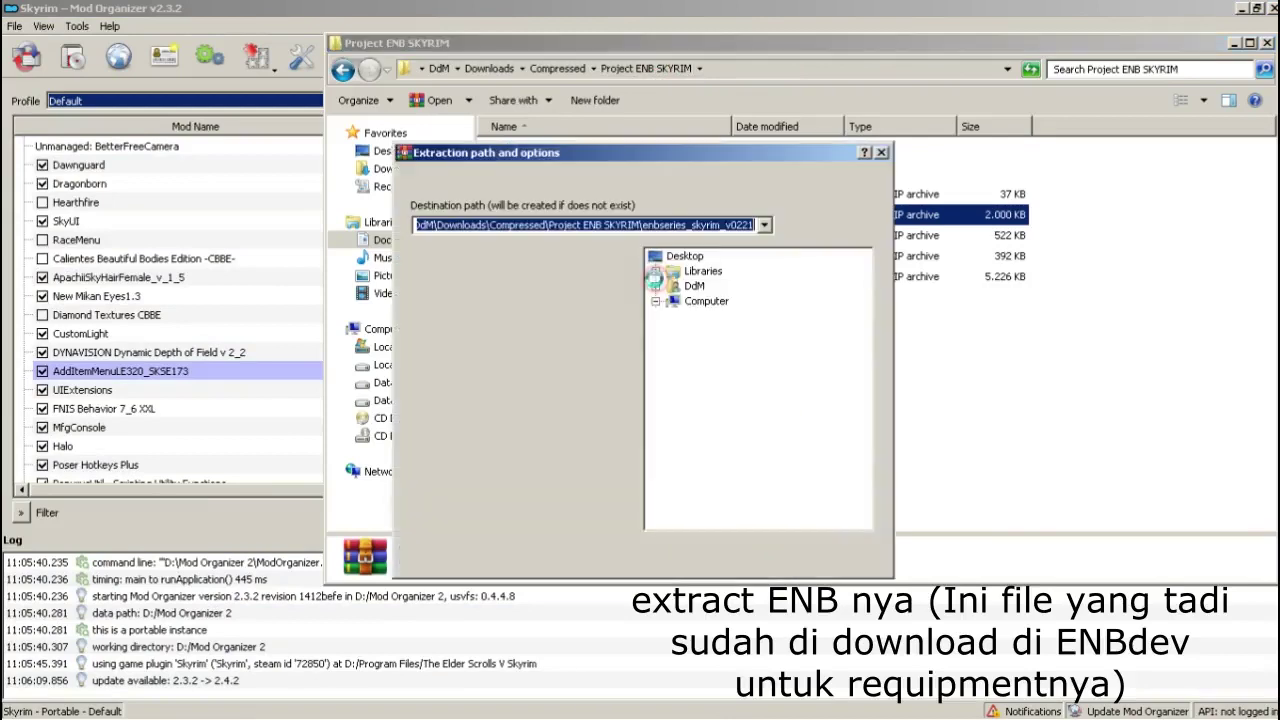
left_click(777, 560)
left_click(610, 380)
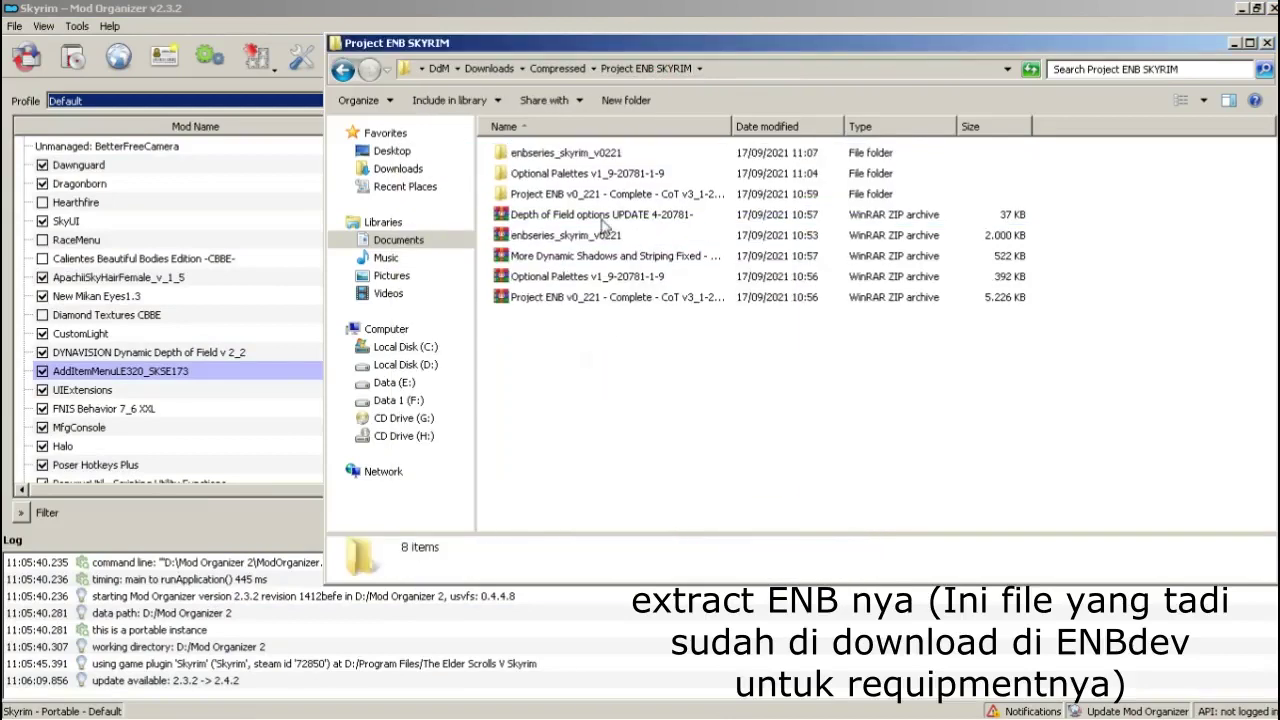
Look into InjectorVersion in the extracted enbseries_skyrim_v0221 folder, then copy d3d9.dll from WrapperVersion
double_click(620, 155)
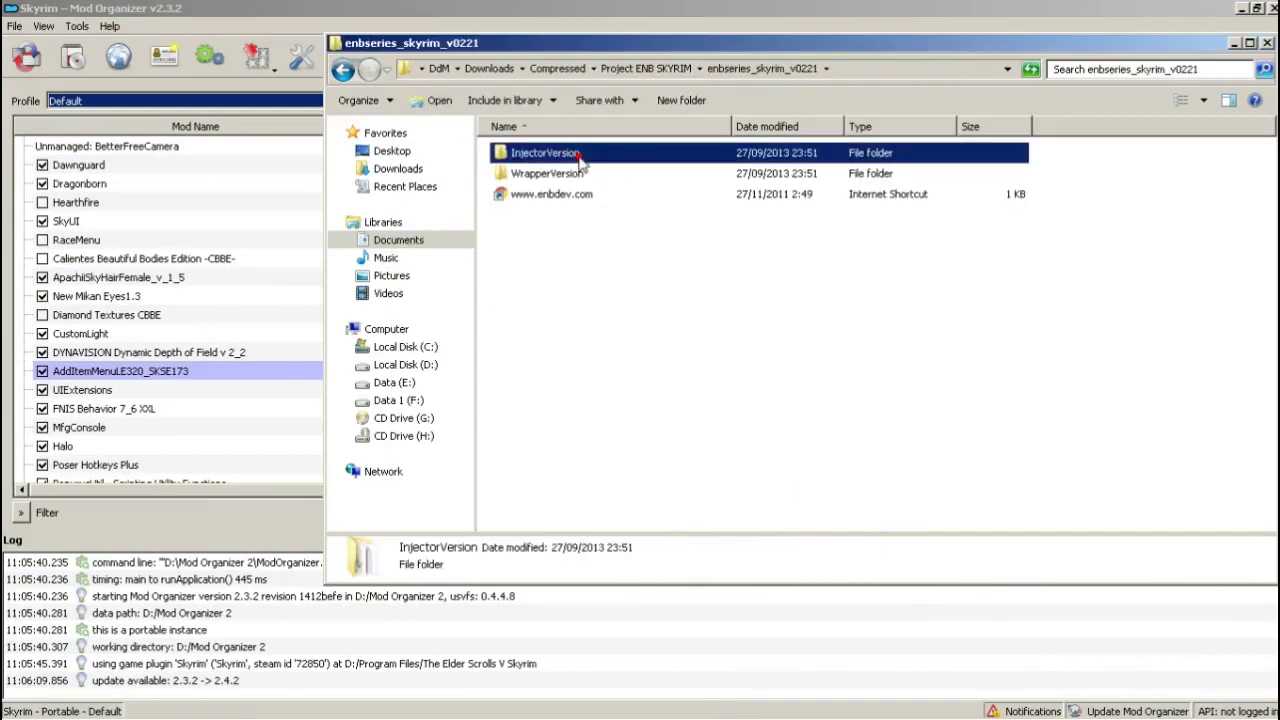
double_click(583, 158)
key("BackSpace")
double_click(578, 174)
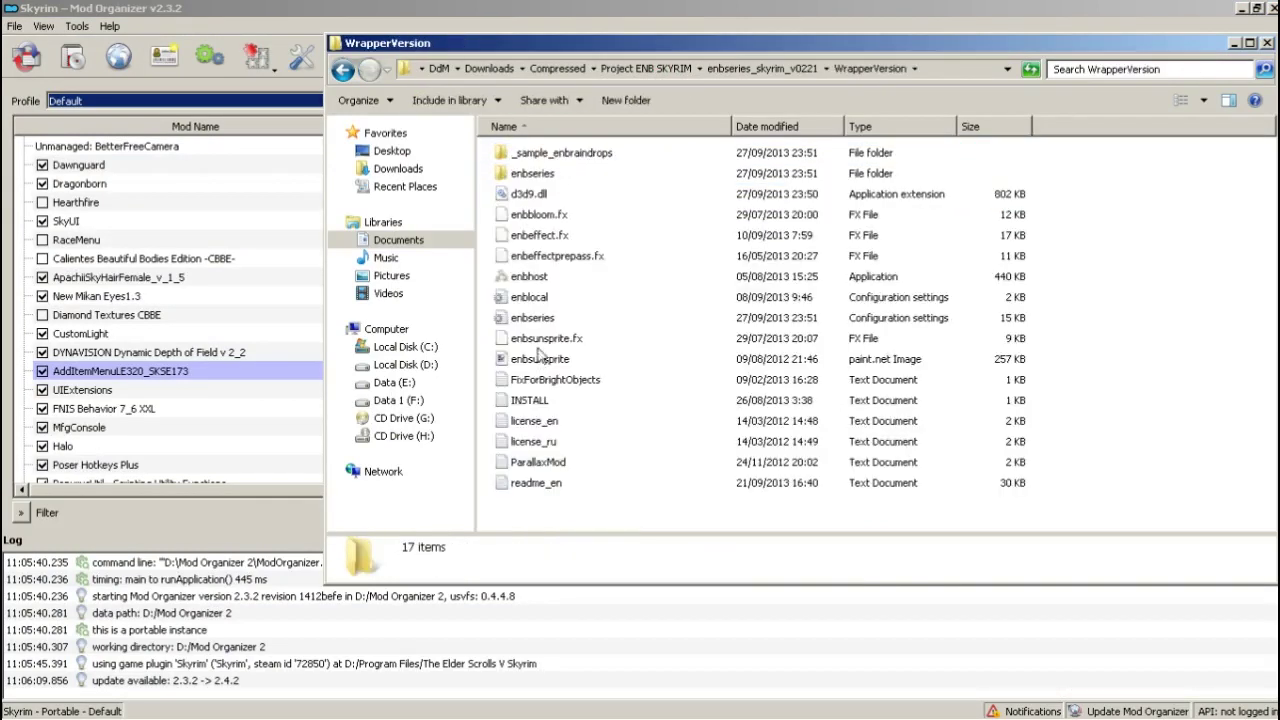
left_click(566, 200)
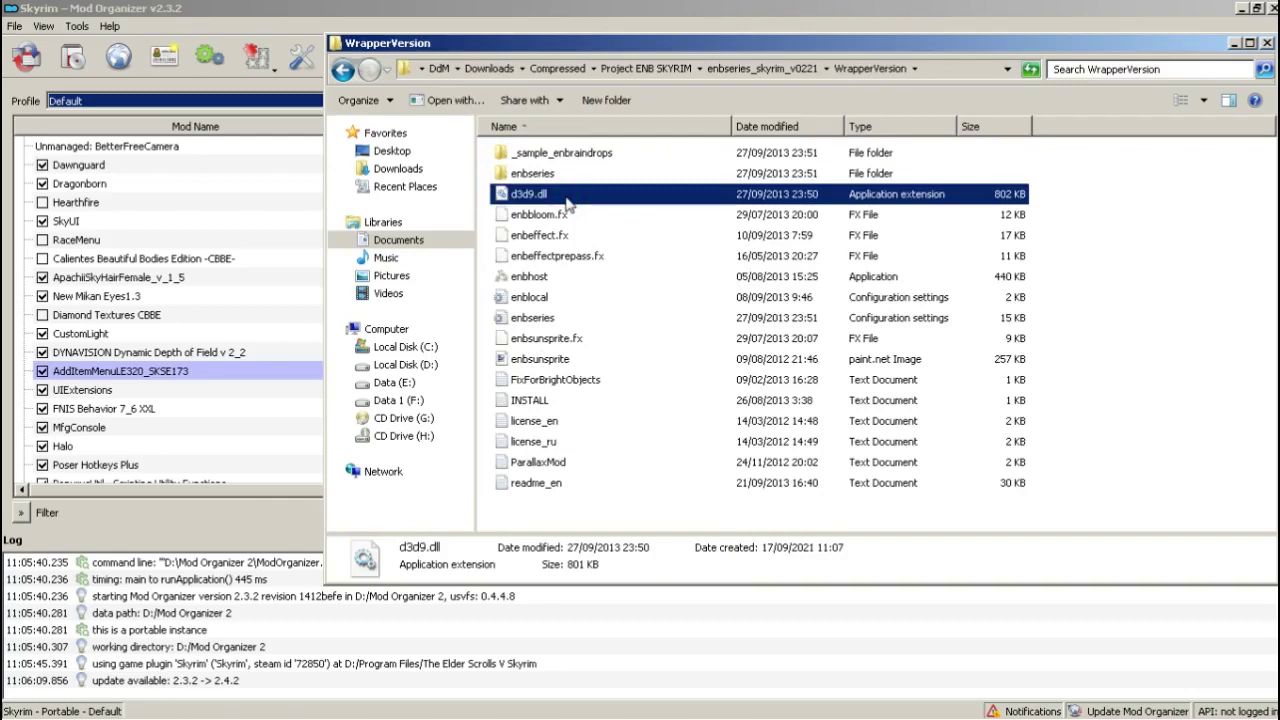
key("BackSpace")
key("alt+F4")
Paste d3d9.dll into The Elder Scrolls V Skyrim folder and return to Mod Organizer
left_click(112, 682)
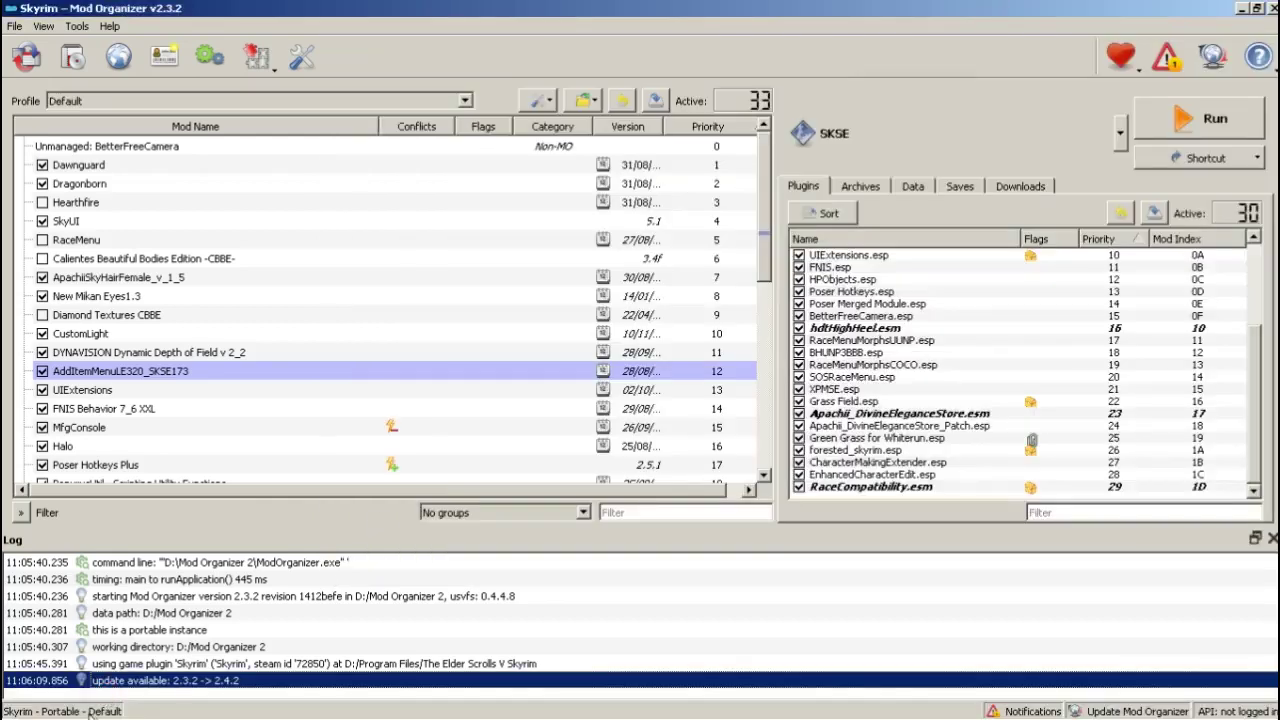
mouse_move(85, 700)
left_click(100, 678)
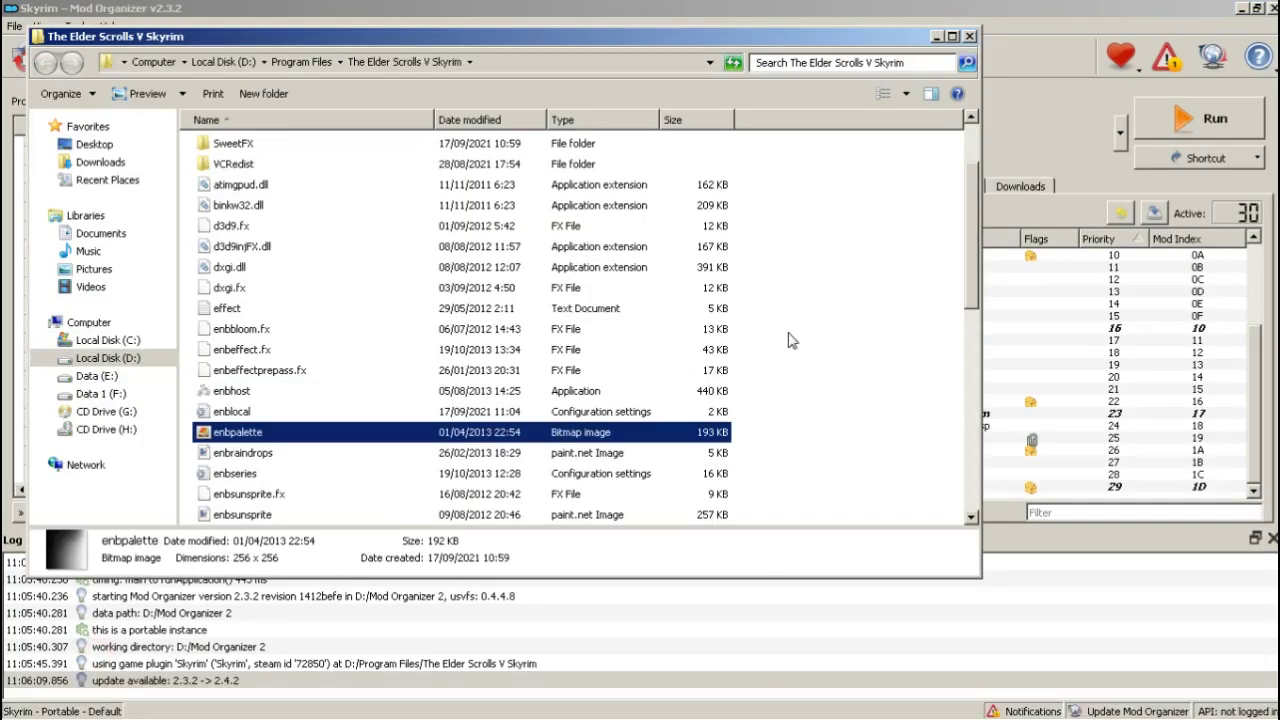
key("ctrl+v")
left_click(846, 293)
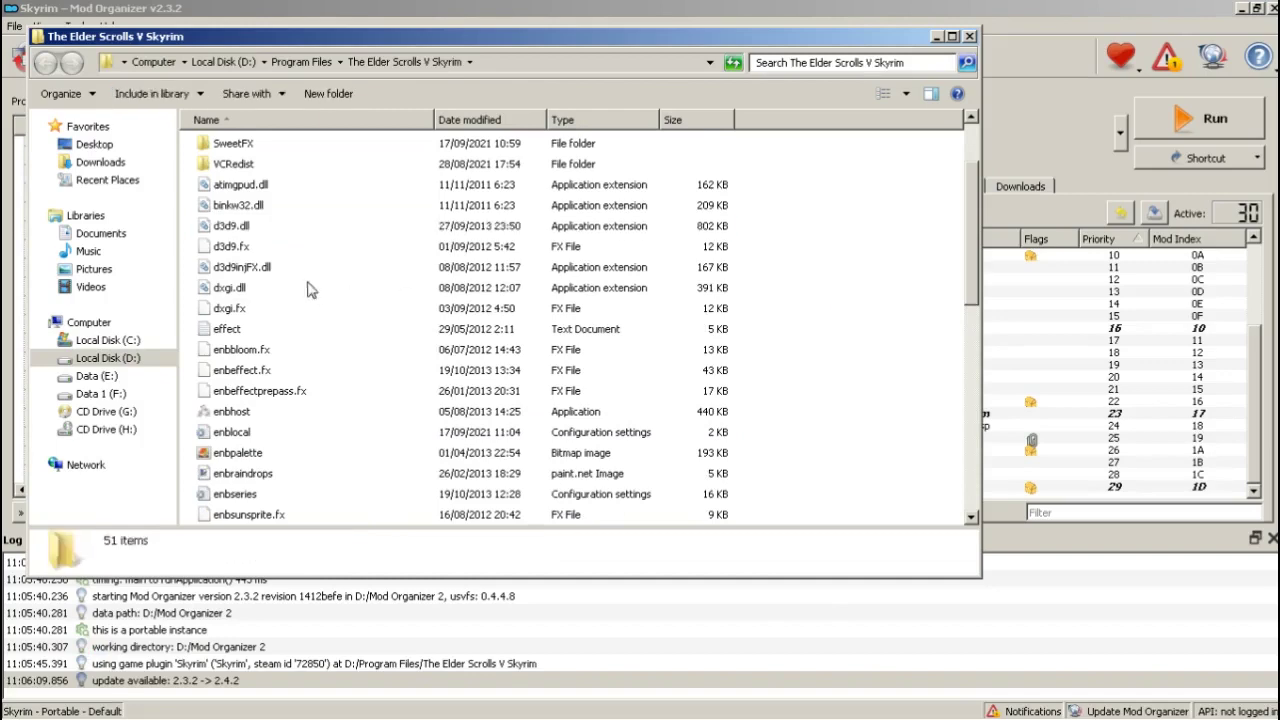
left_click(254, 229)
left_click(585, 25)
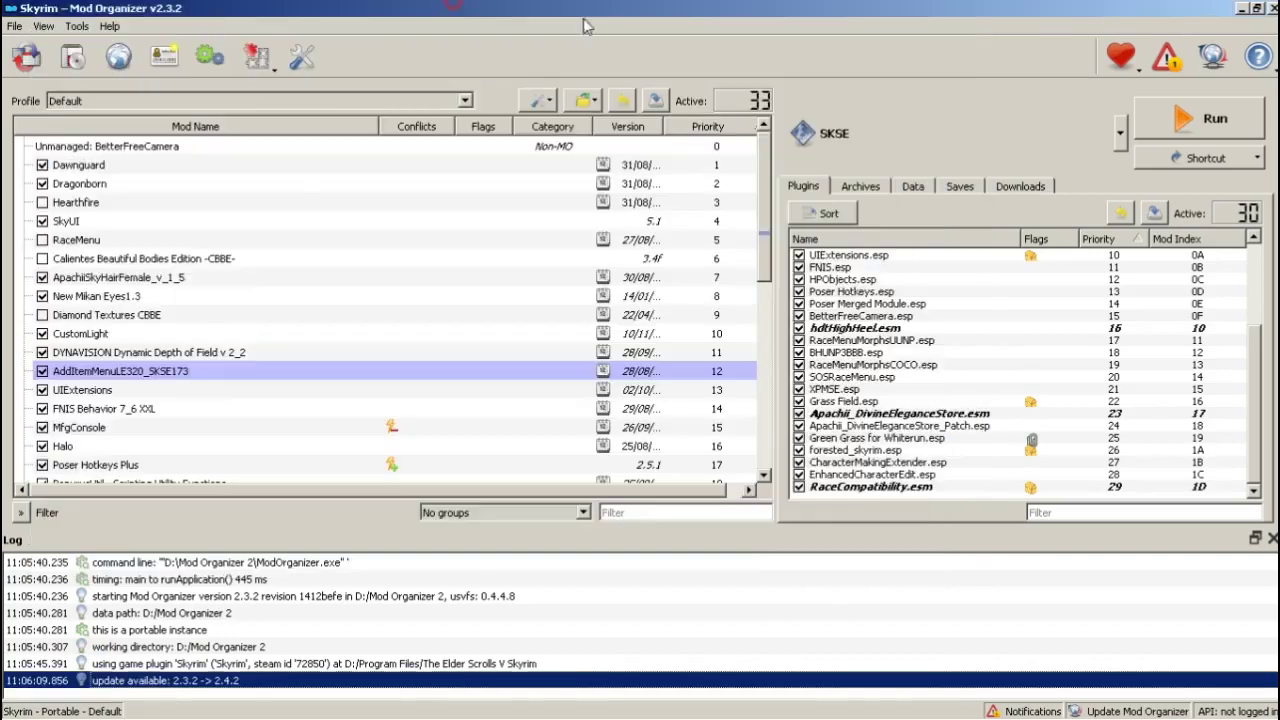
Run Skyrim through SKSE again and load the saved game
left_click(1210, 120)
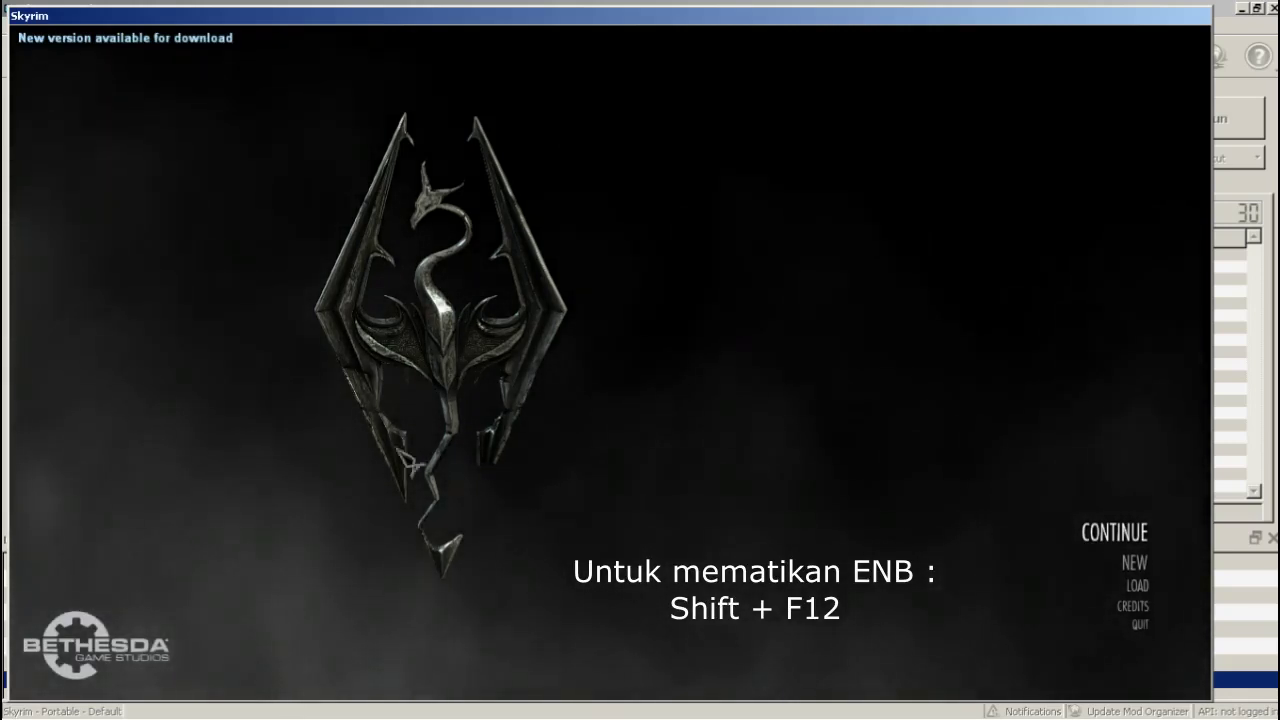
left_click(1148, 592)
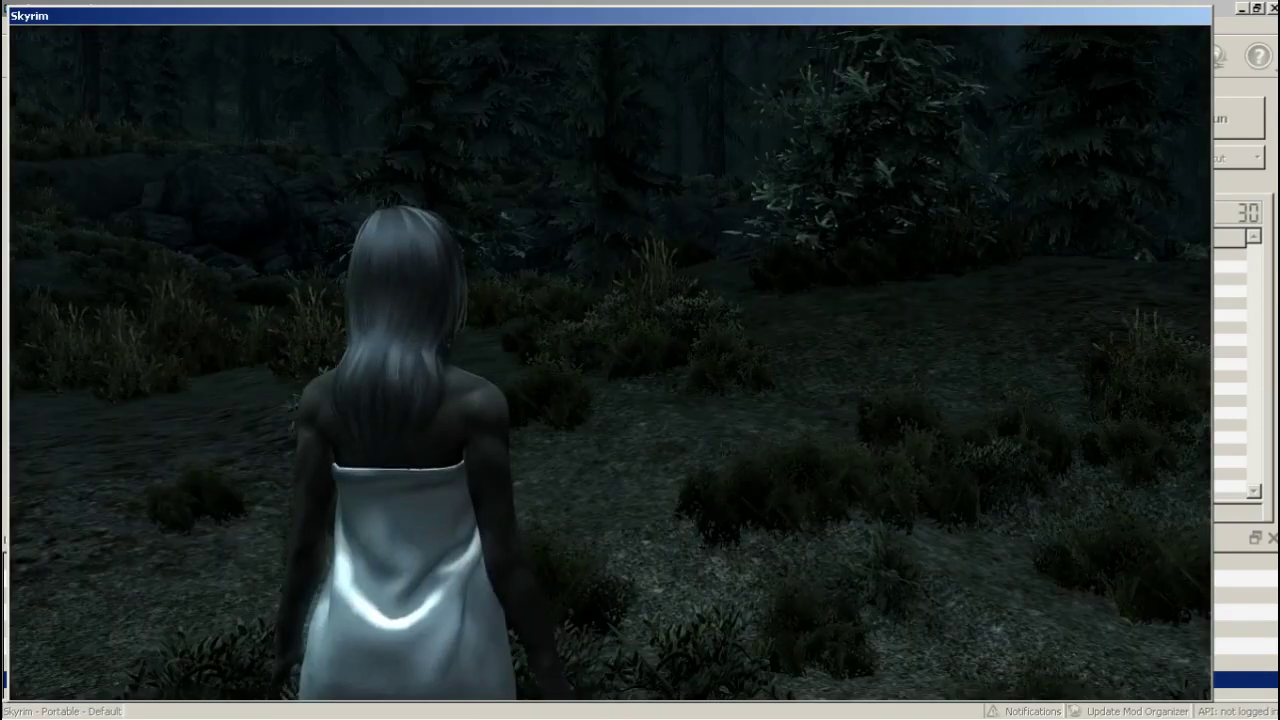
Use the in-game wait function to pass the night until morning
key("t")
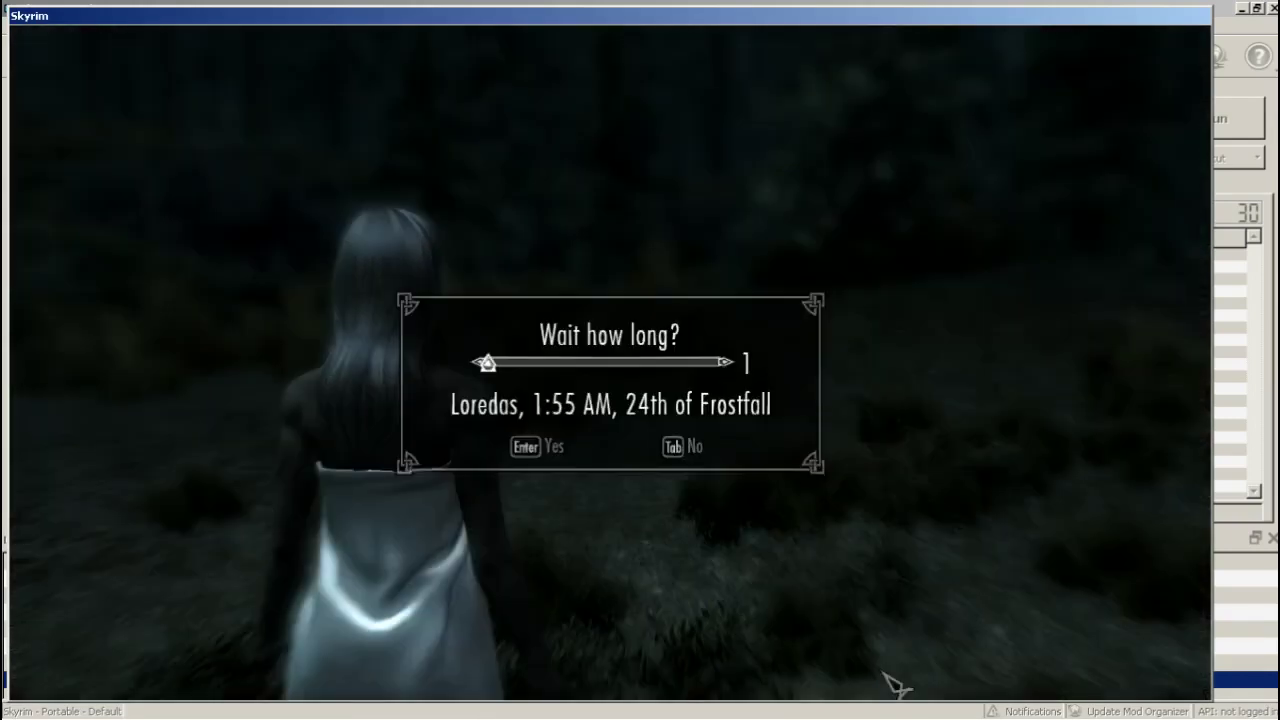
key("Right")
key("Right")
key("Right")
key("Right")
key("Right")
key("Right")
key("Right")
key("Right")
key("Right")
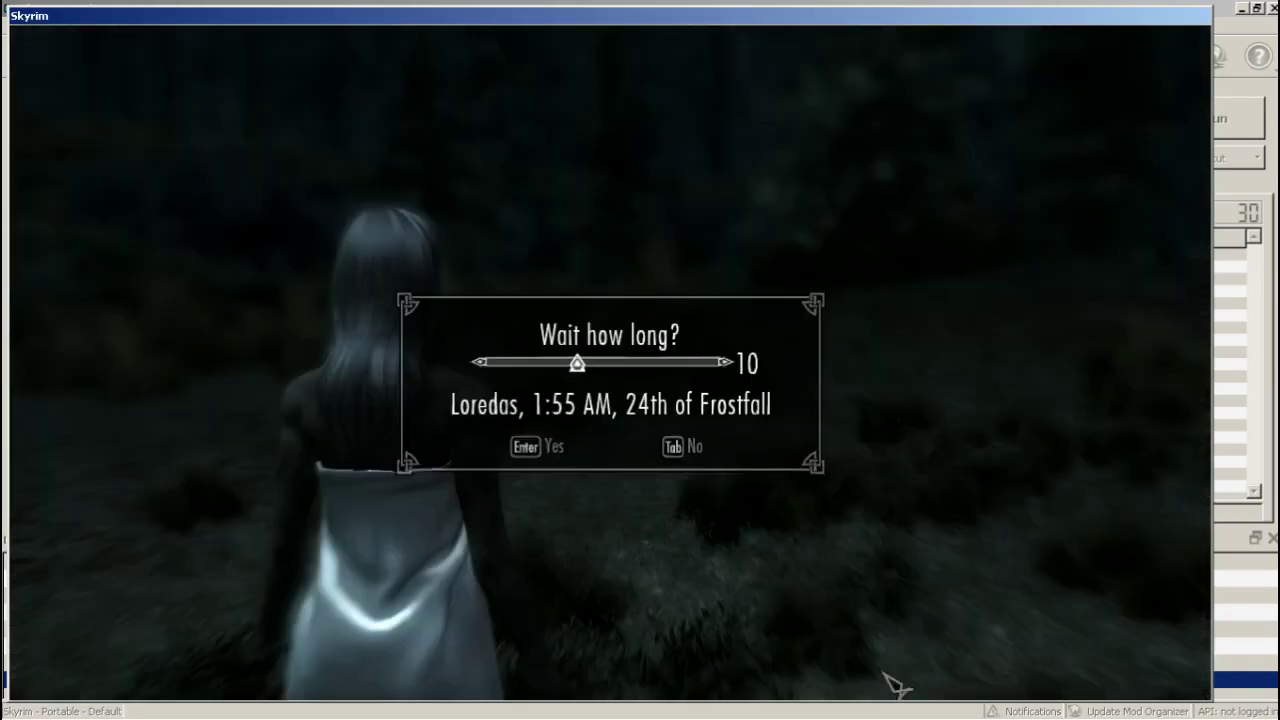
key("Right")
key("Left")
key("Left")
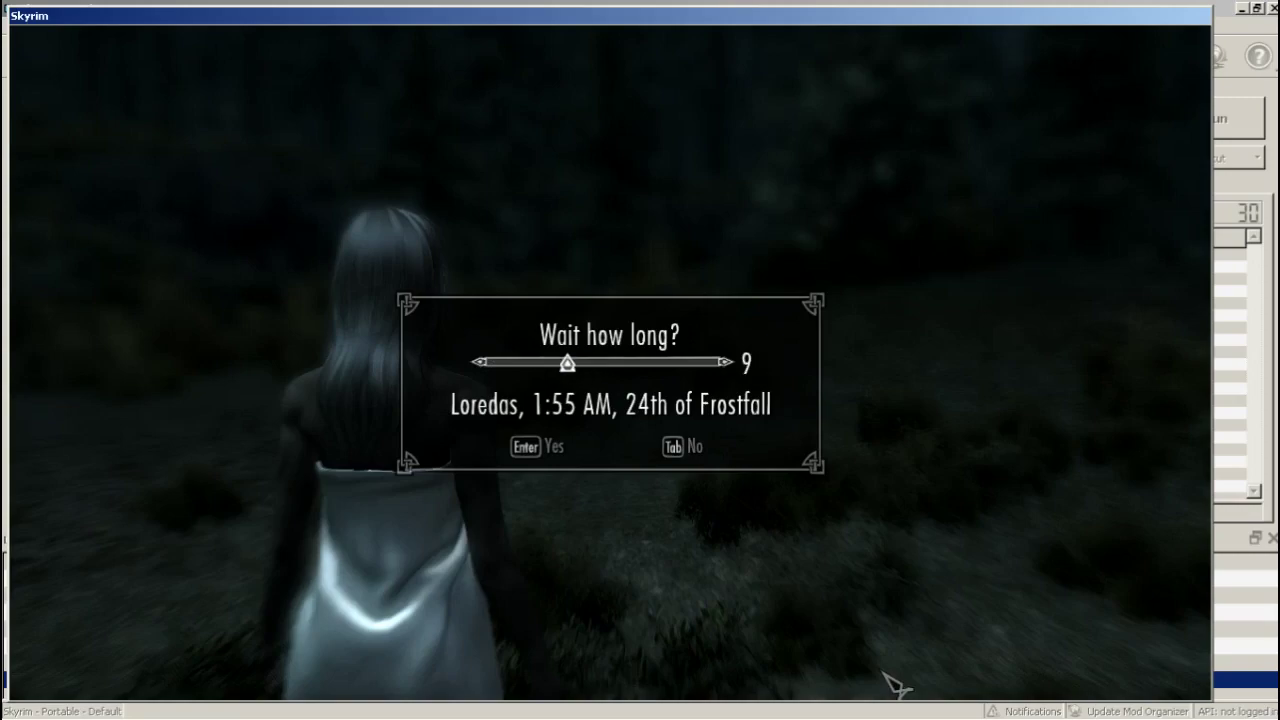
key("Return")
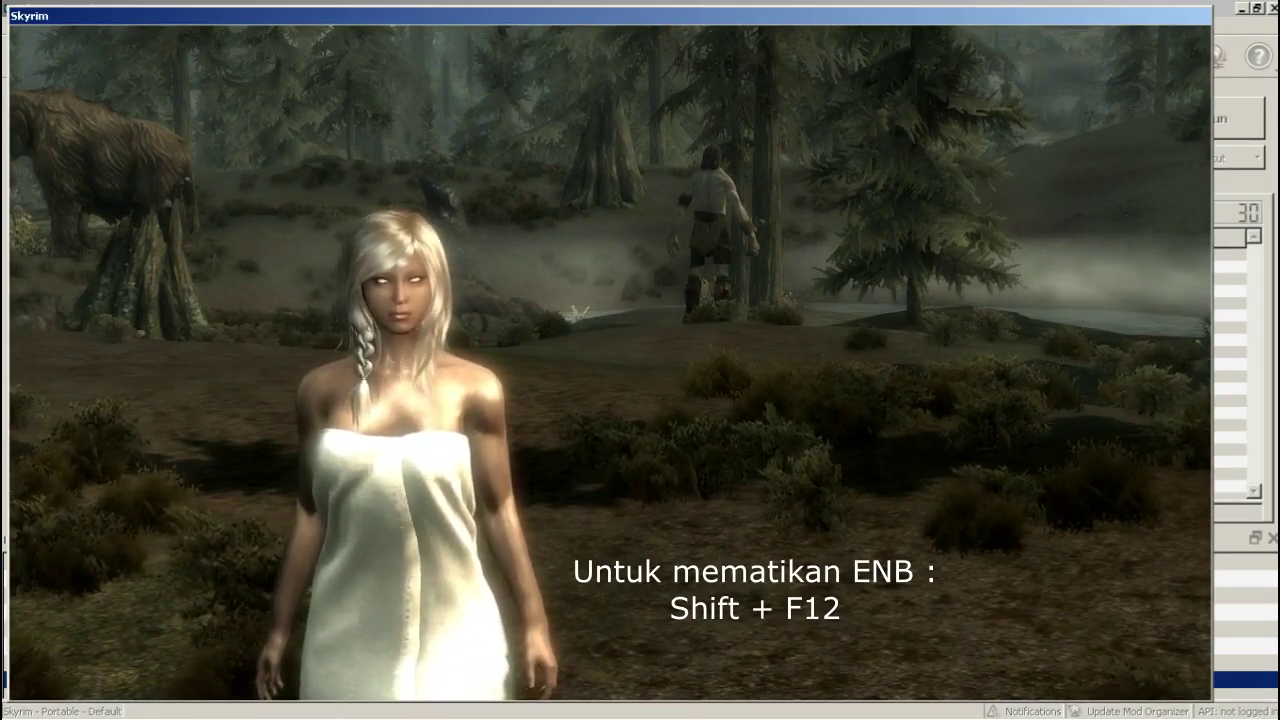
Toggle the ENB effects off and back on to compare the game's look
key("shift+F12")
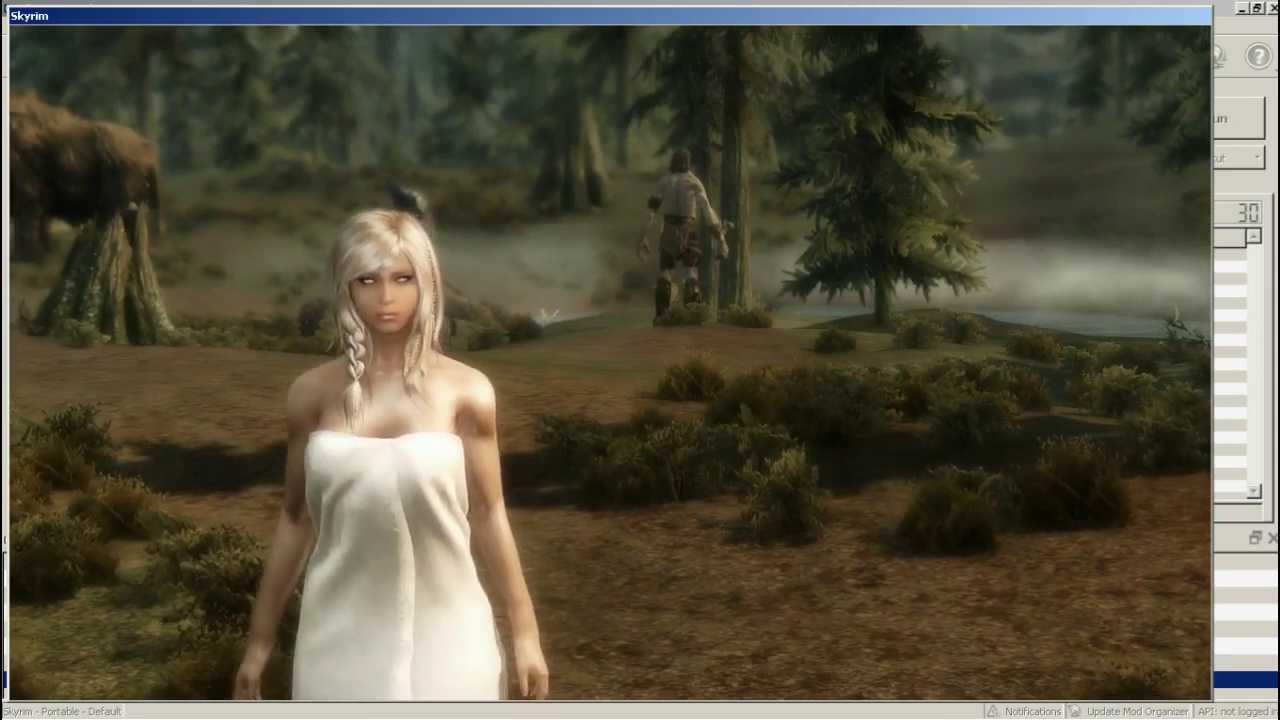
key("shift+F12")
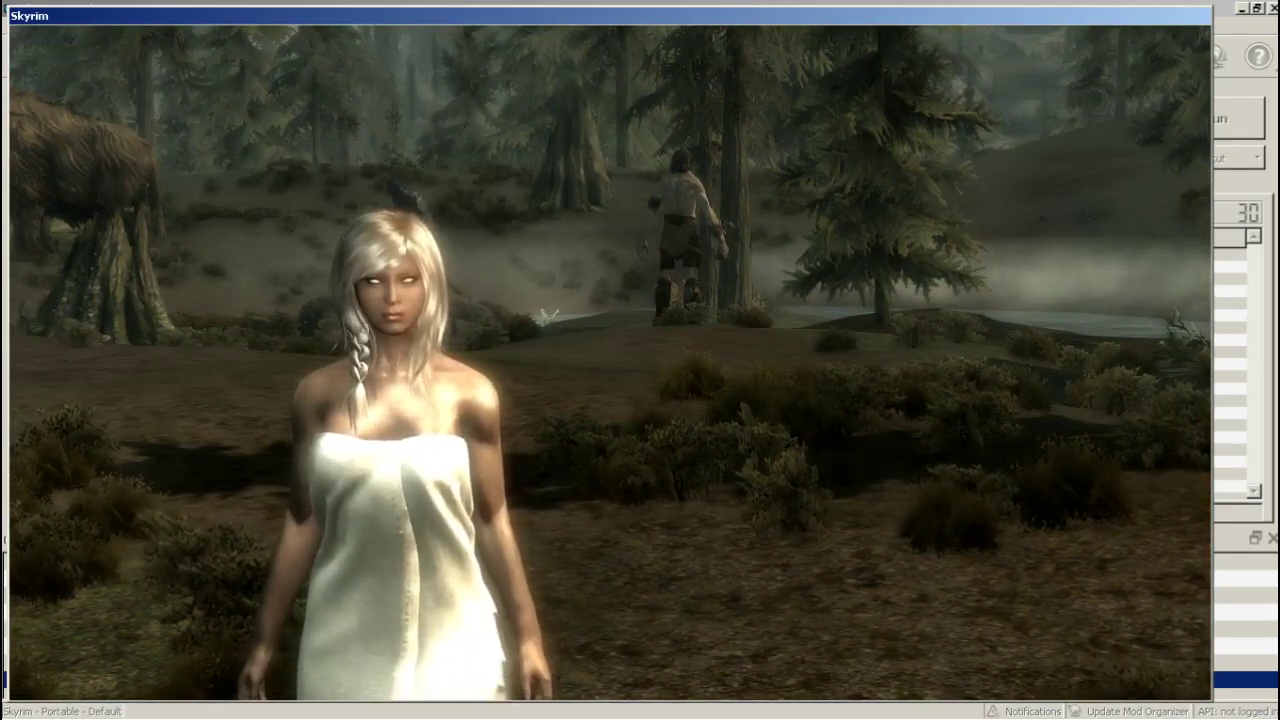
Lower the Brightness in the game's display settings and return to the game
key("Escape")
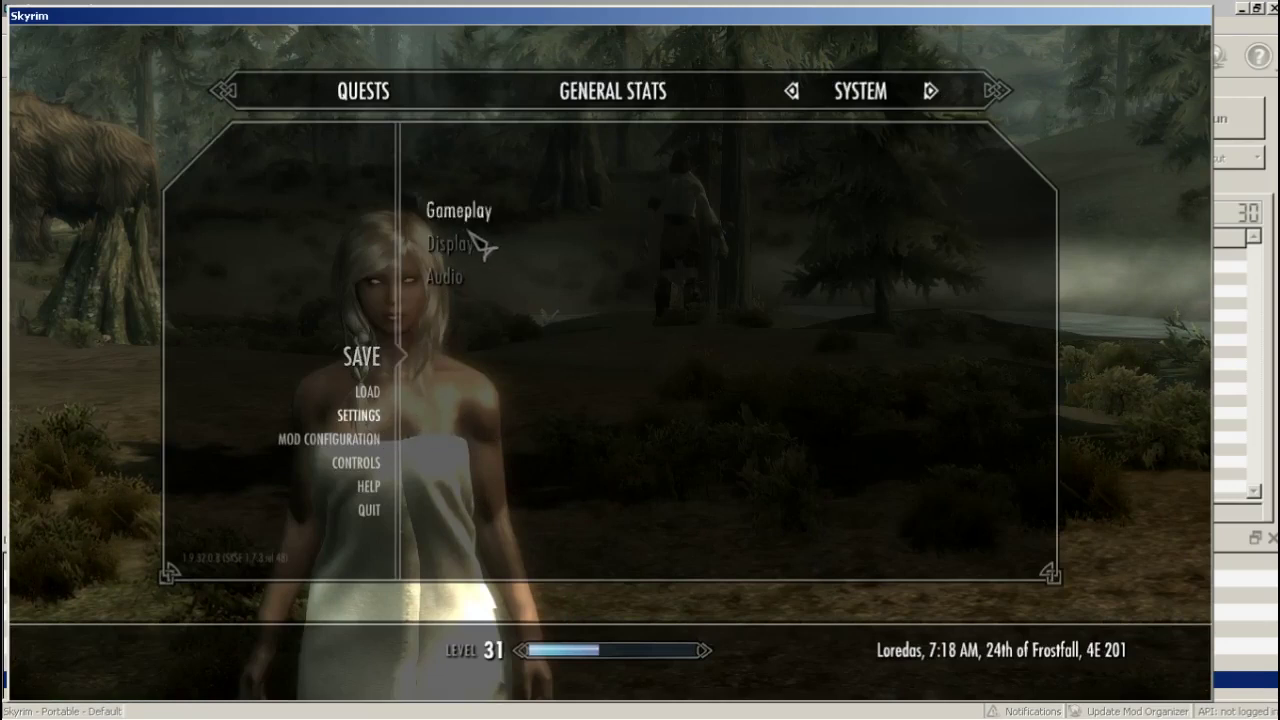
left_click(472, 240)
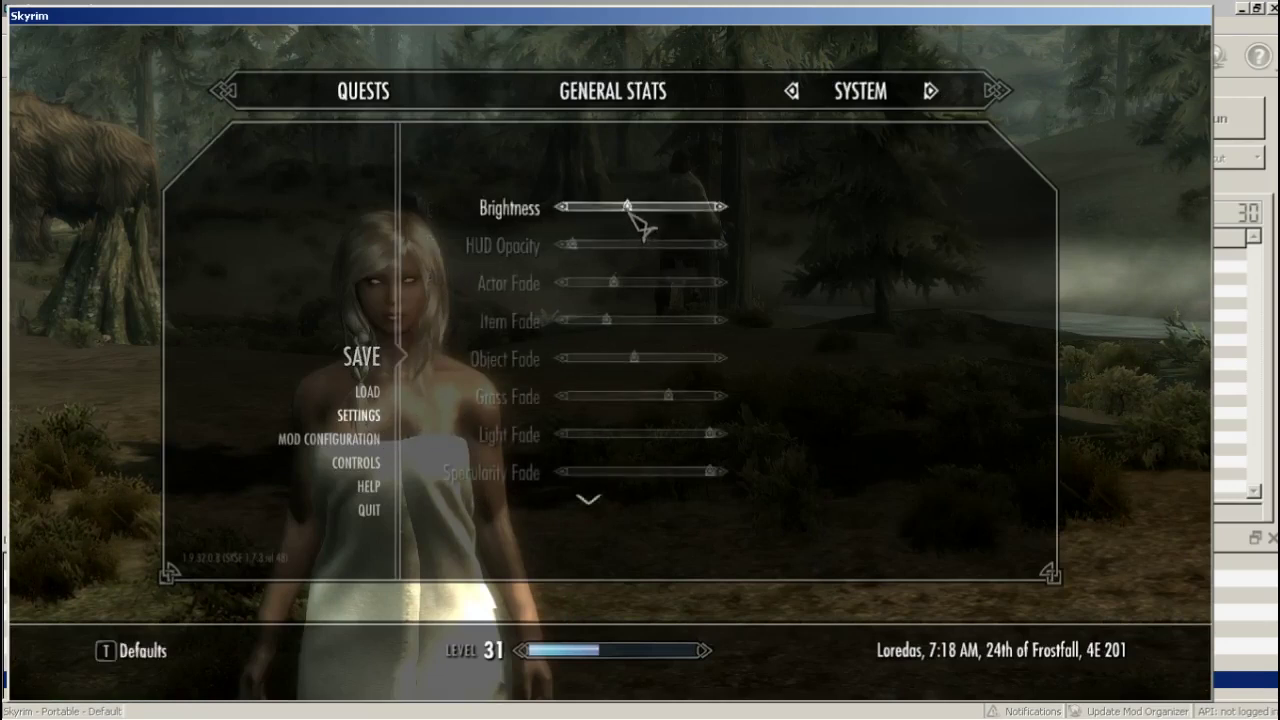
left_click_drag(630, 212, 586, 222)
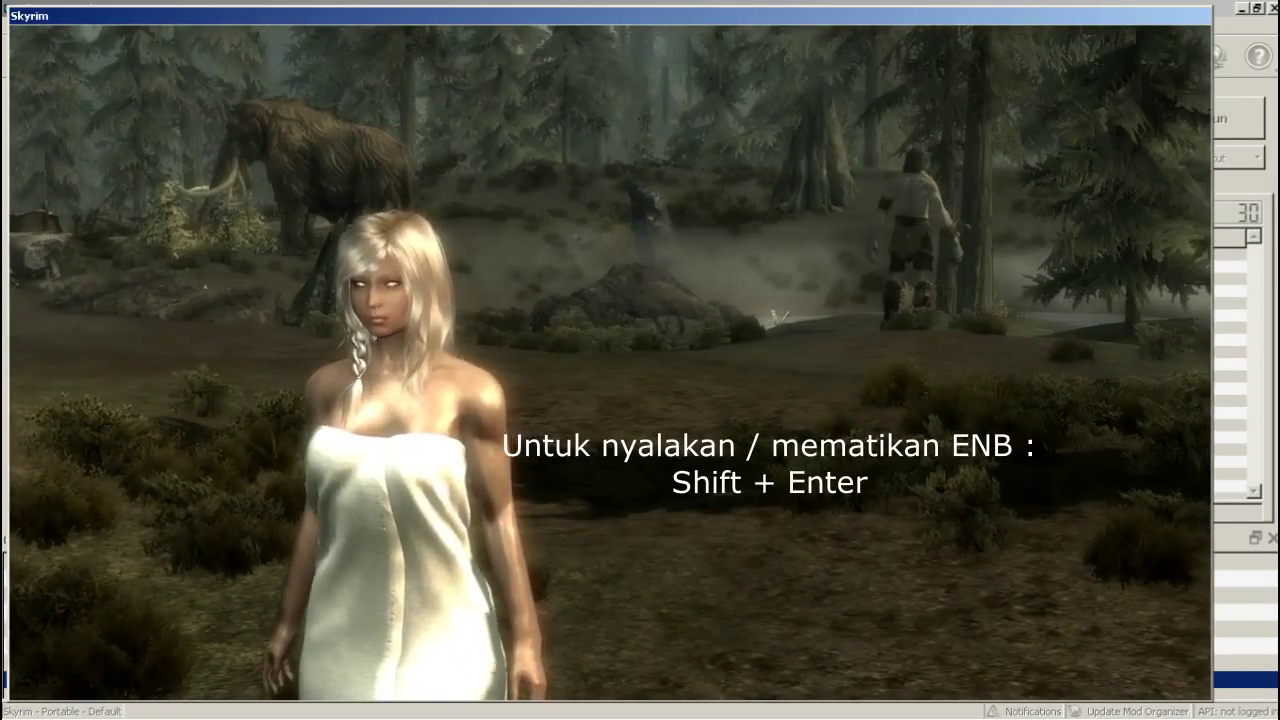
Load the saved configuration in the ENBSeries settings, close them and toggle the ENB effects
key("shift+Return")
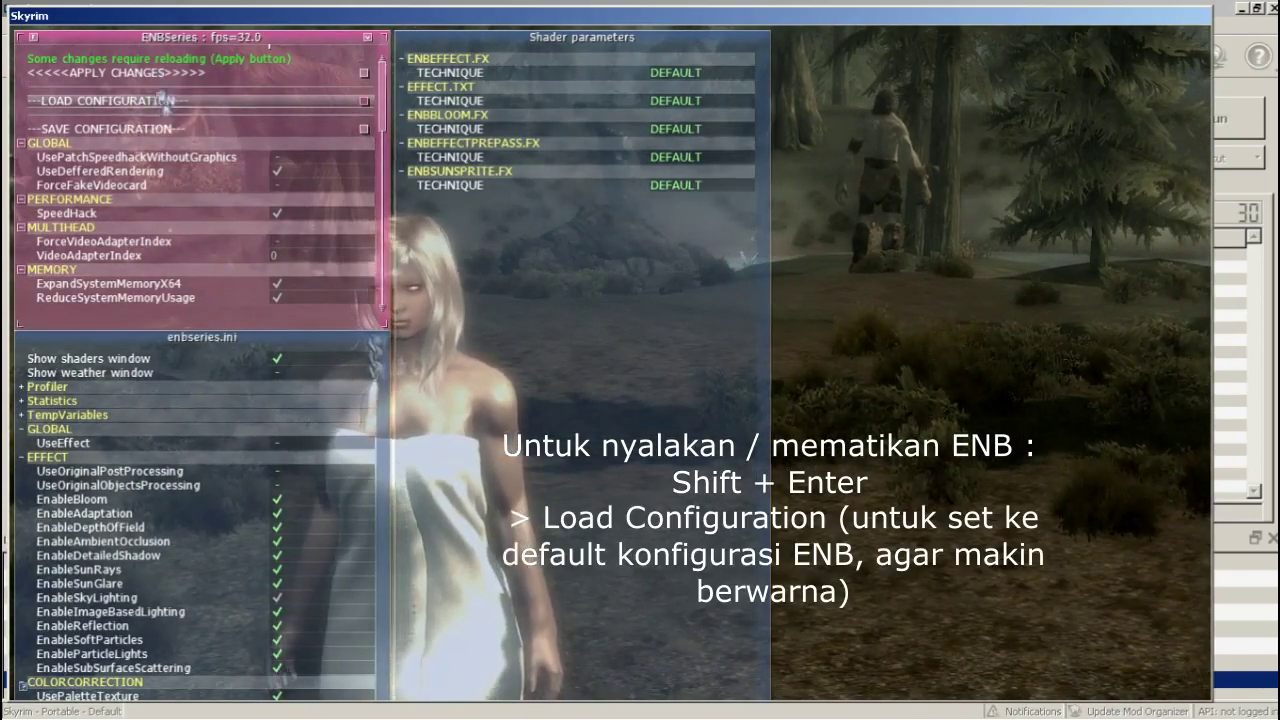
left_click(163, 100)
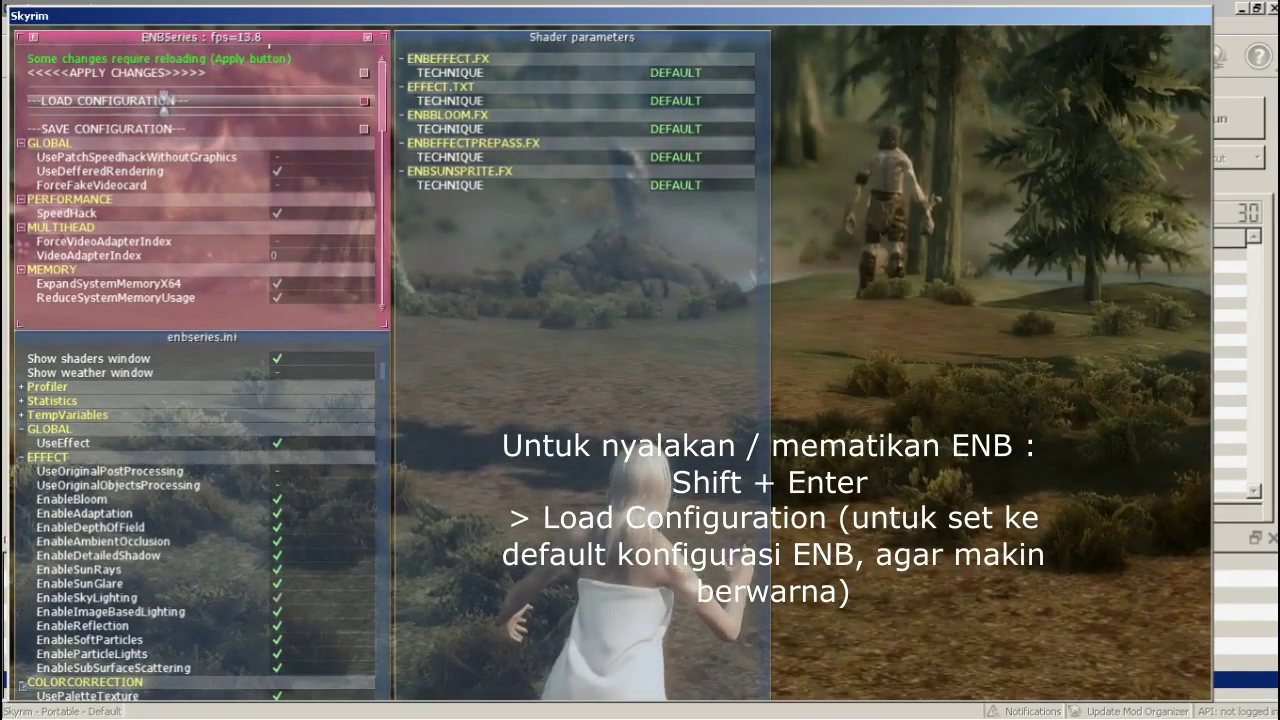
key("shift+Return")
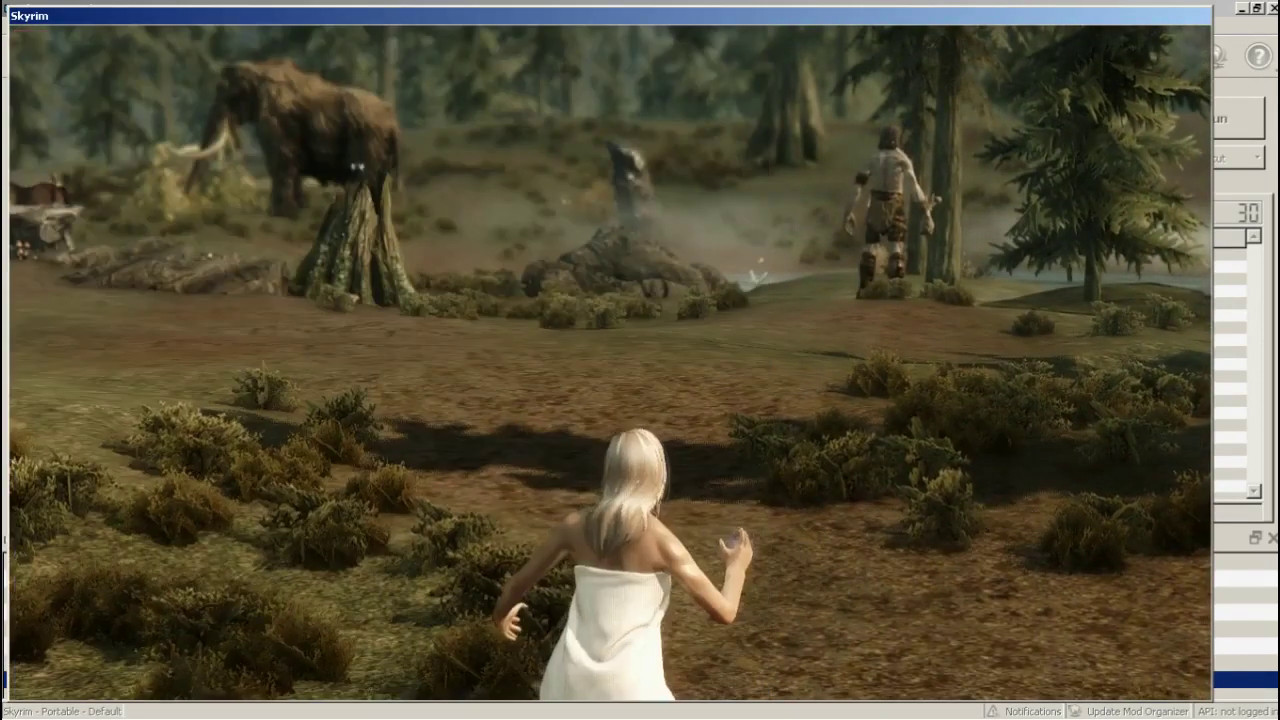
key("shift+F12")
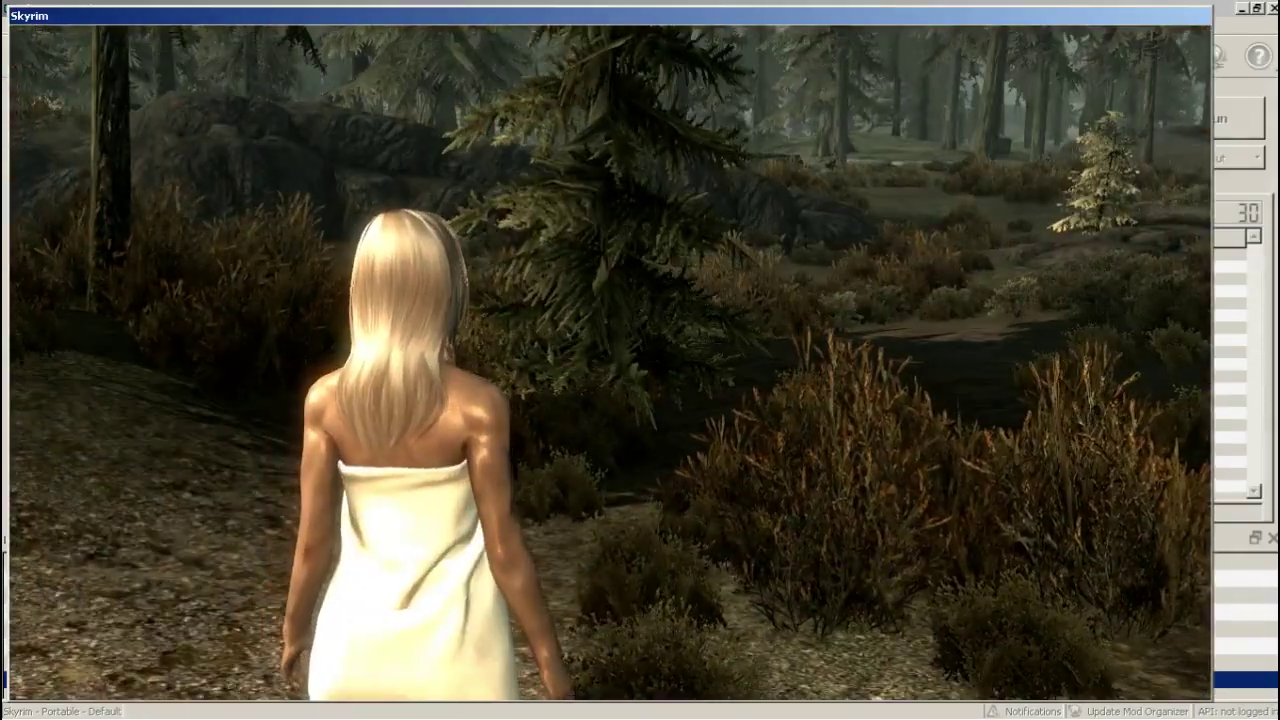
Put the character into the second standing pose of Halo's Poser 1
key("k")
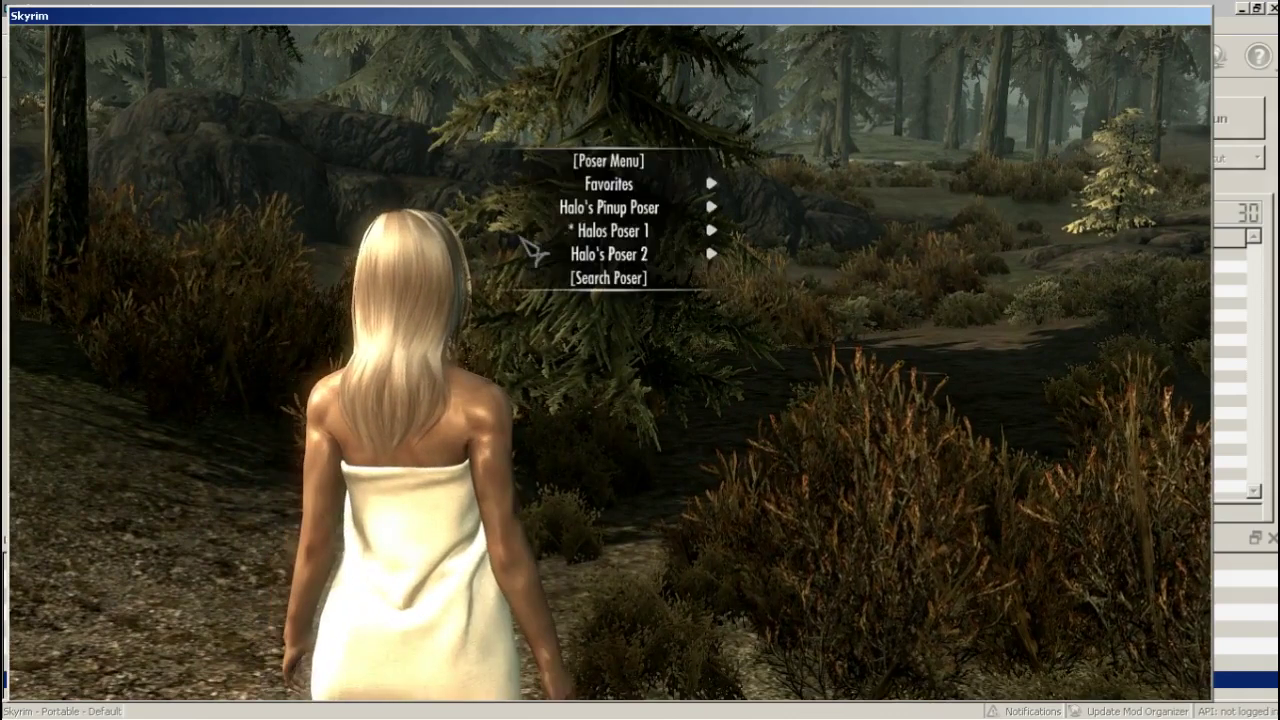
left_click(593, 231)
left_click(588, 203)
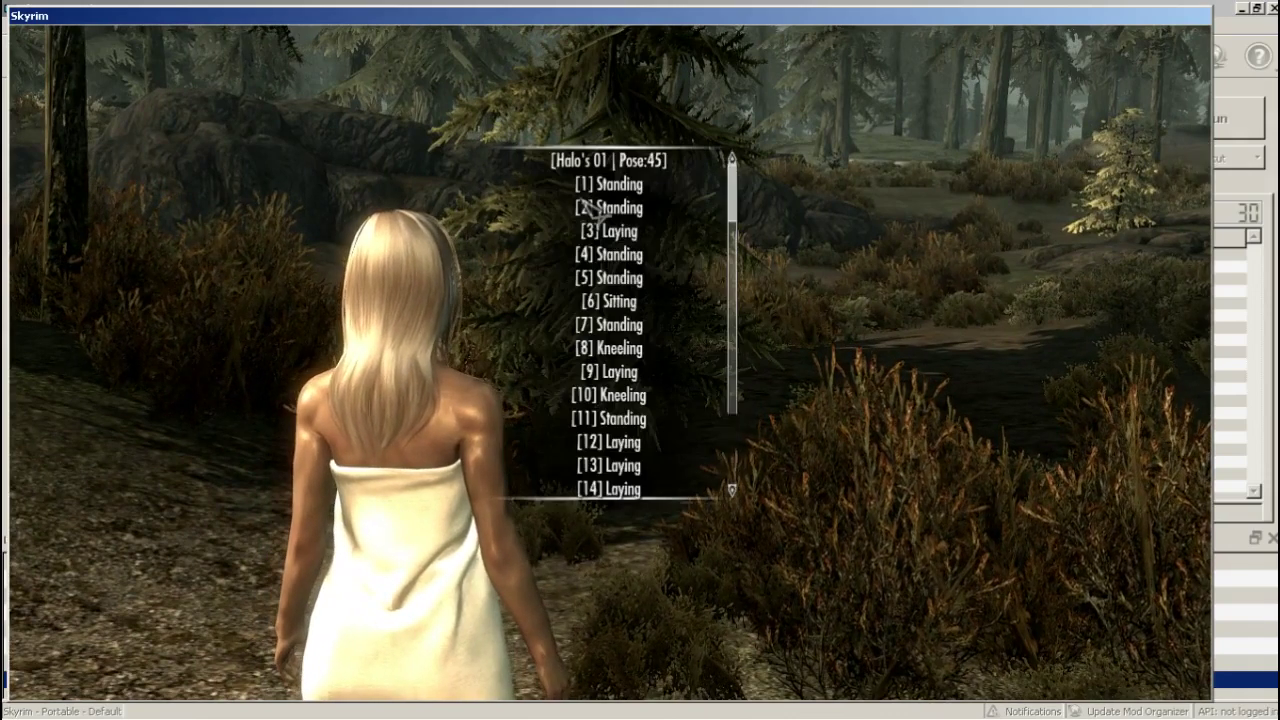
left_click(590, 207)
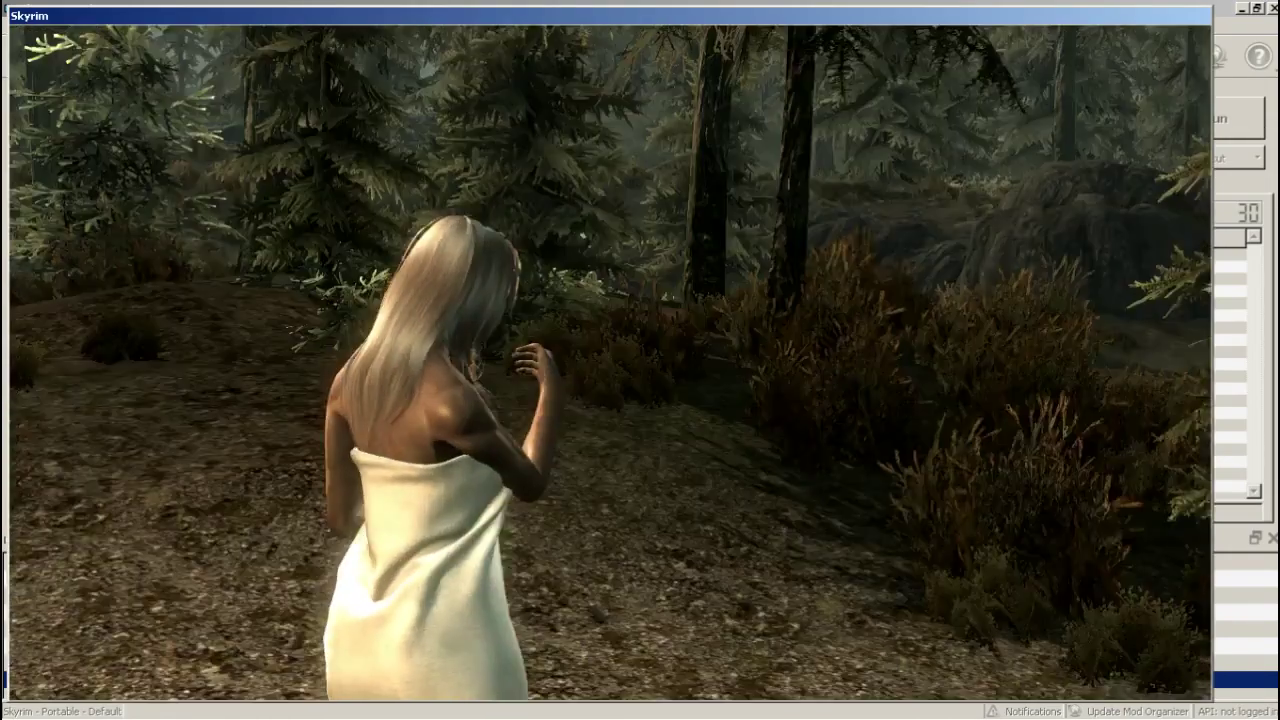
mouse_move(640, 360)
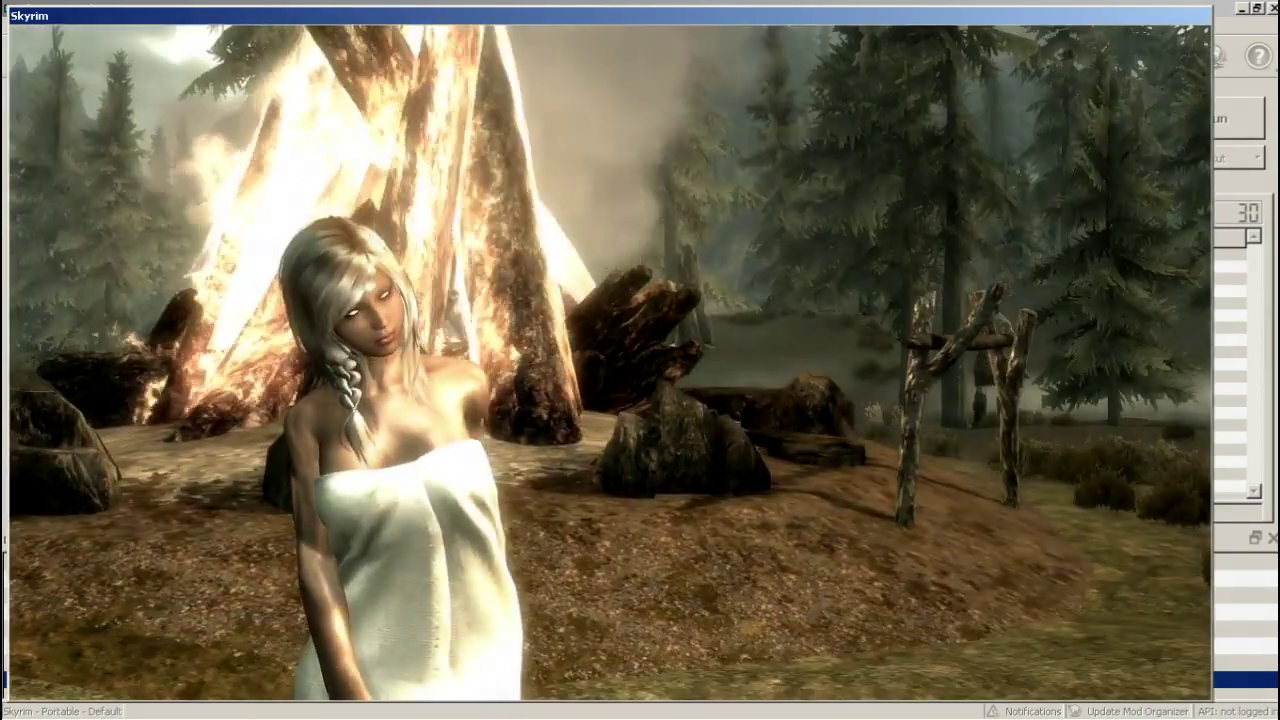
Freeze the game with the free camera (tfc 1), set its speed with sucsm 6 and narrow the view with fov 30
key("grave")
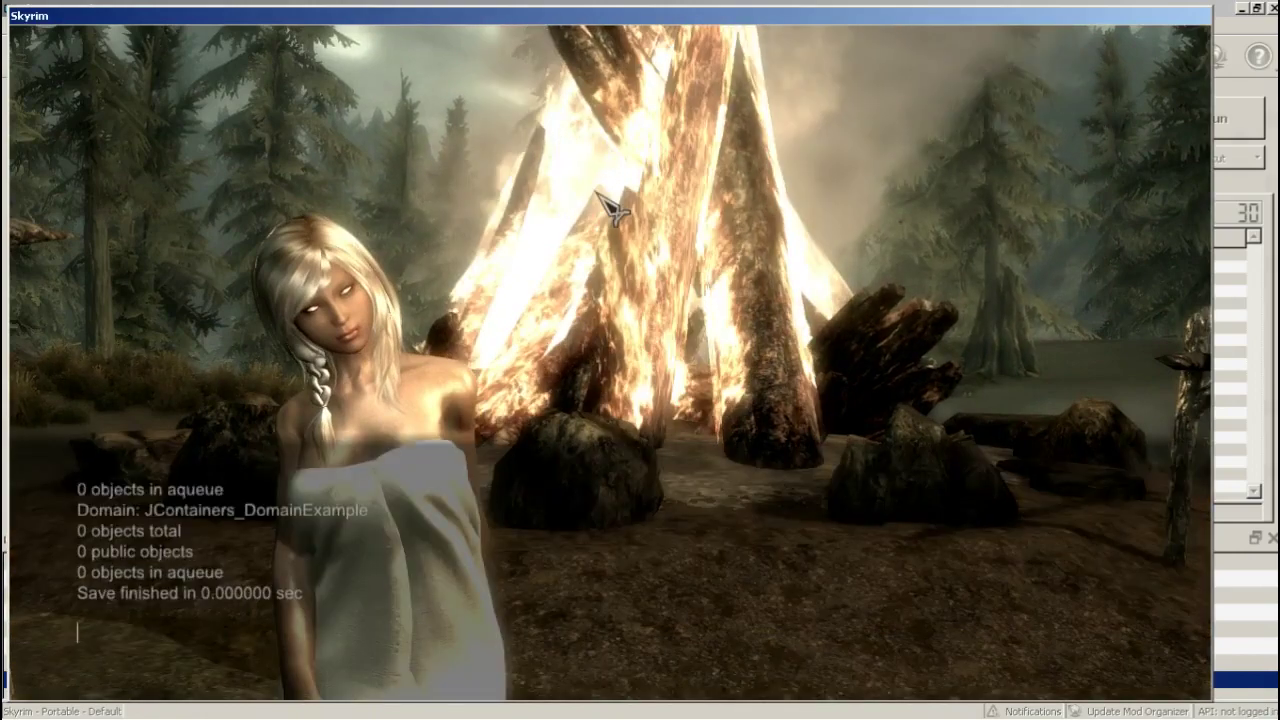
type("tfc 1")
key("Return")
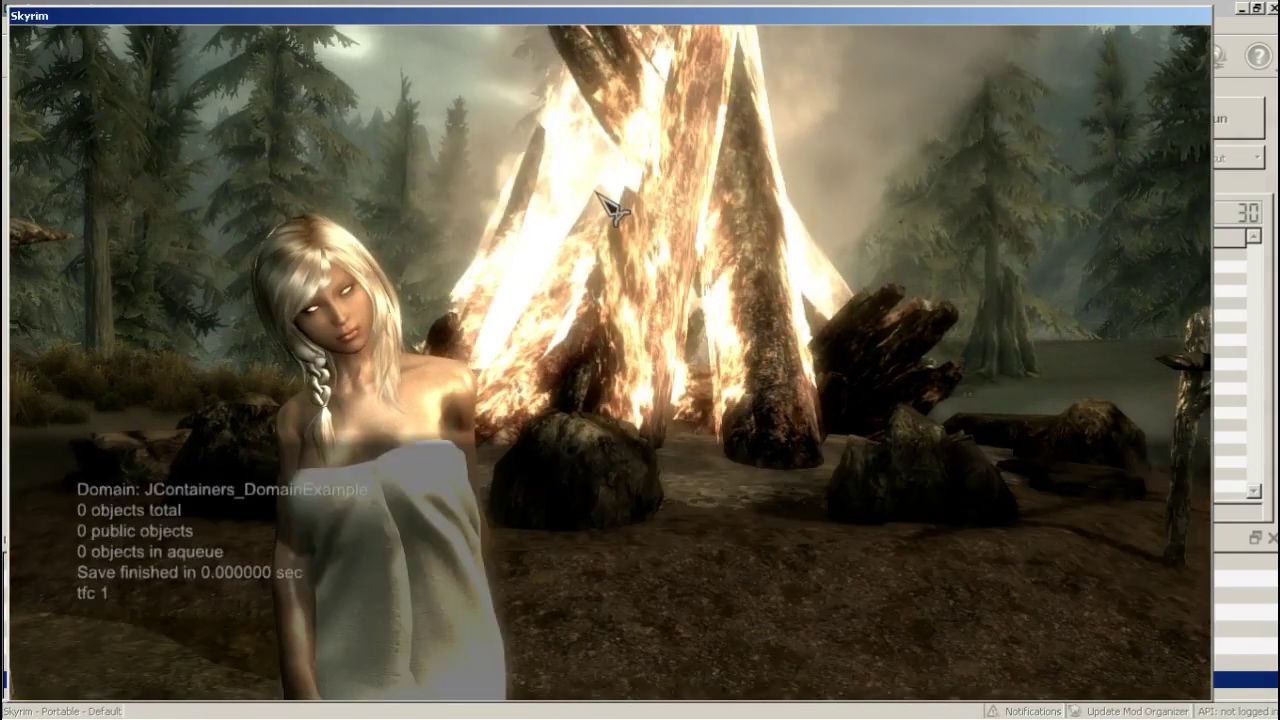
type("sucsm 6")
key("Return")
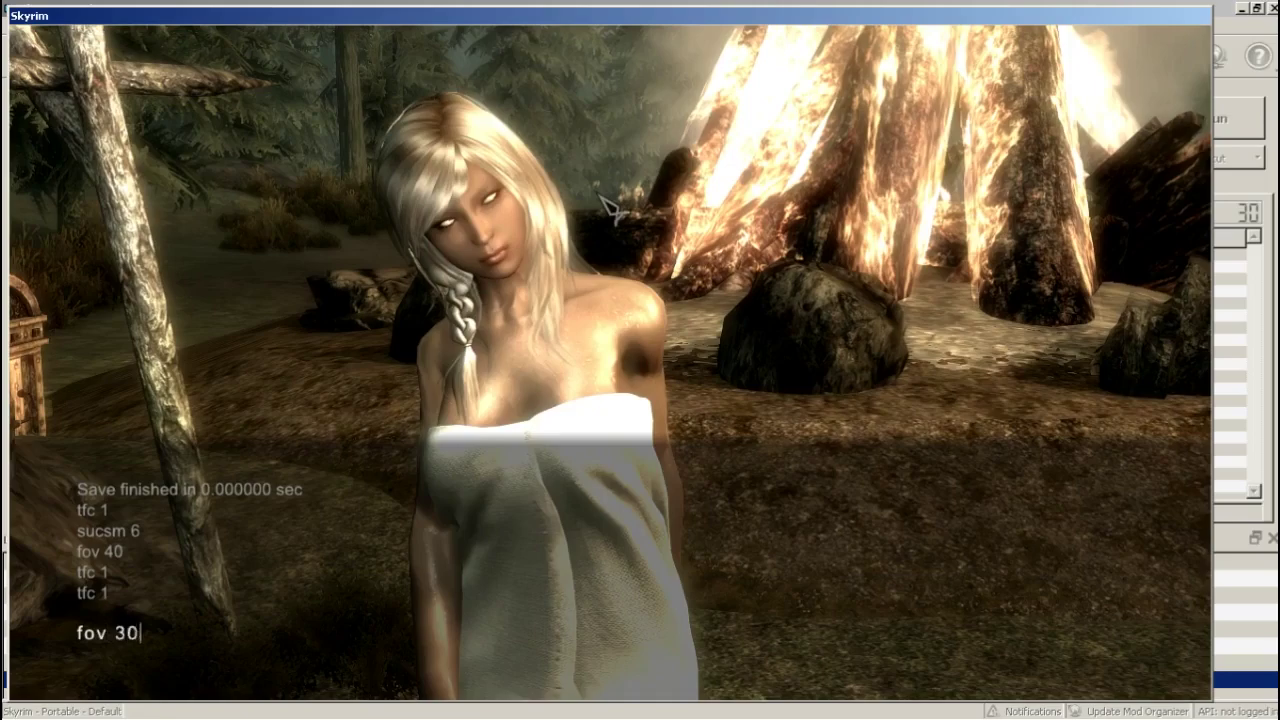
key("Return")
key("grave")
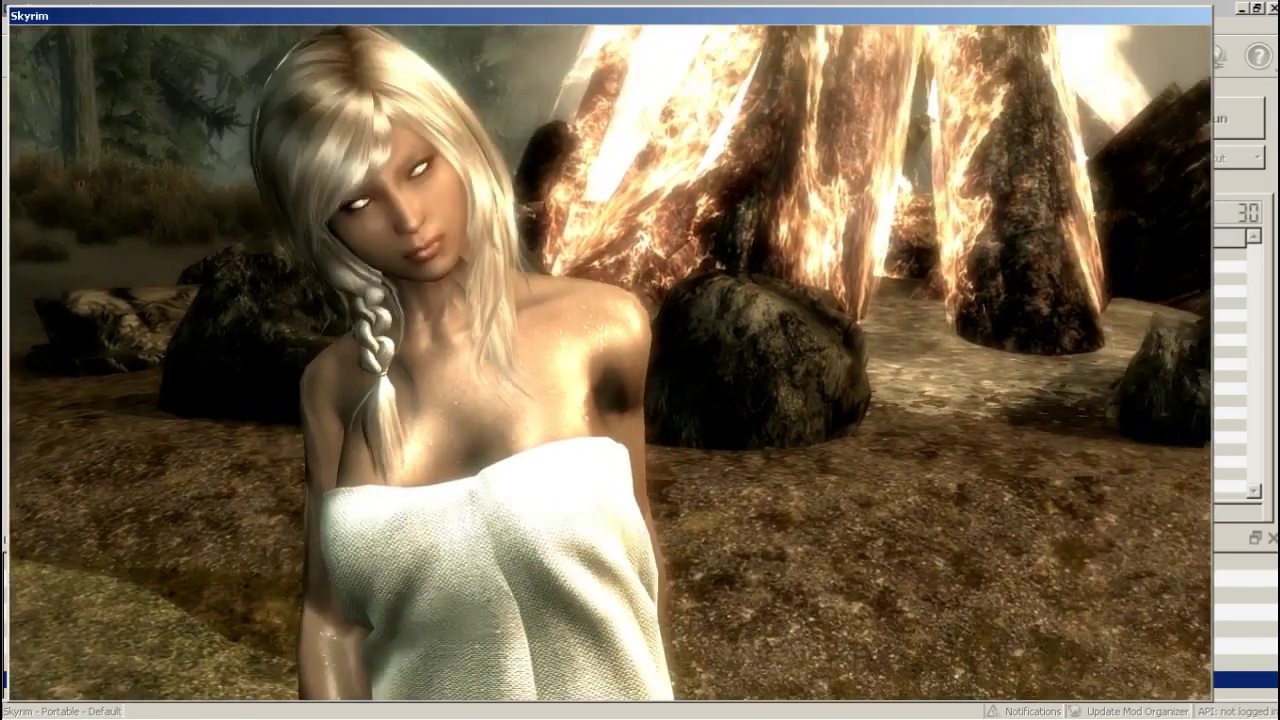
Reframe the character beside the bonfire with the free camera and toggle the ENB effects to compare
key("w")
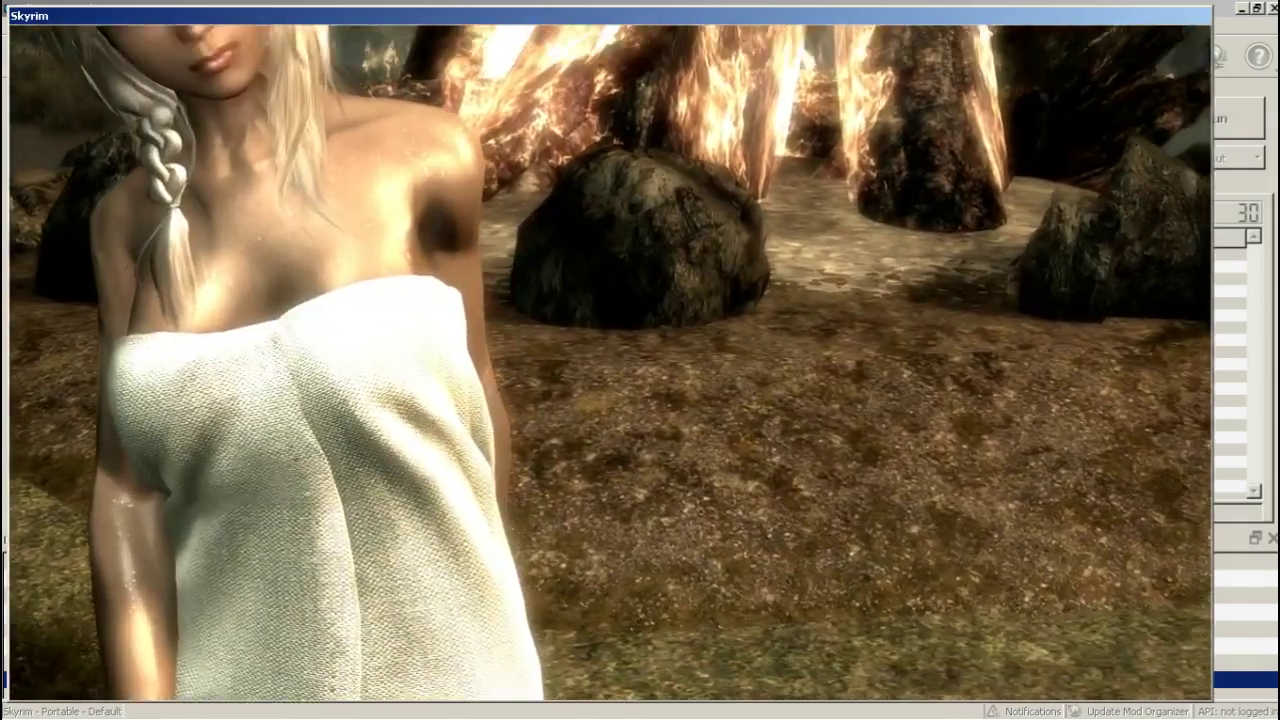
key("s")
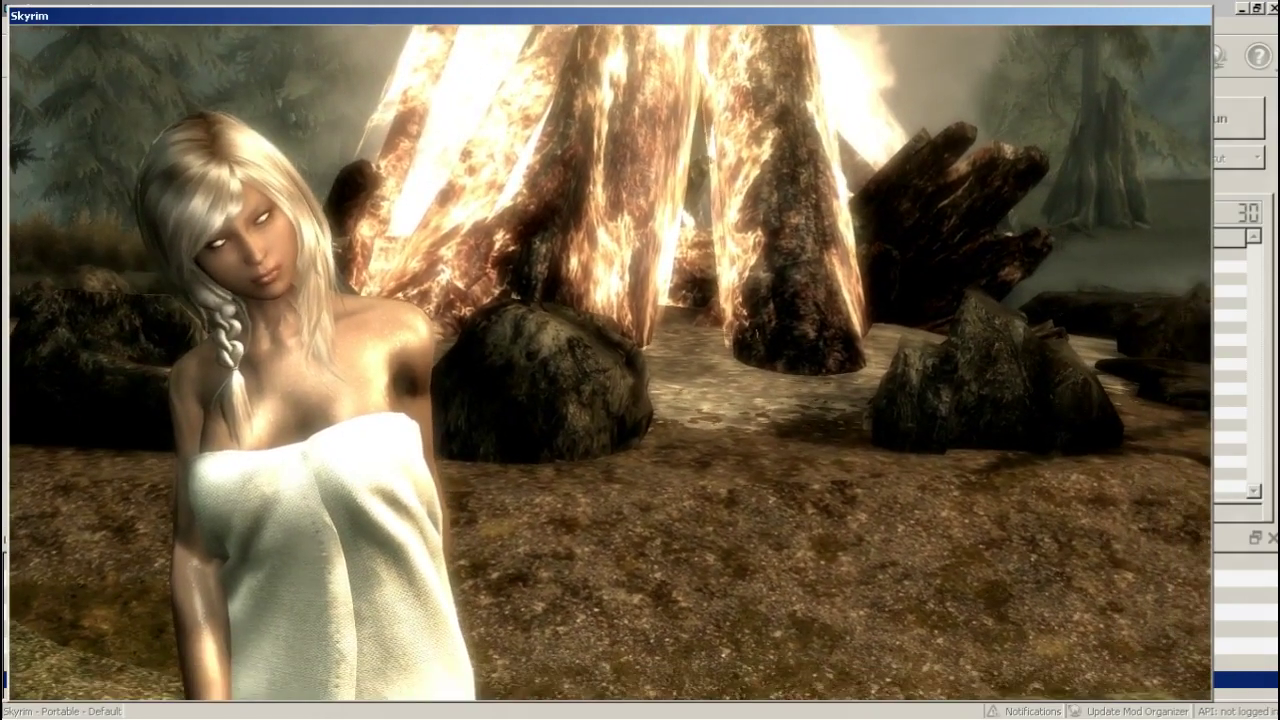
key("a")
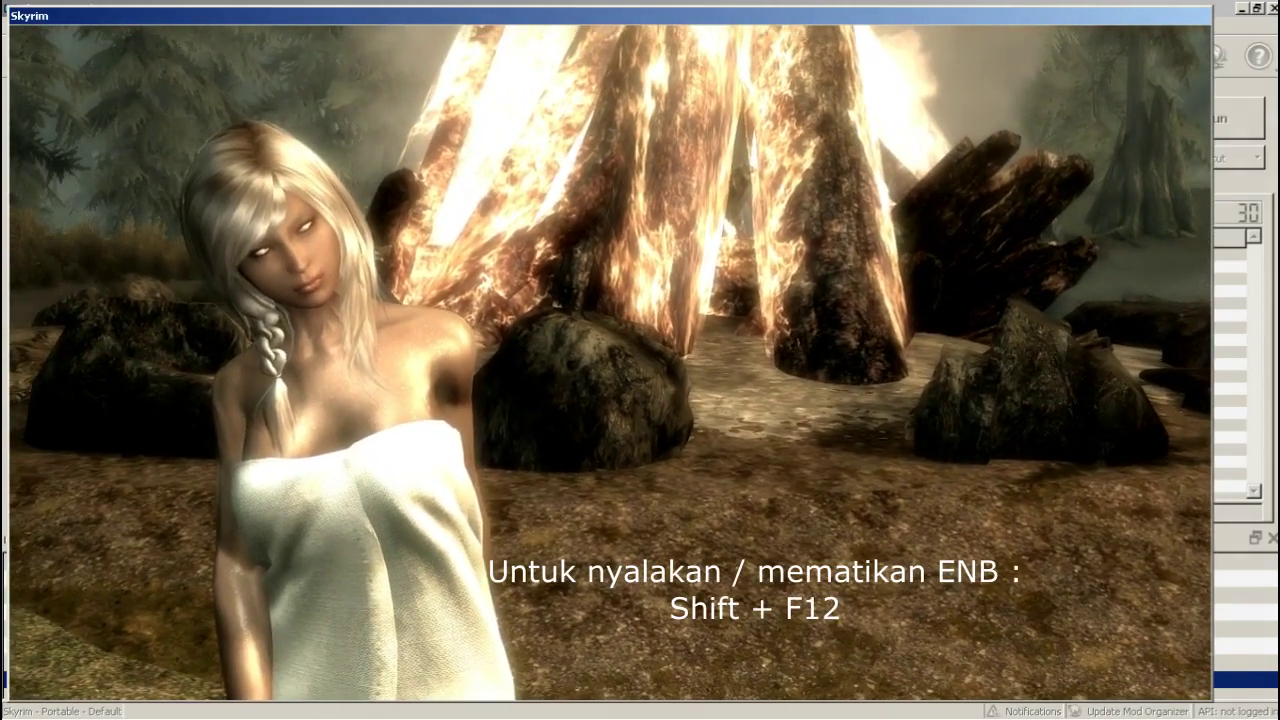
key("shift+F12")
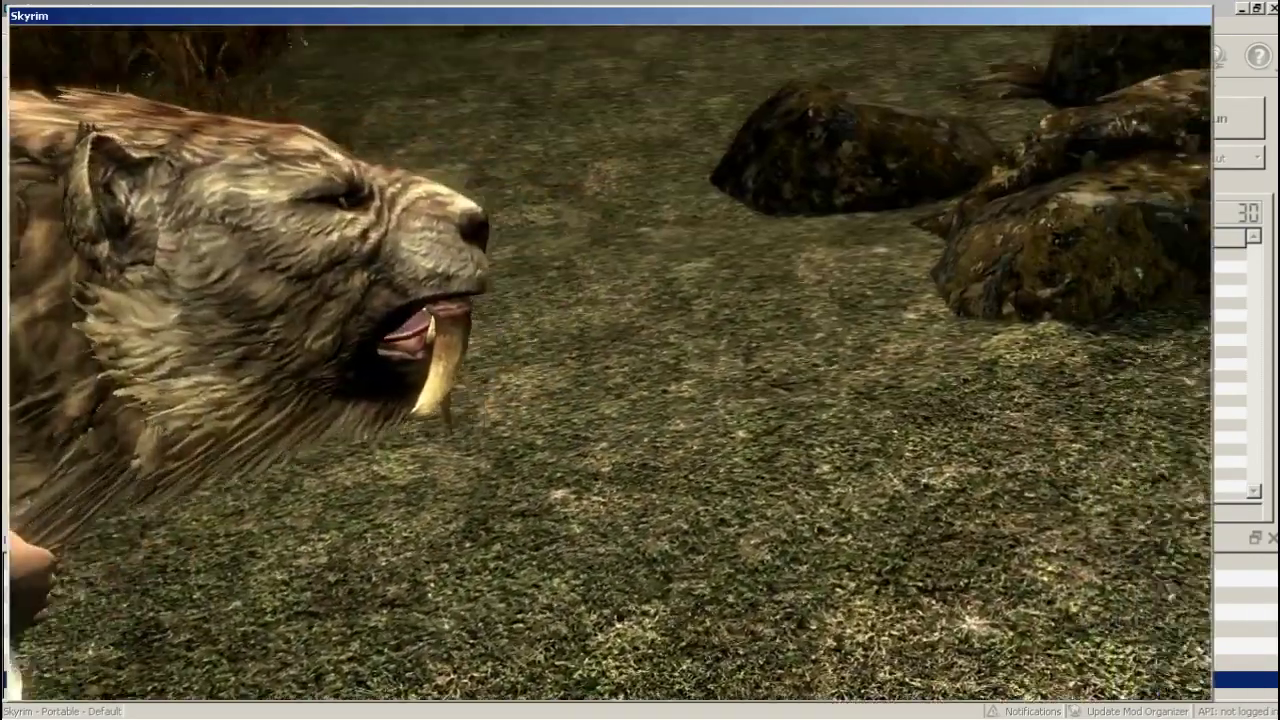
Adjust the field of view through the console and toggle the ENB effects with the character and sabre cat in frame
key("grave")
type("fov")
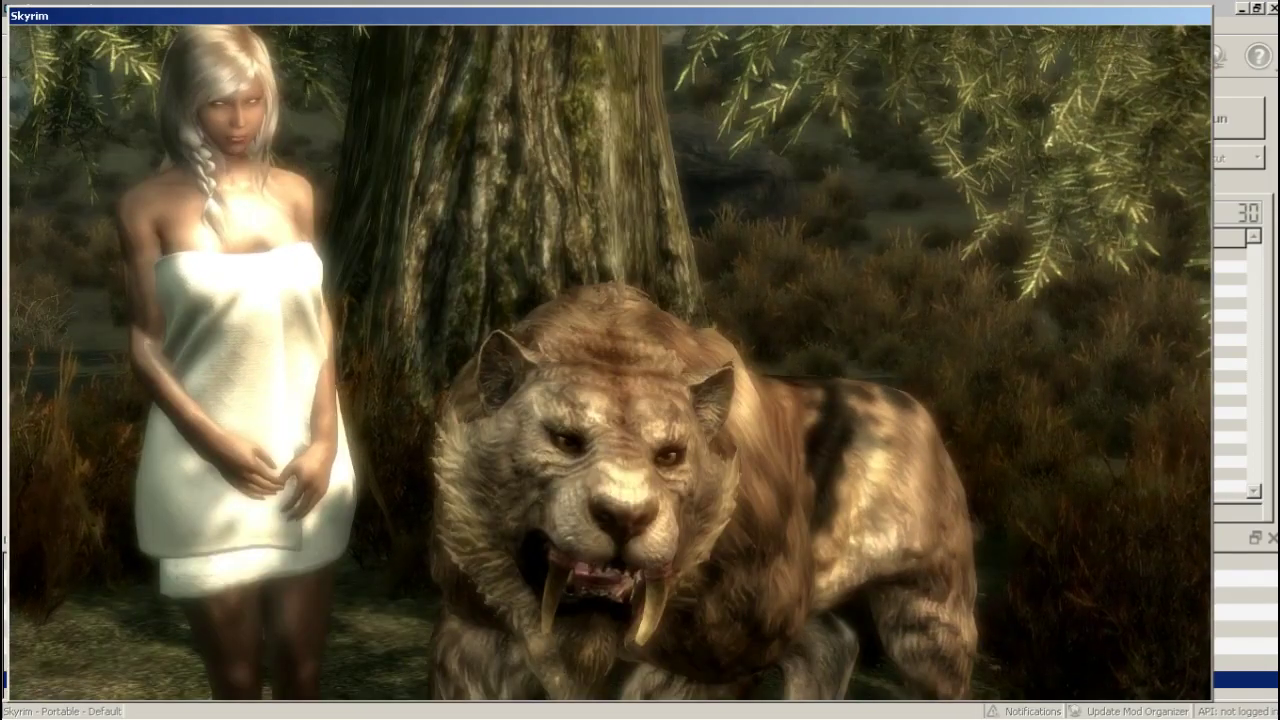
key("shift+F12")
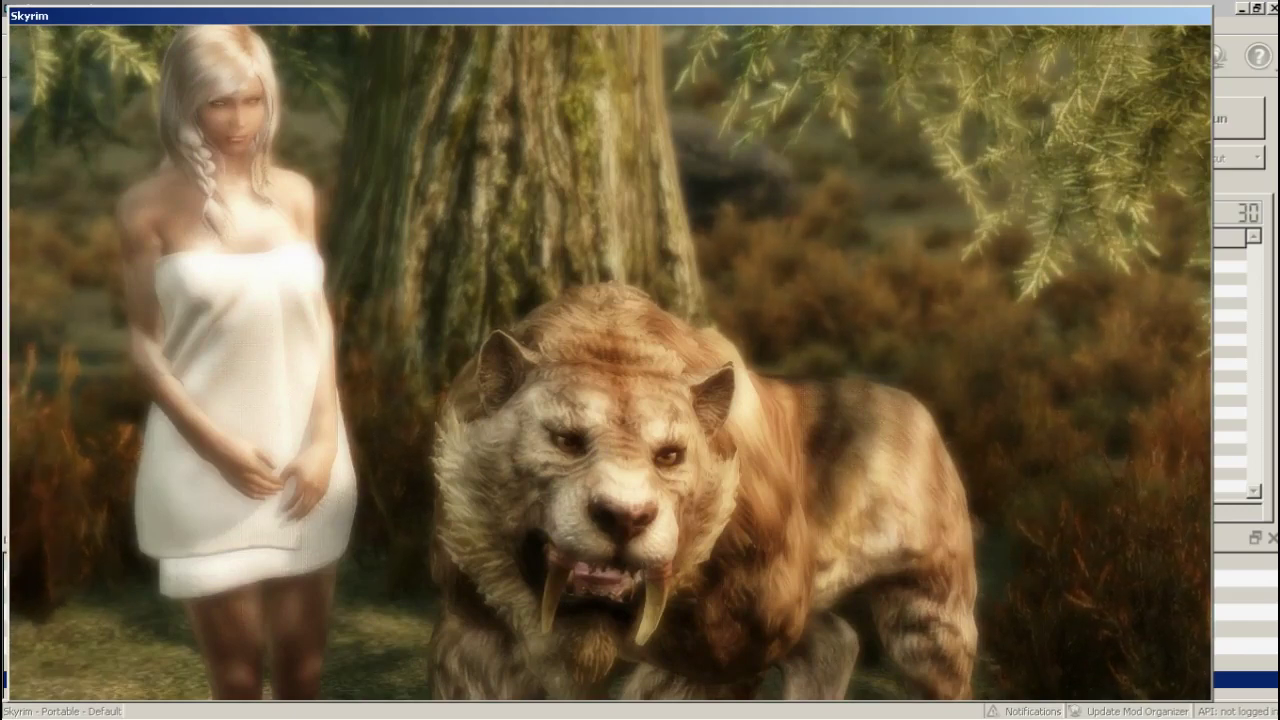
Set Dynavision's depth of field to Static in the mod configuration and return to the game
key("Escape")
left_click(352, 444)
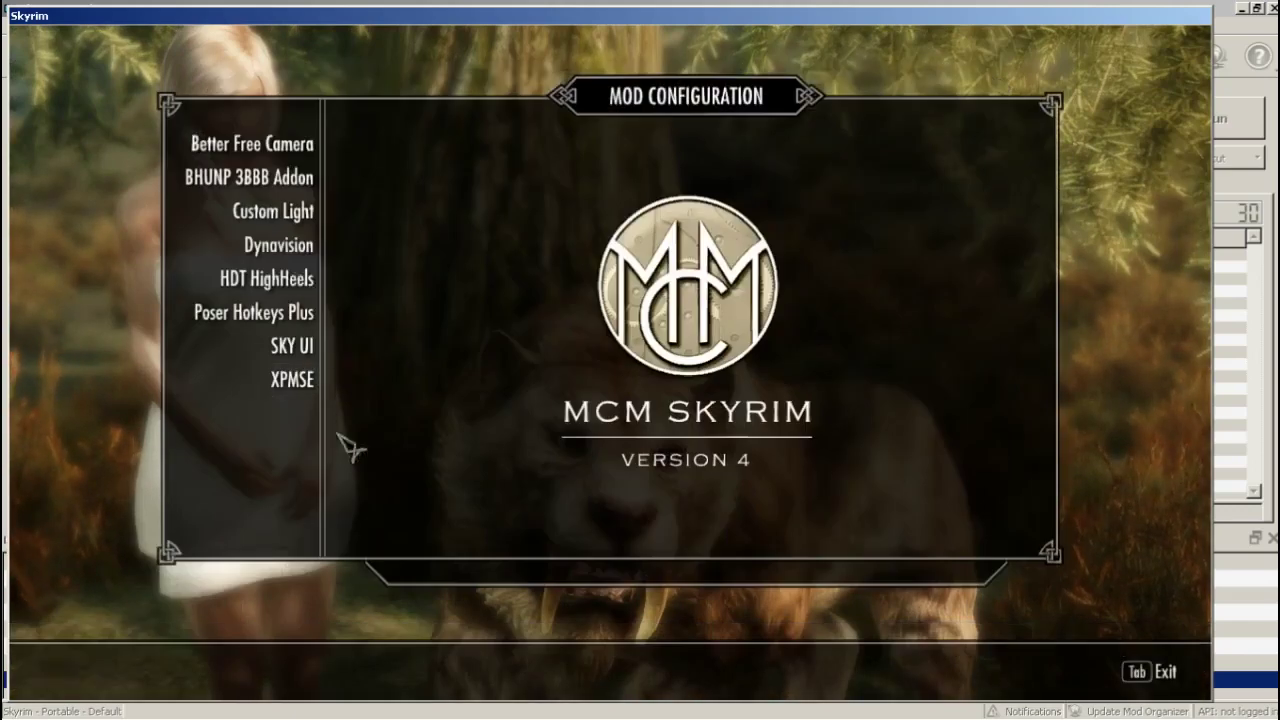
left_click(275, 255)
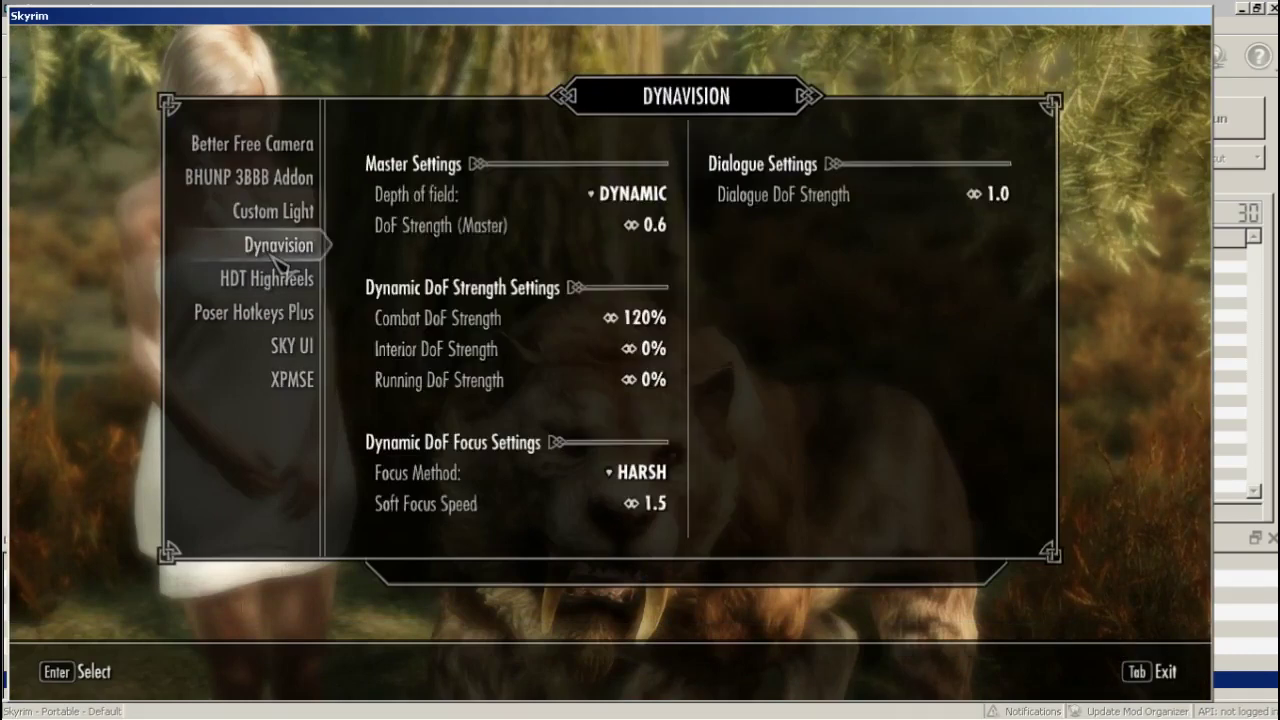
left_click(553, 202)
left_click(731, 397)
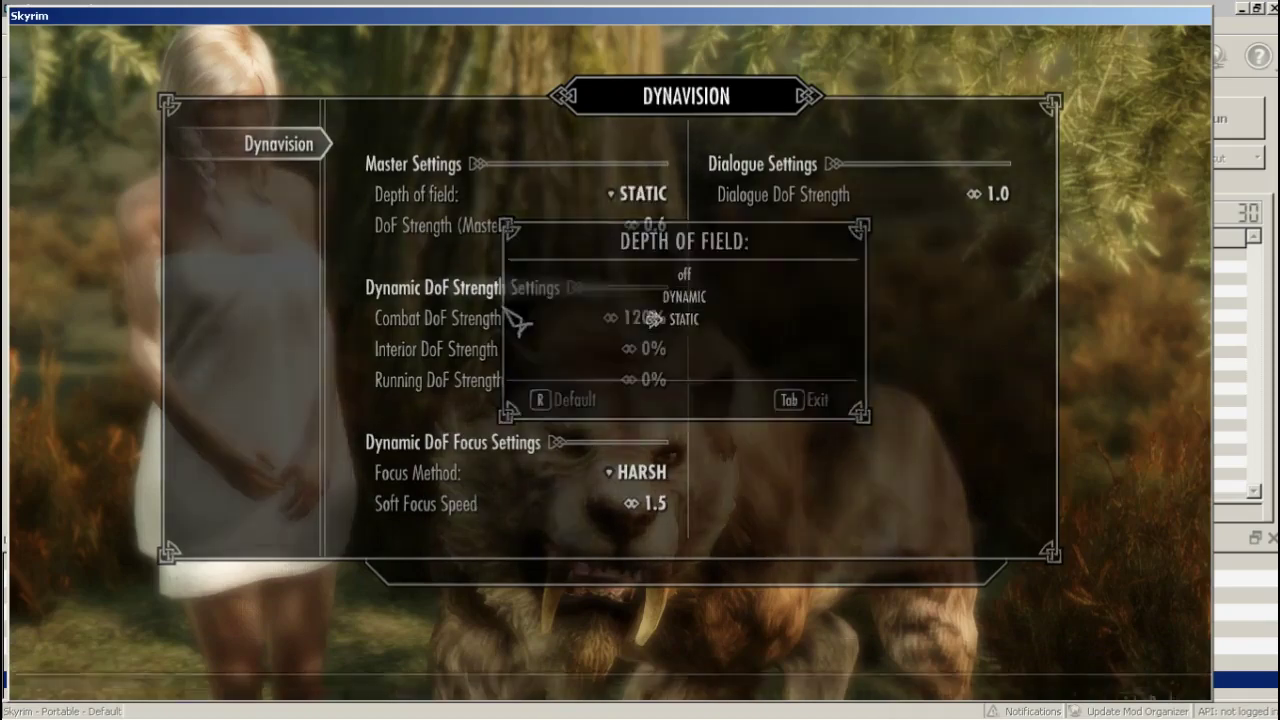
key("Tab")
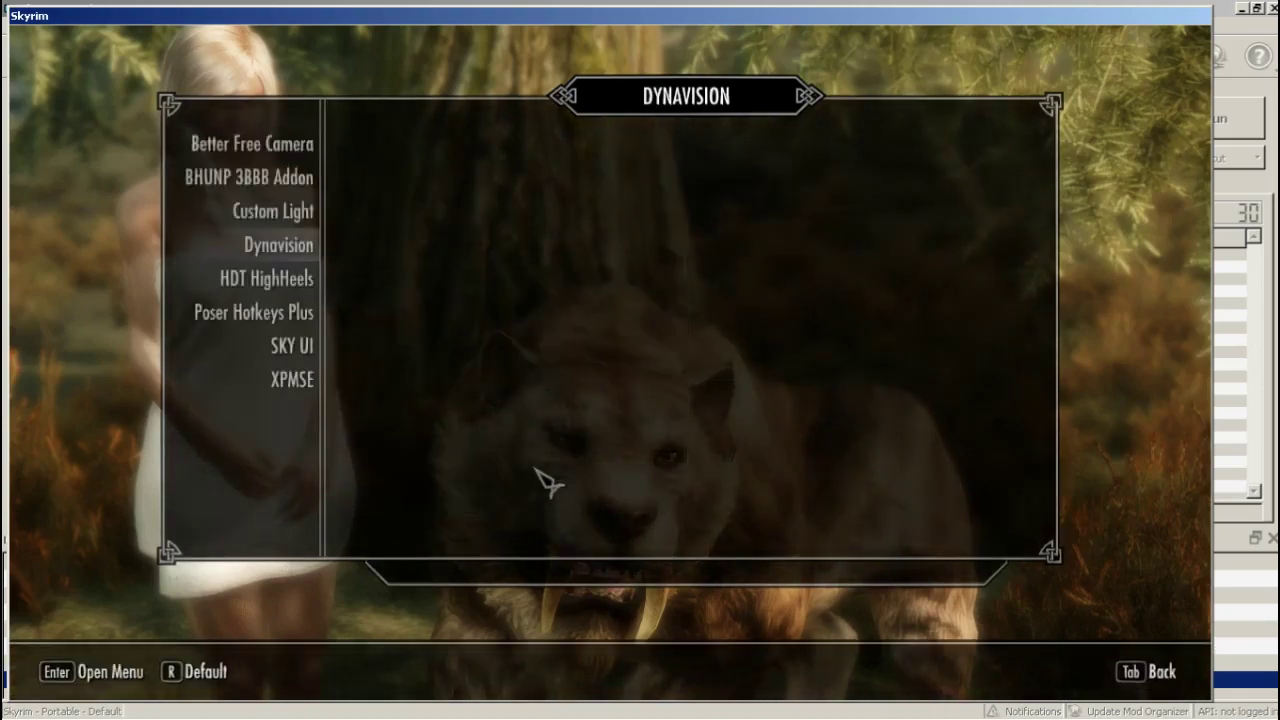
key("Tab")
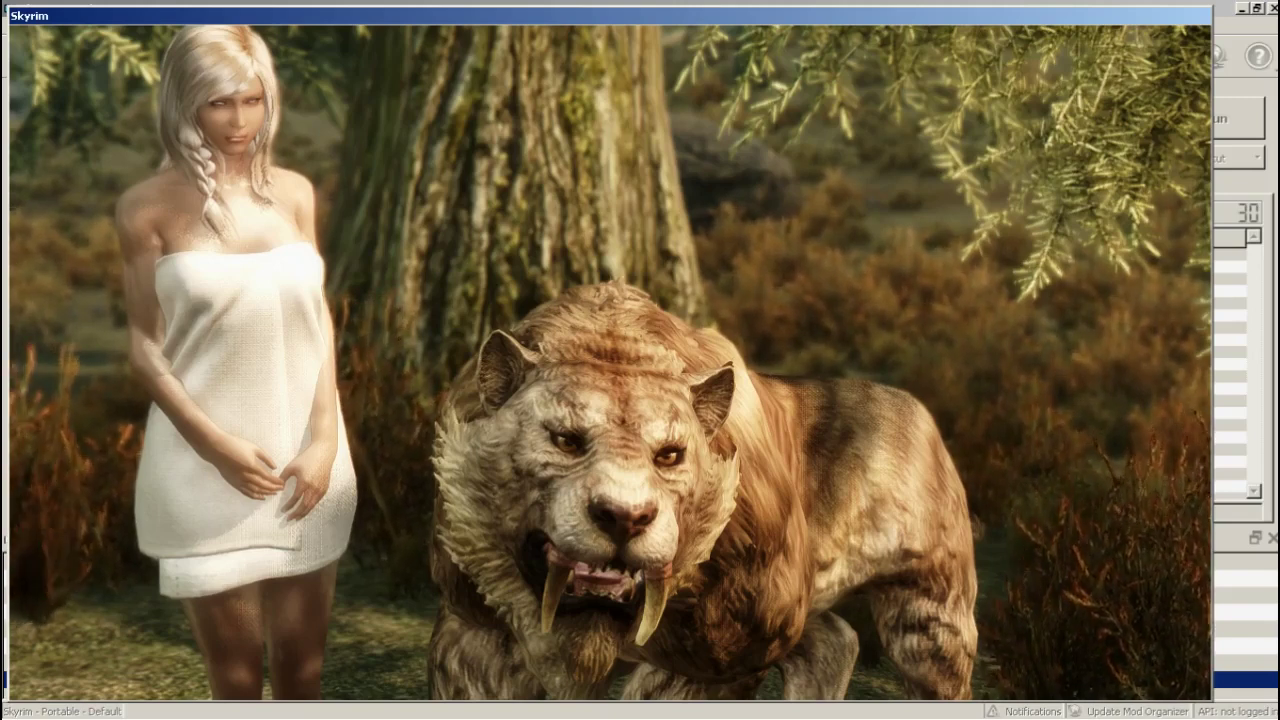
Open the Better Free Camera page in the game's mod configuration
key("Escape")
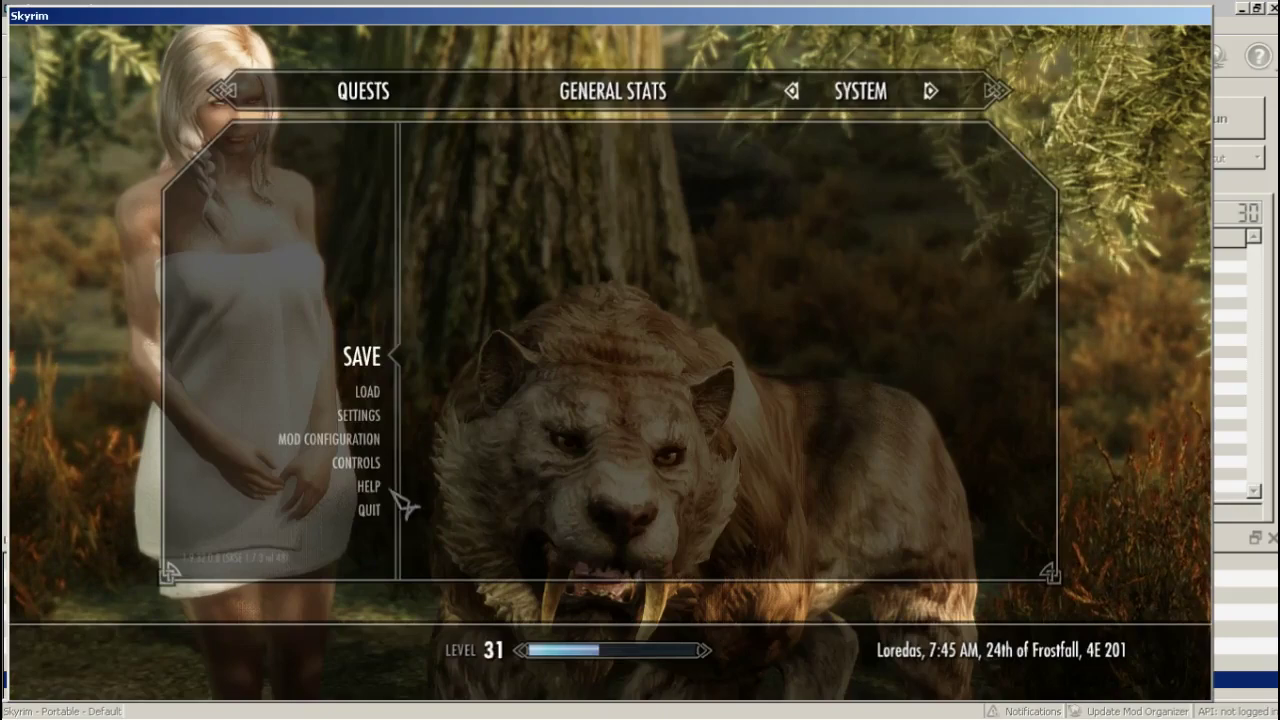
key("Escape")
key("Escape")
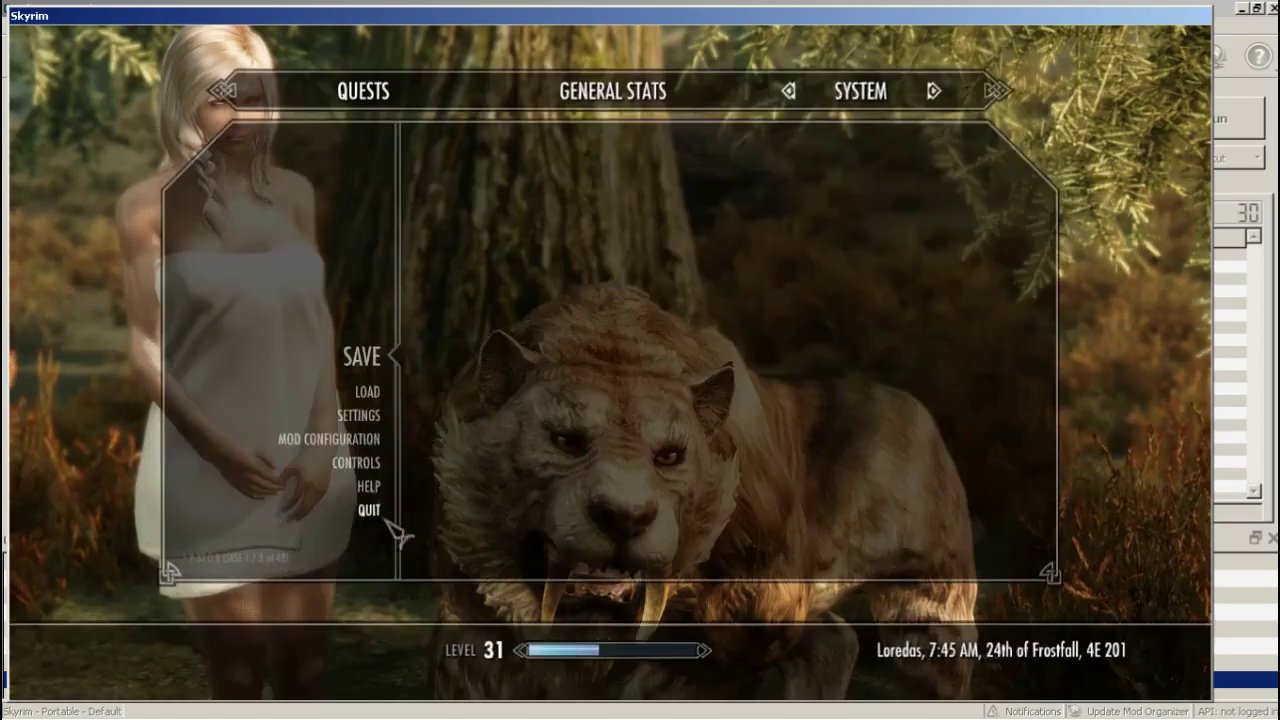
left_click(345, 440)
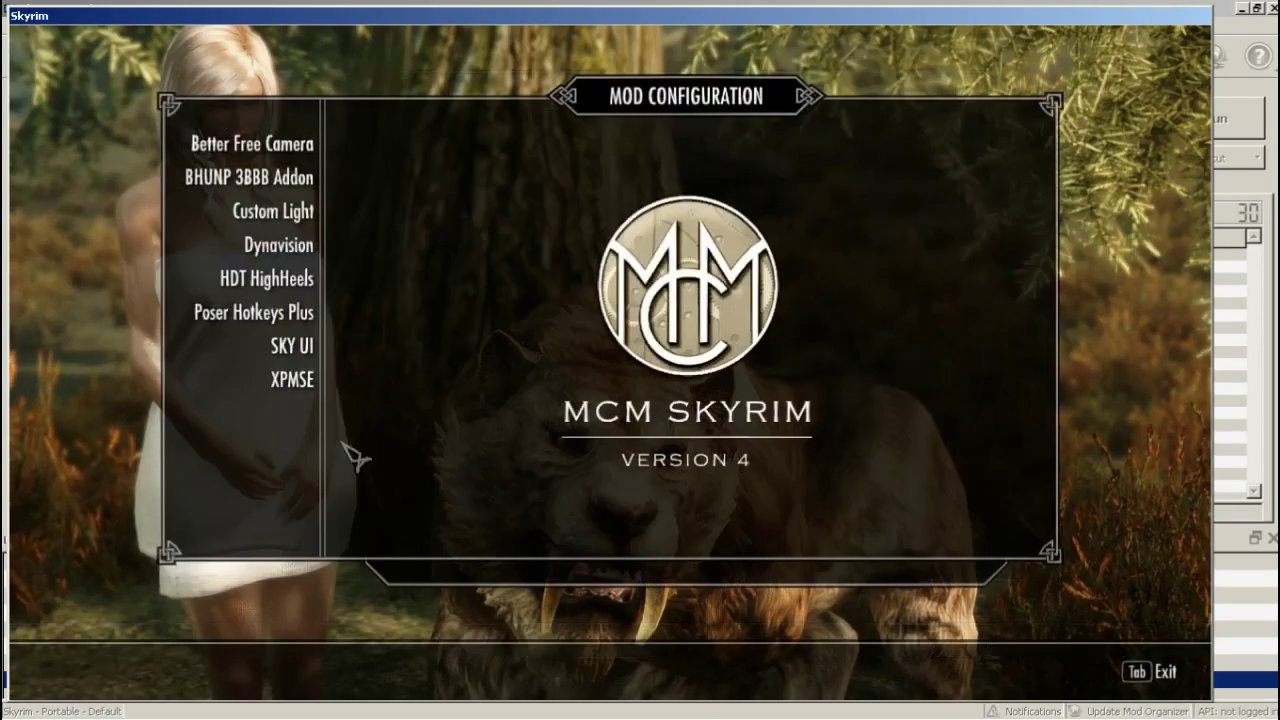
left_click(290, 145)
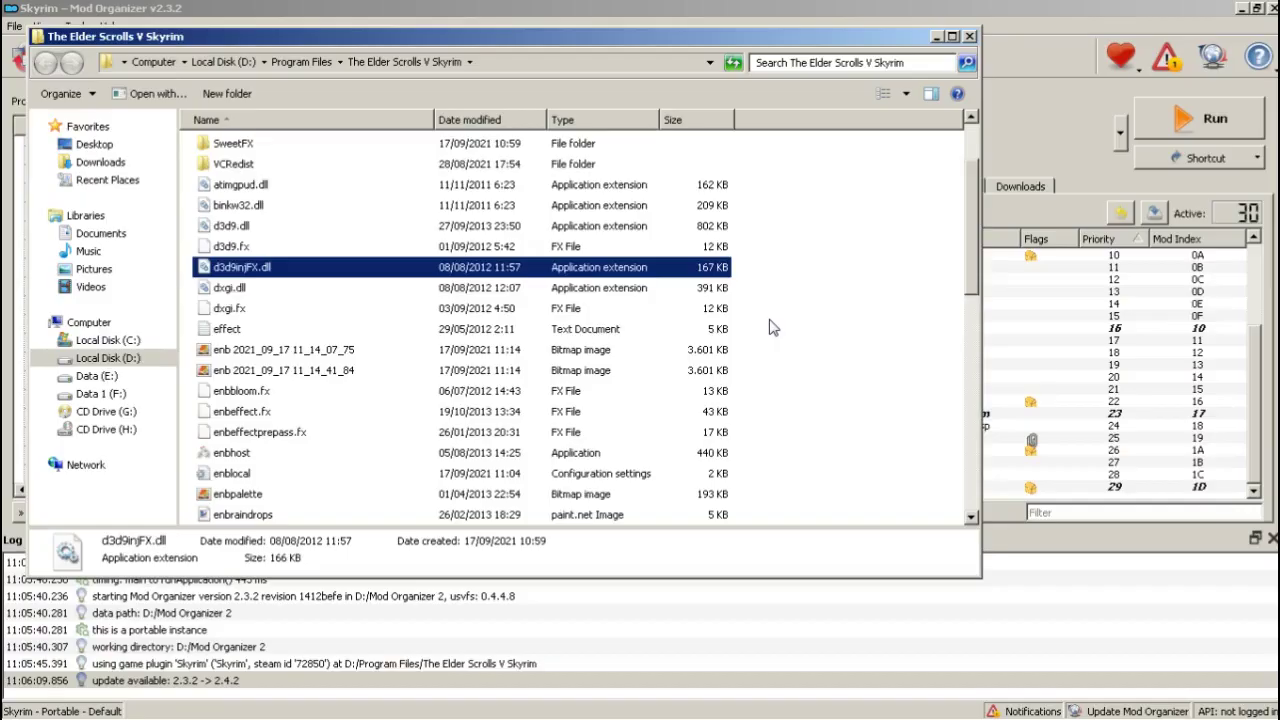
Minimise the Skyrim game folder and open the Project ENB SKYRIM download folder
scroll(771, 320, "up", 2)
left_click(938, 38)
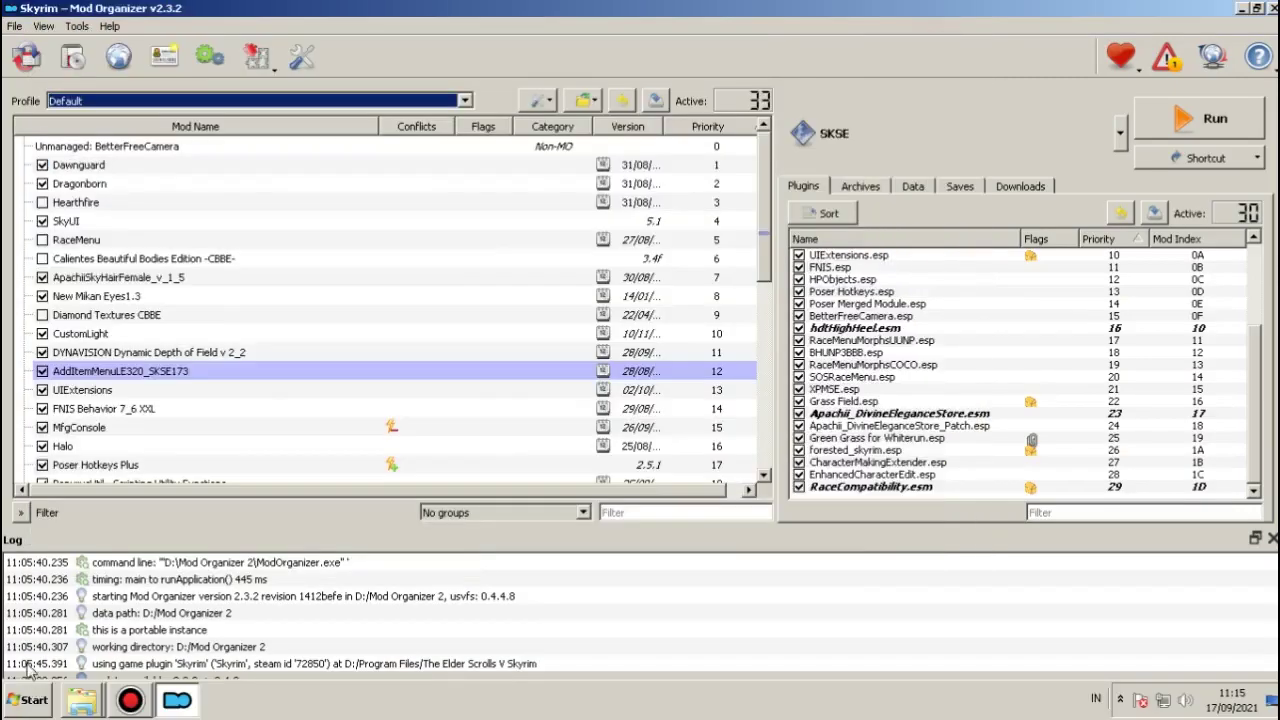
left_click(82, 700)
left_click(95, 636)
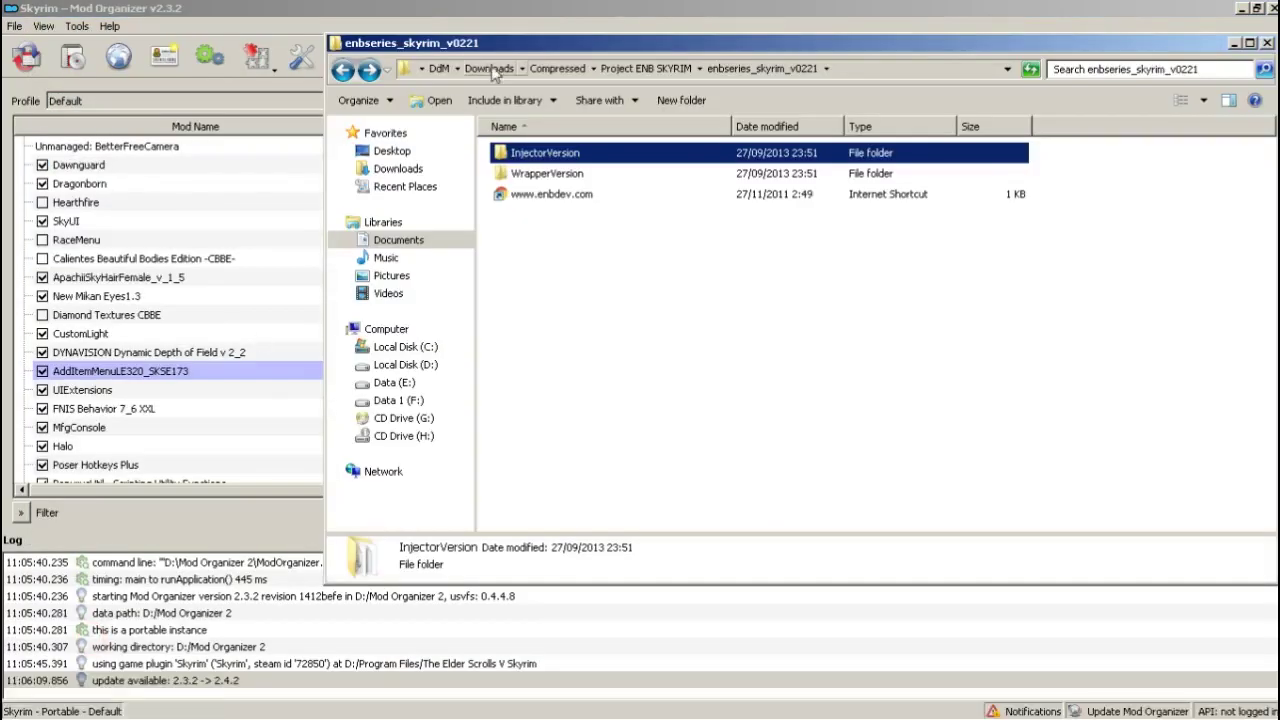
left_click(645, 69)
left_click(598, 405)
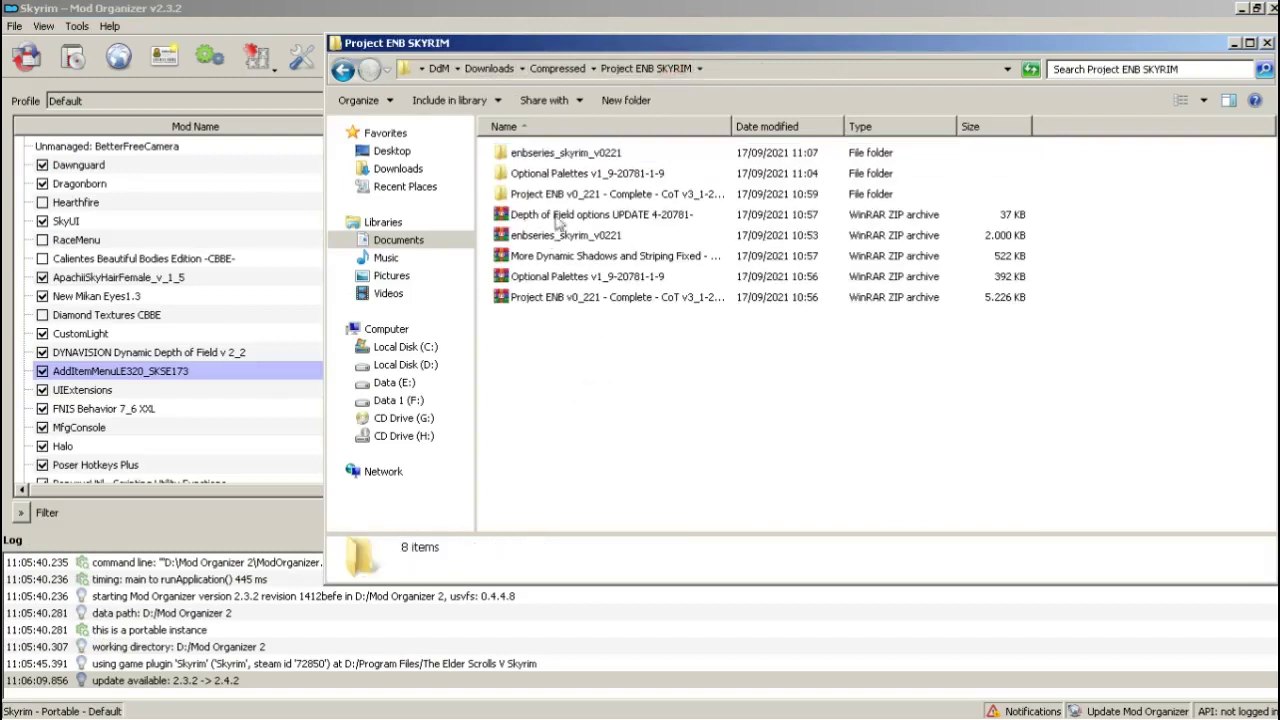
Review the downloaded Project ENB, Optional Palettes, More Dynamic Shadows and Depth of Field archives, and minimise the folder
left_click(580, 297)
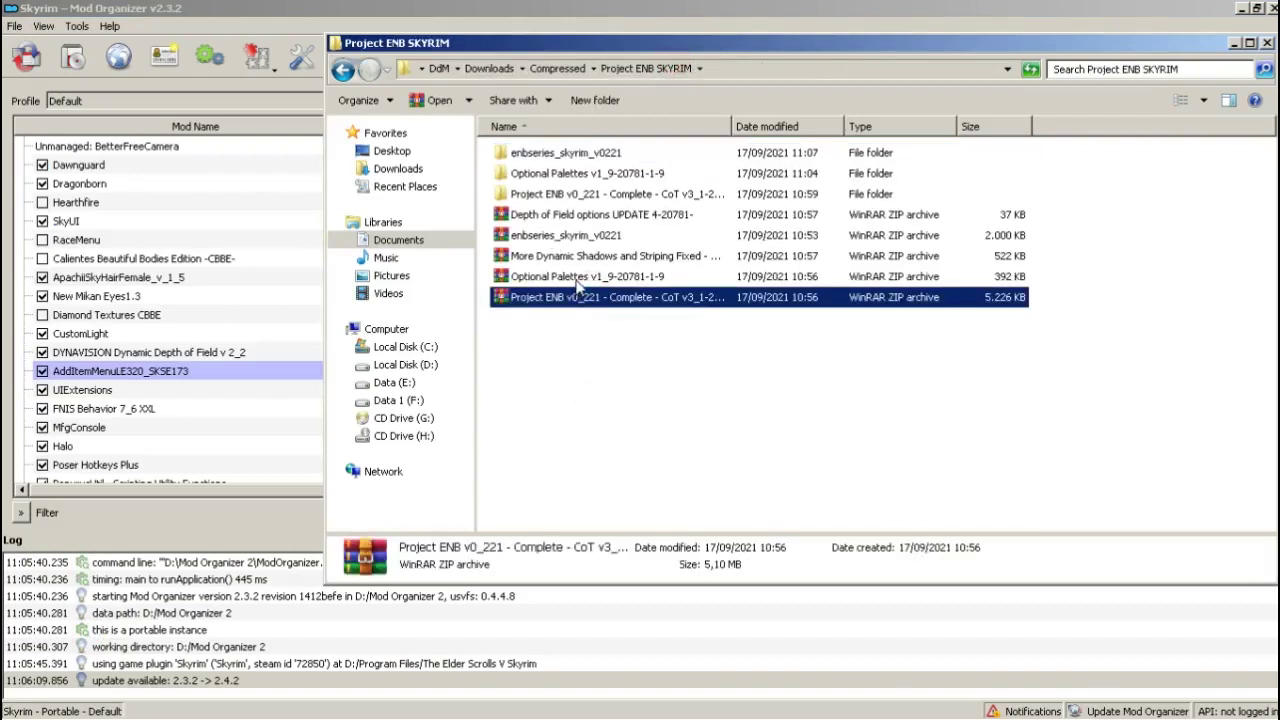
left_click(578, 277)
left_click(589, 256)
left_click(593, 214)
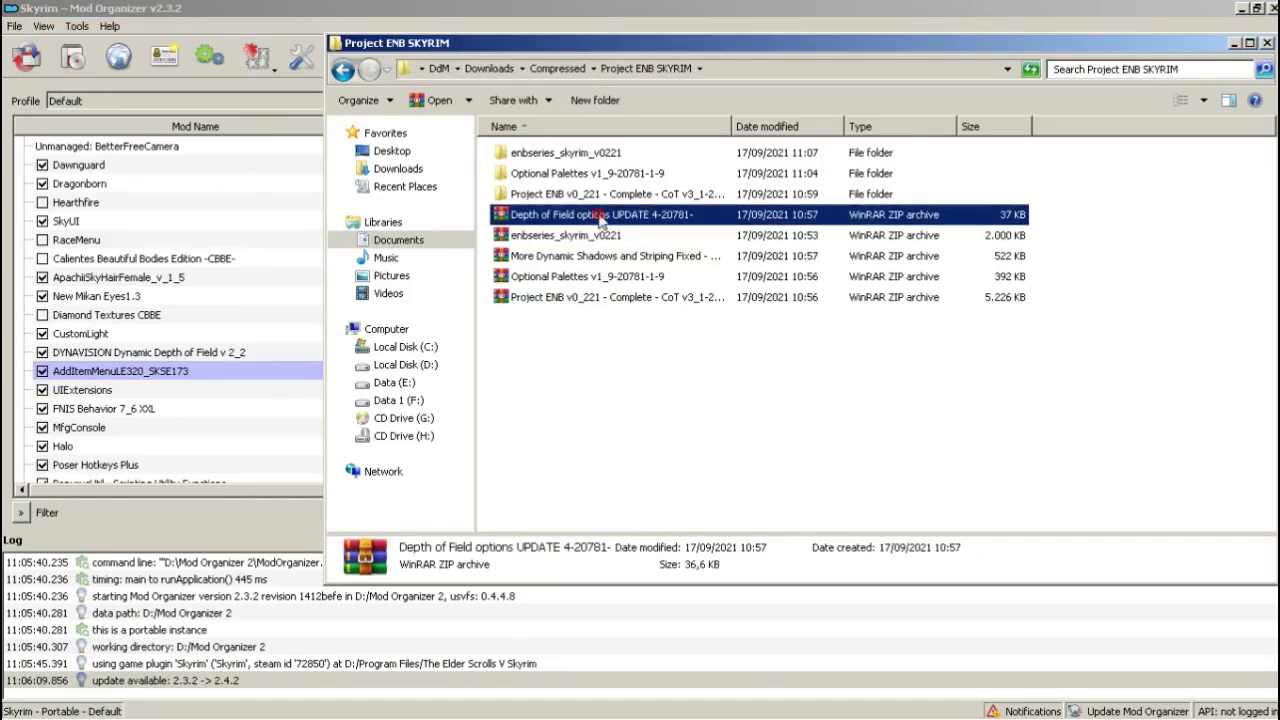
left_click(588, 414)
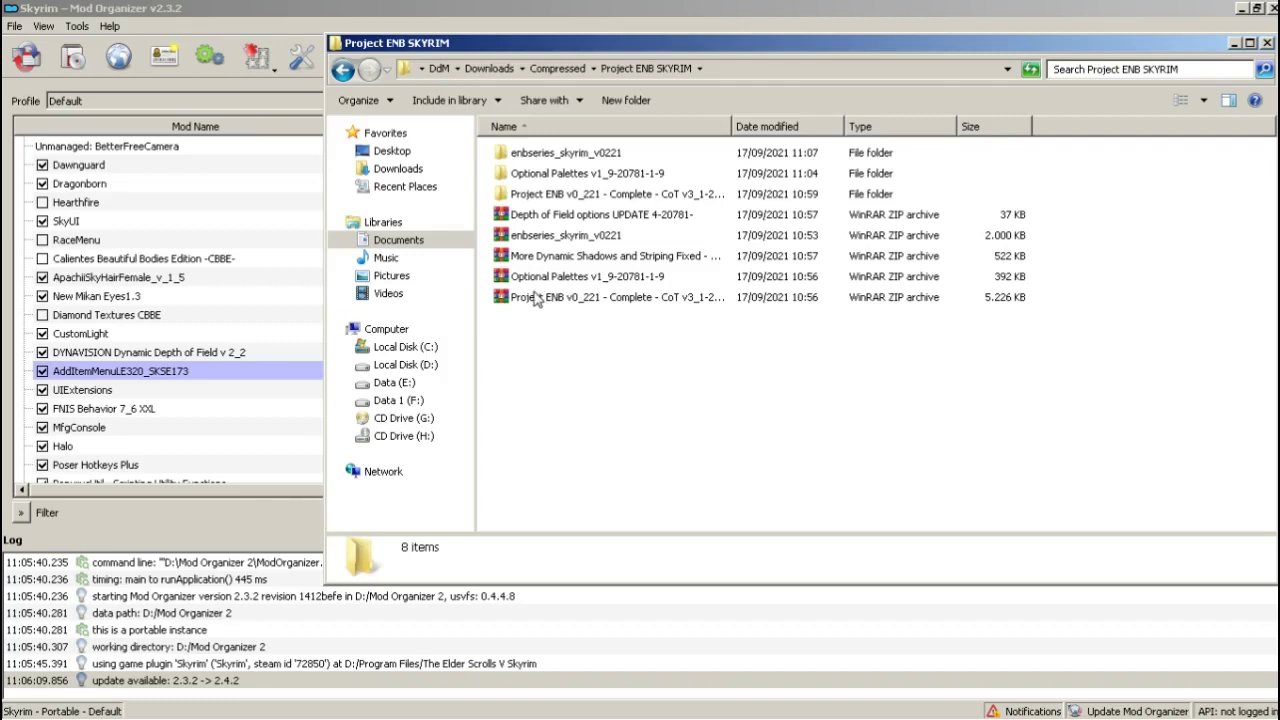
left_click(708, 427)
left_click(1232, 43)
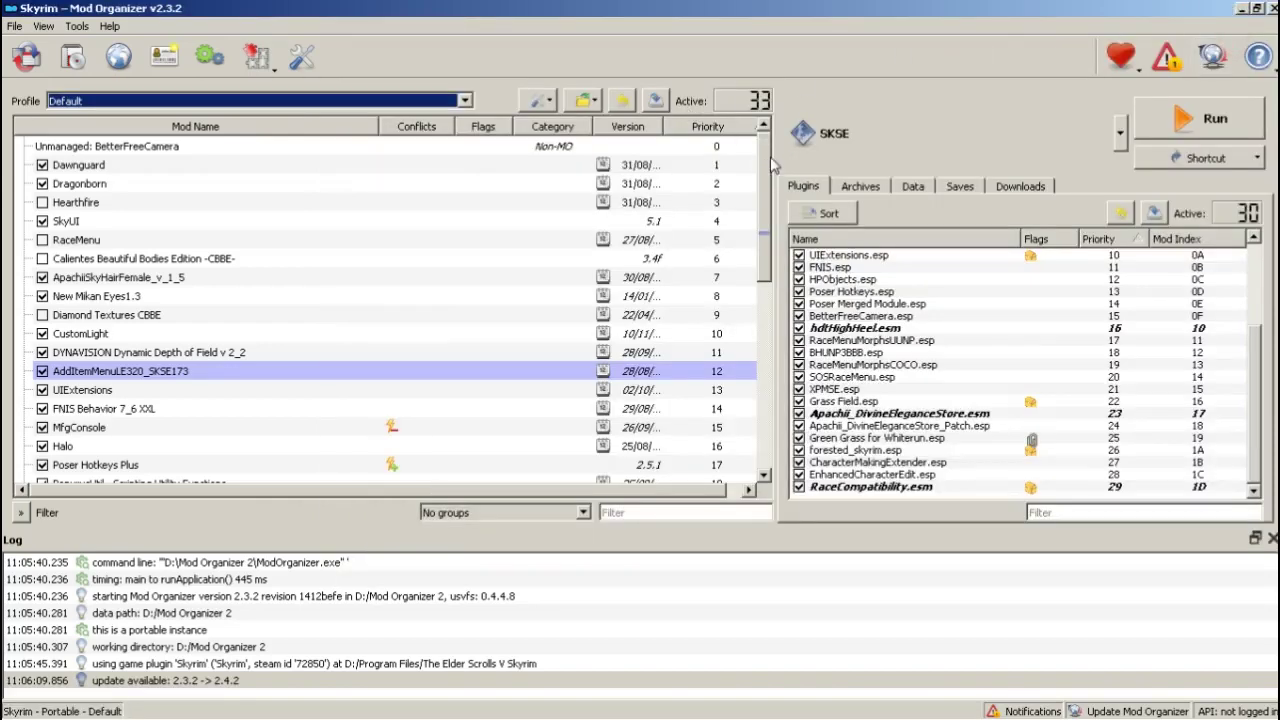
scroll(765, 162, "down", 6)
scroll(760, 150, "up", 6)
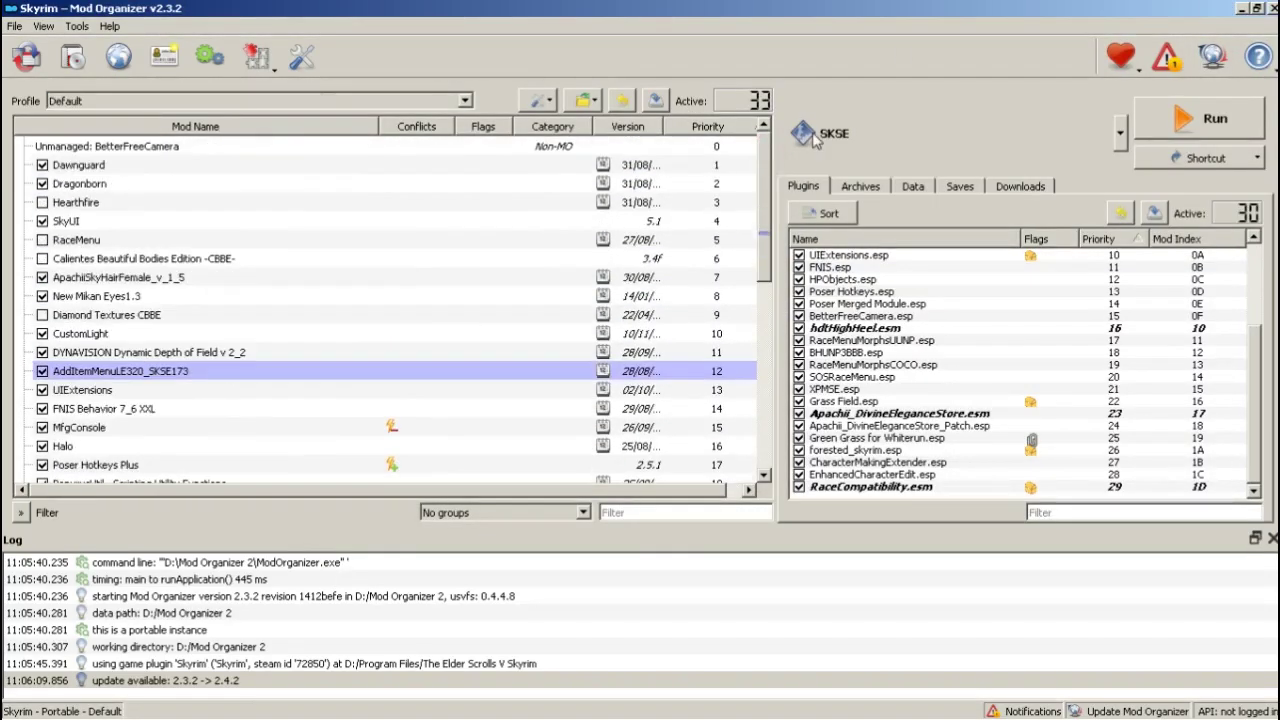